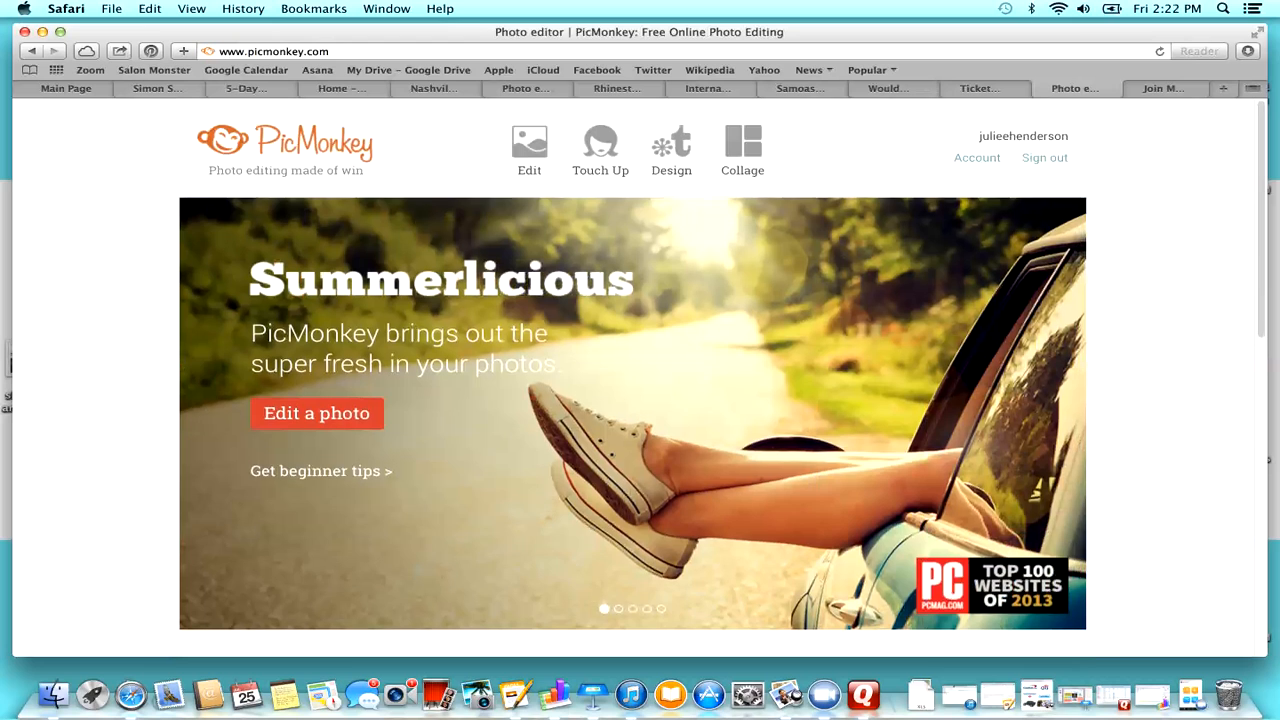
Step: Start a new design from scratch on a blank square canvas
{"action": "mouse_move", "coordinate": [600, 150]}
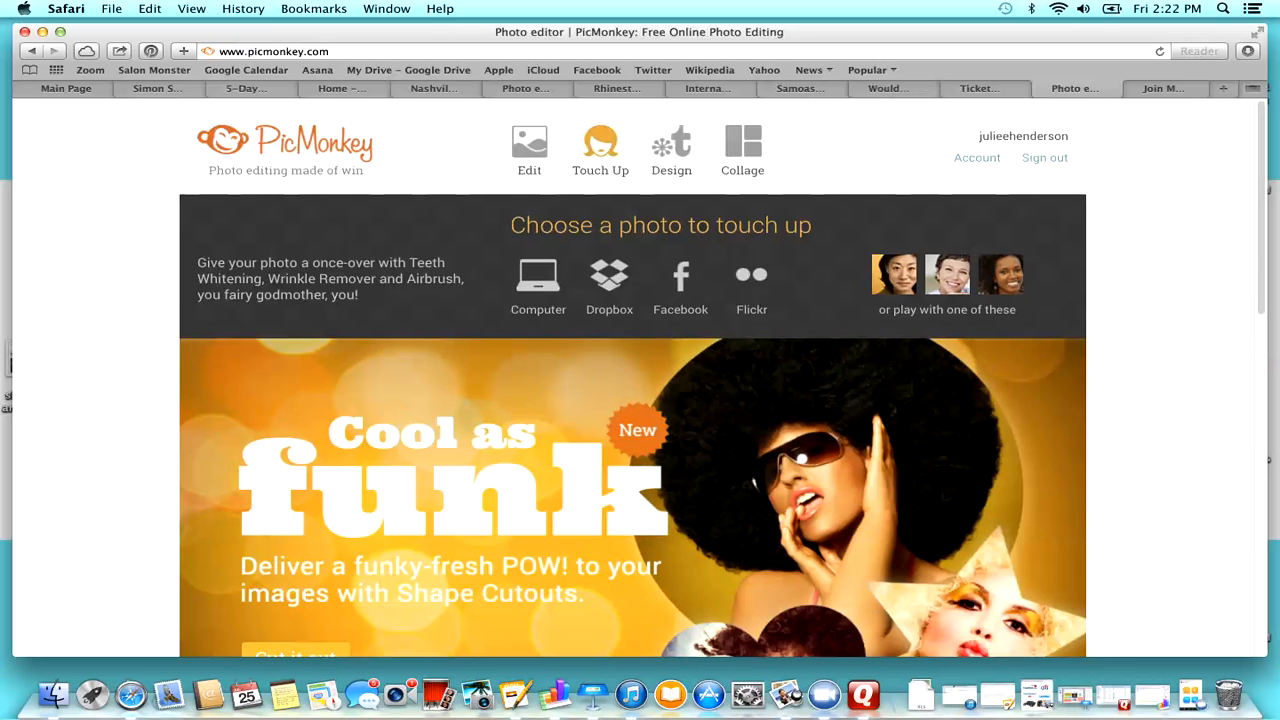
{"action": "mouse_move", "coordinate": [529, 150]}
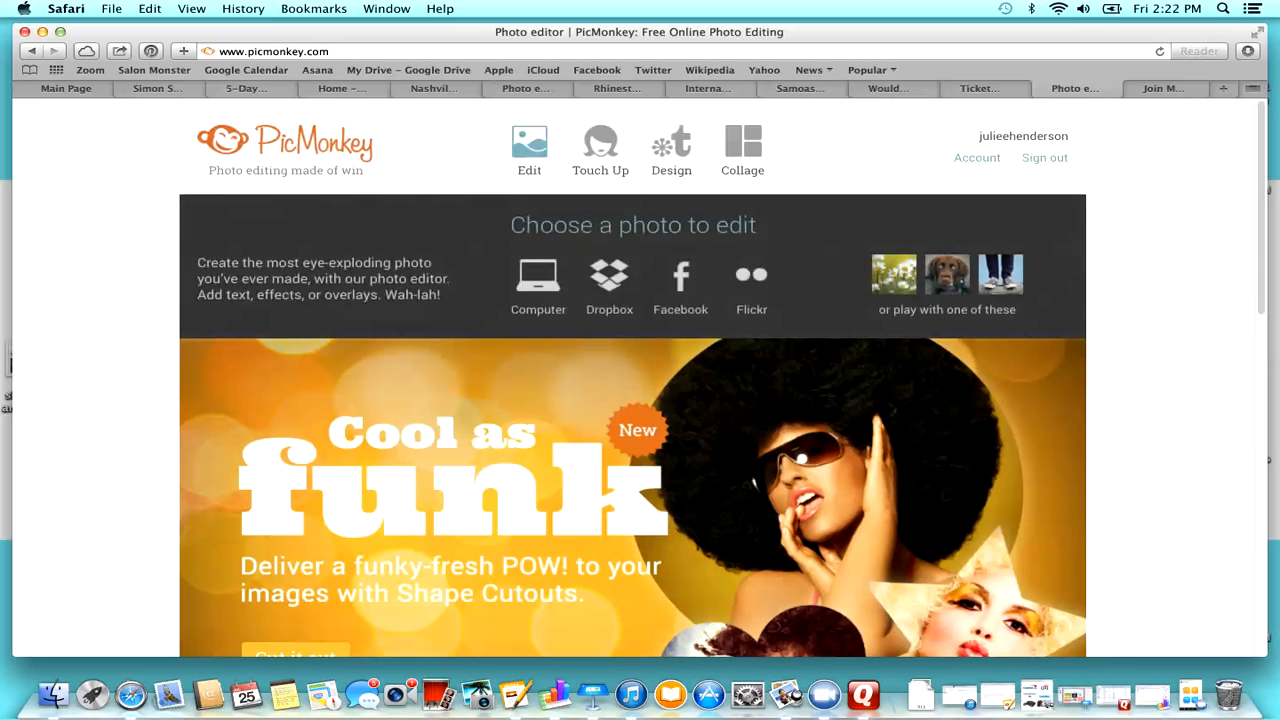
{"action": "mouse_move", "coordinate": [671, 150]}
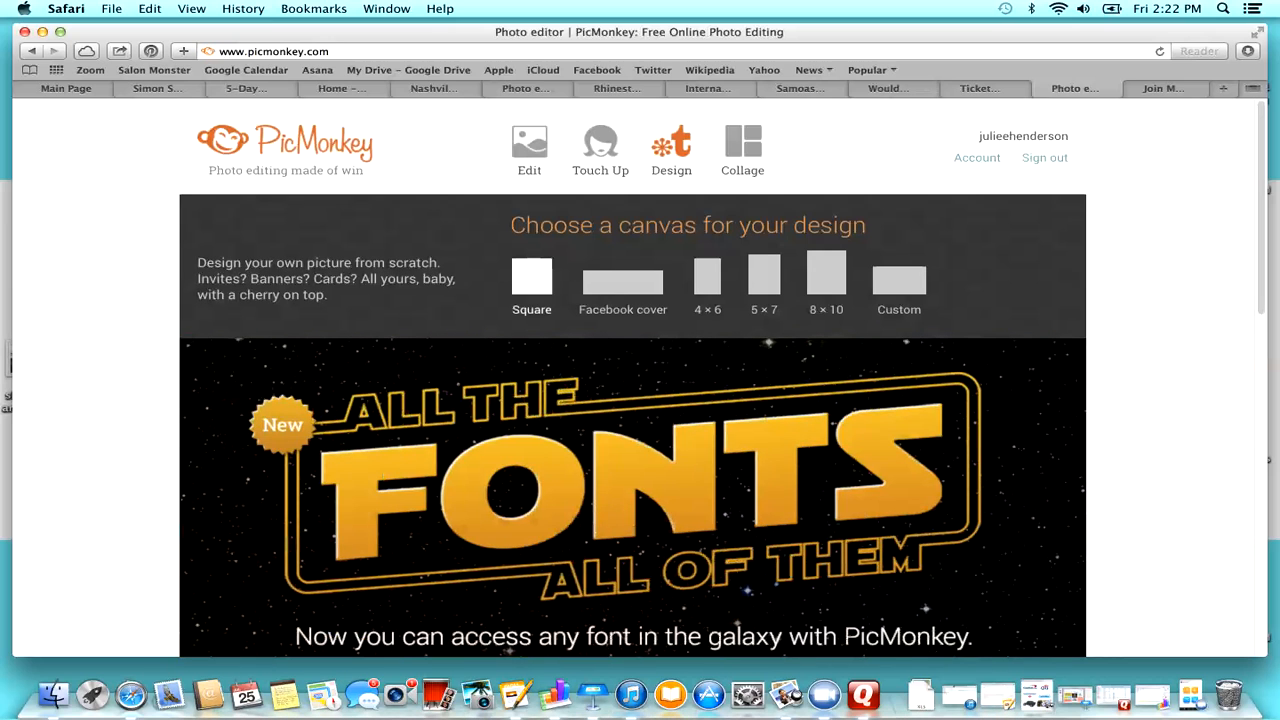
{"action": "left_click", "coordinate": [532, 278]}
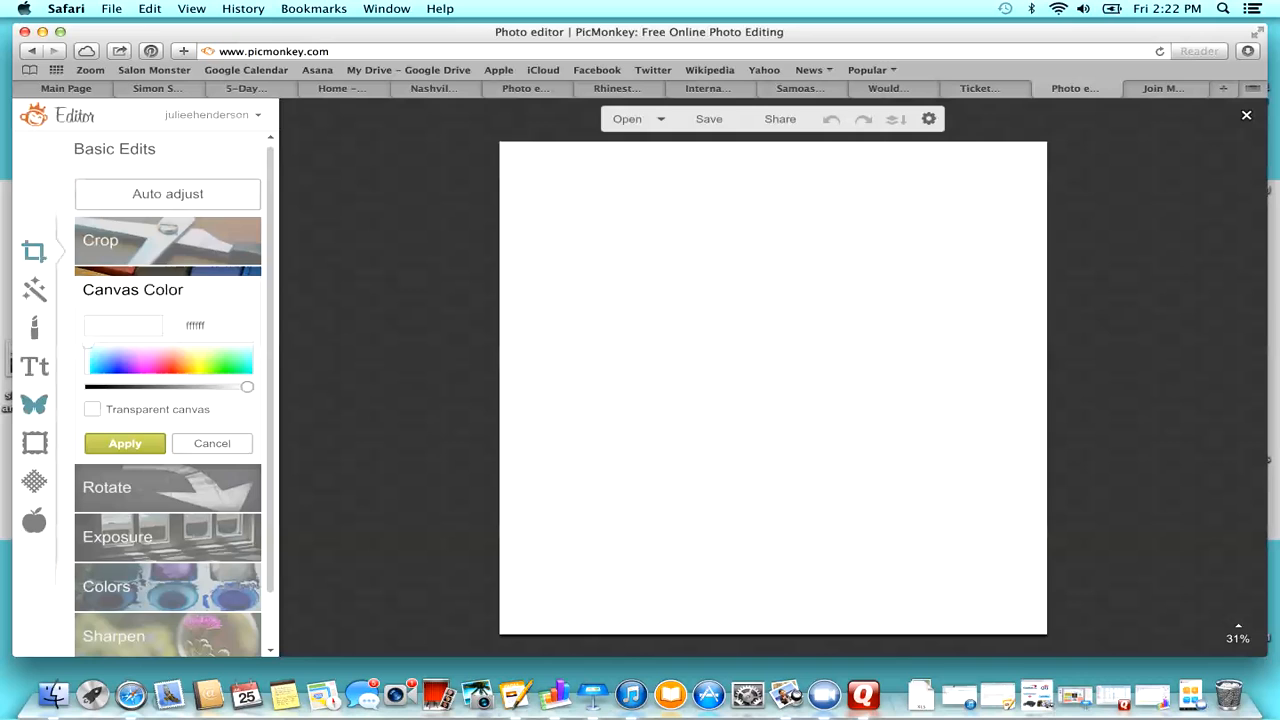
Step: Add the image 2813-backgrounds.jpg from the Downloads folder to the canvas as a custom overlay
{"action": "left_click", "coordinate": [34, 404]}
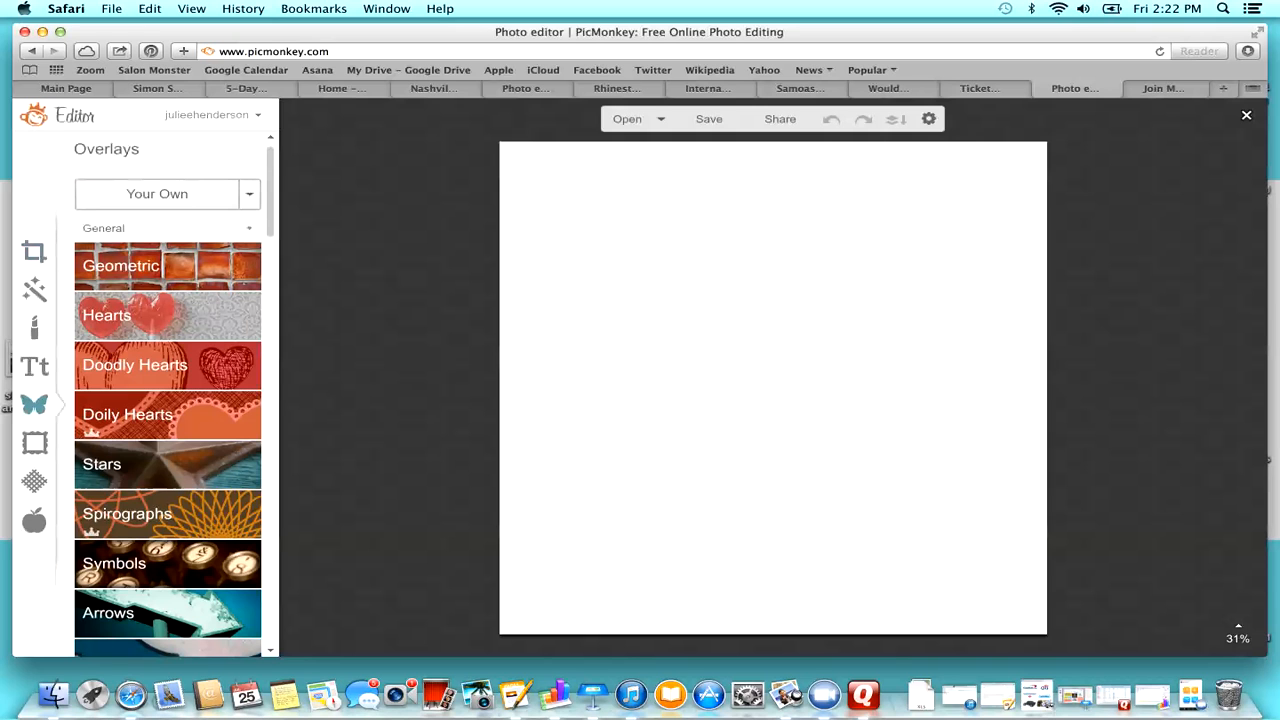
{"action": "left_click", "coordinate": [157, 194]}
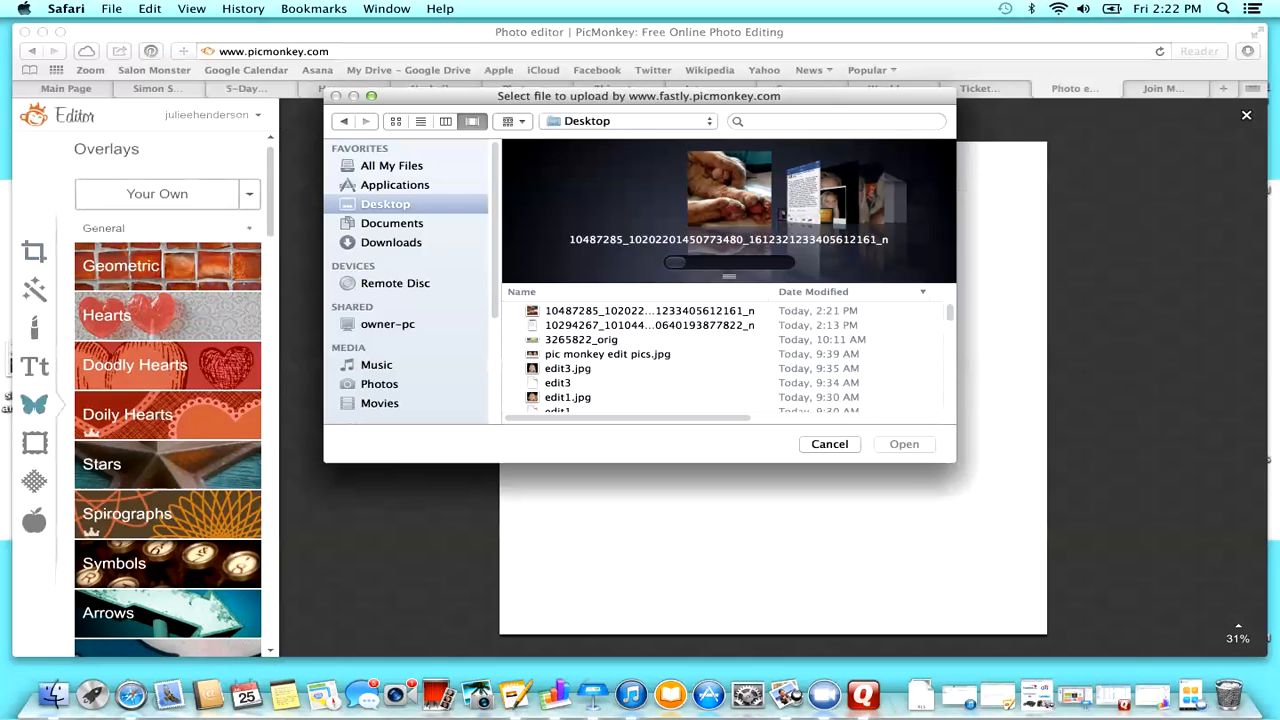
{"action": "left_click", "coordinate": [391, 243]}
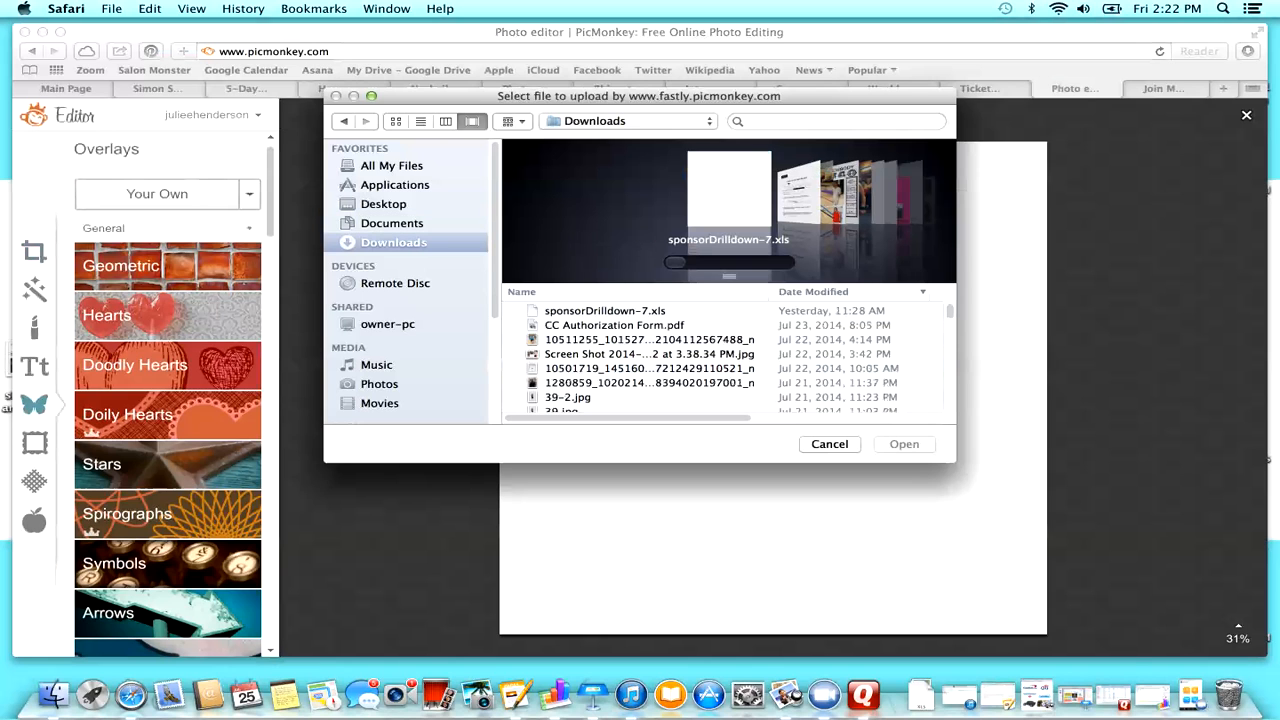
{"action": "scroll", "coordinate": [729, 205], "scroll_direction": "right", "scroll_amount": 15}
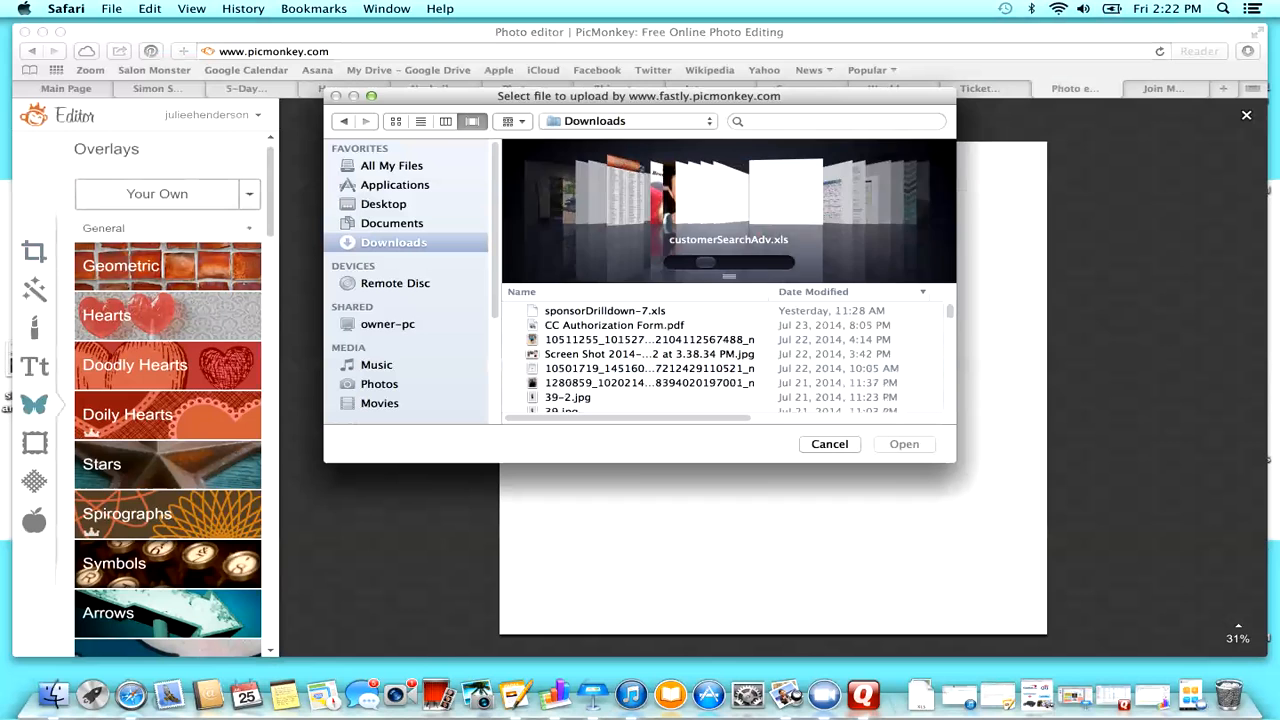
{"action": "scroll", "coordinate": [729, 205], "scroll_direction": "right", "scroll_amount": 10}
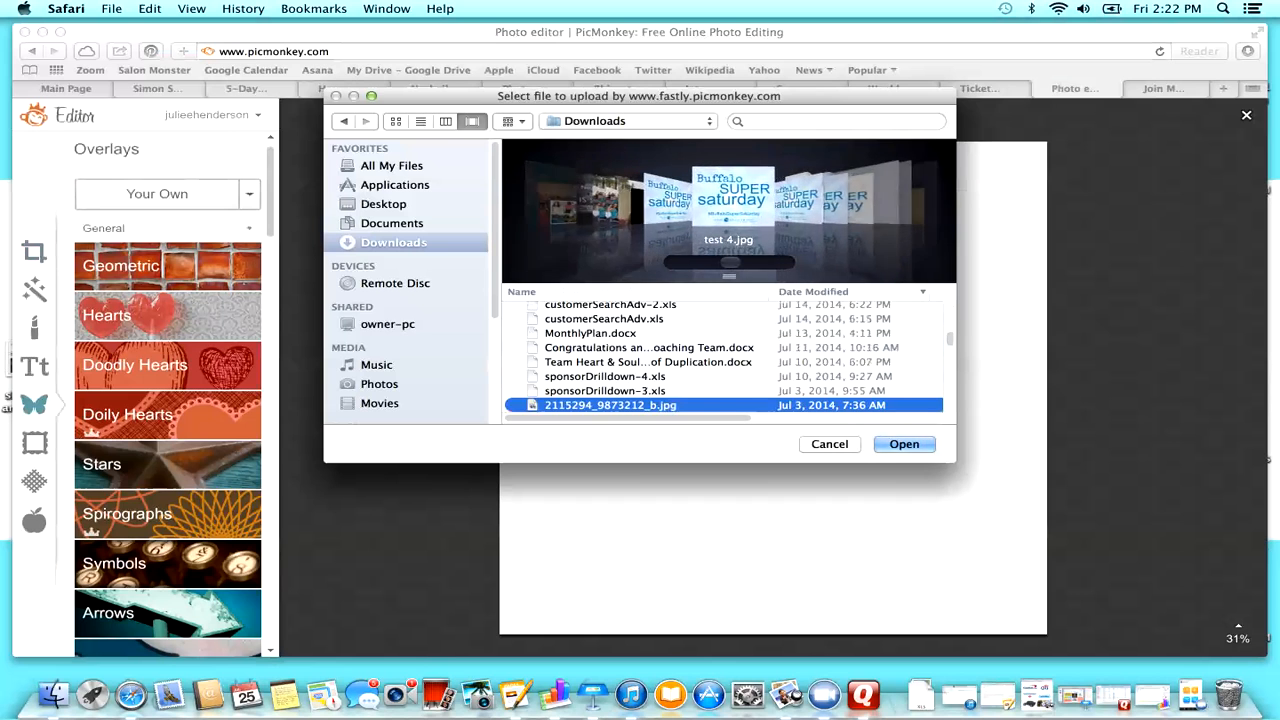
{"action": "scroll", "coordinate": [729, 205], "scroll_direction": "right", "scroll_amount": 10}
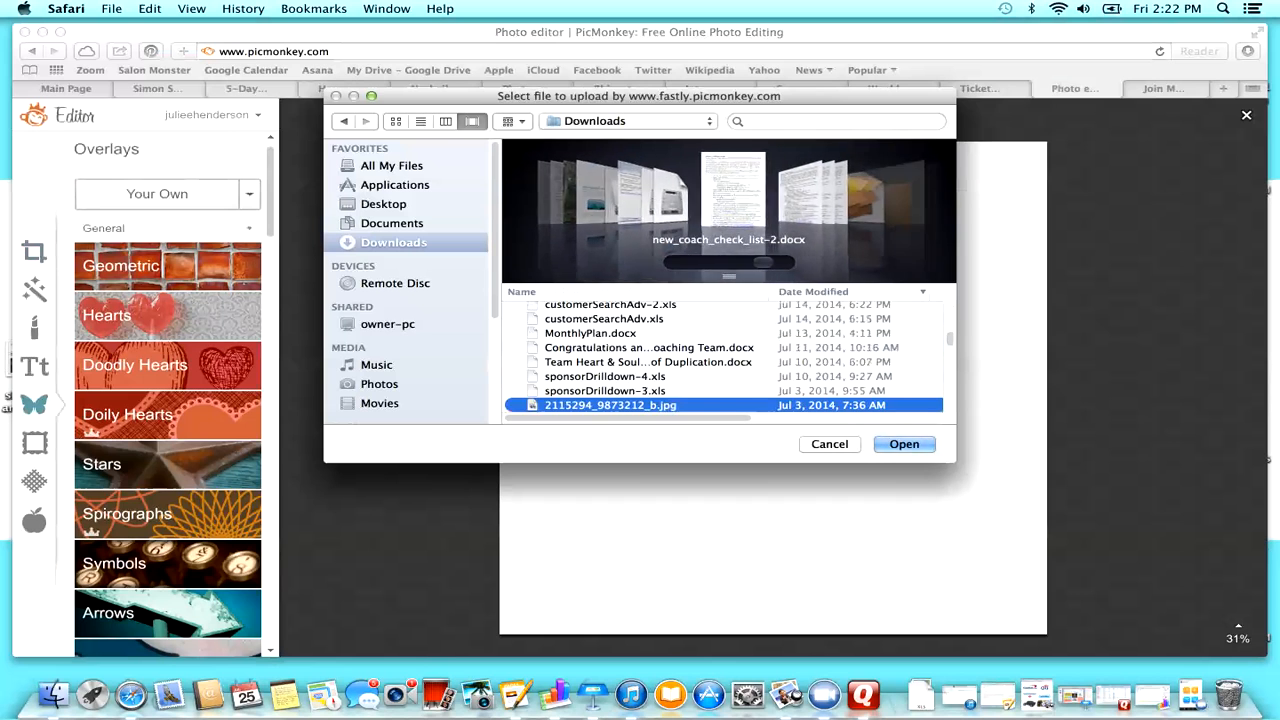
{"action": "scroll", "coordinate": [729, 205], "scroll_direction": "right", "scroll_amount": 10}
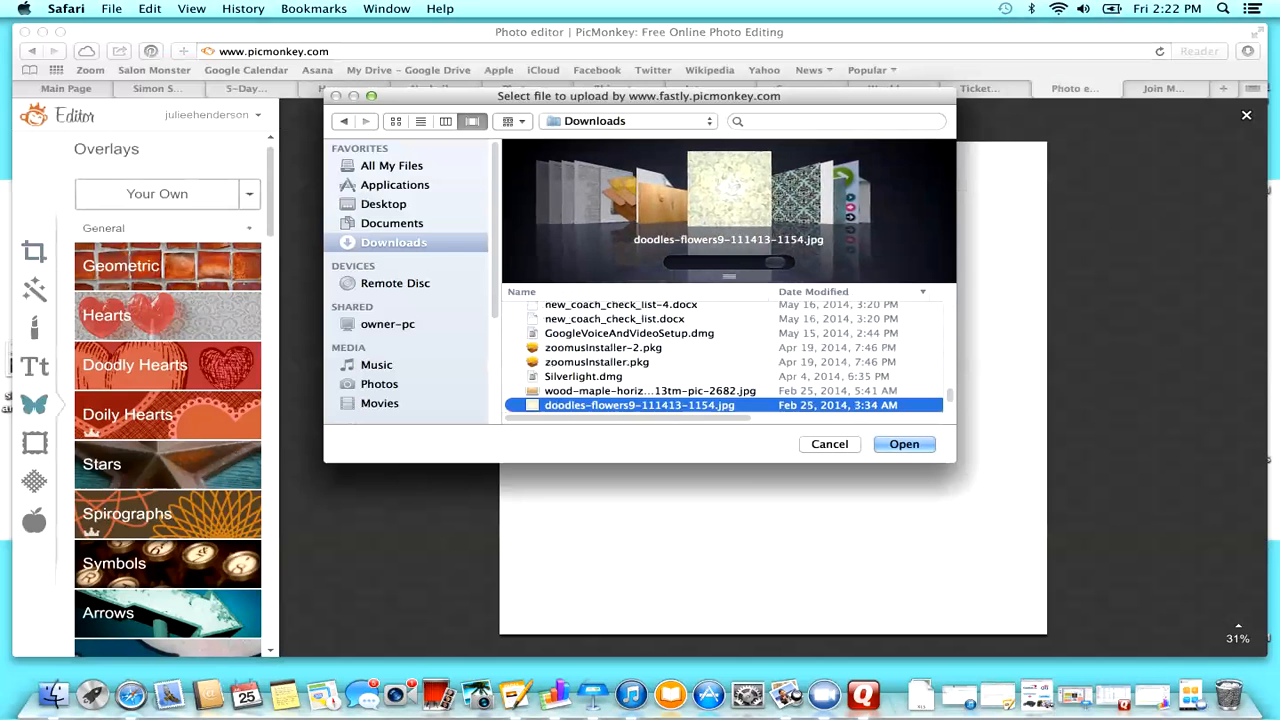
{"action": "scroll", "coordinate": [729, 205], "scroll_direction": "right", "scroll_amount": 3}
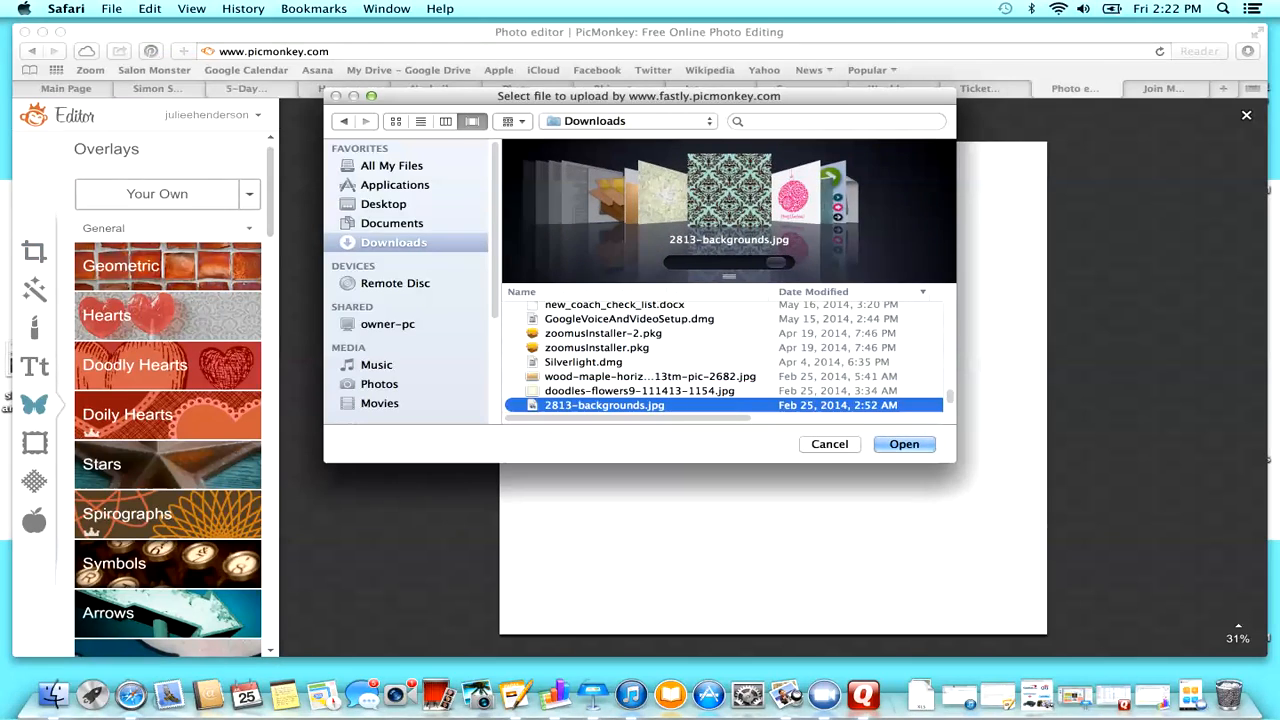
{"action": "key", "text": "Return"}
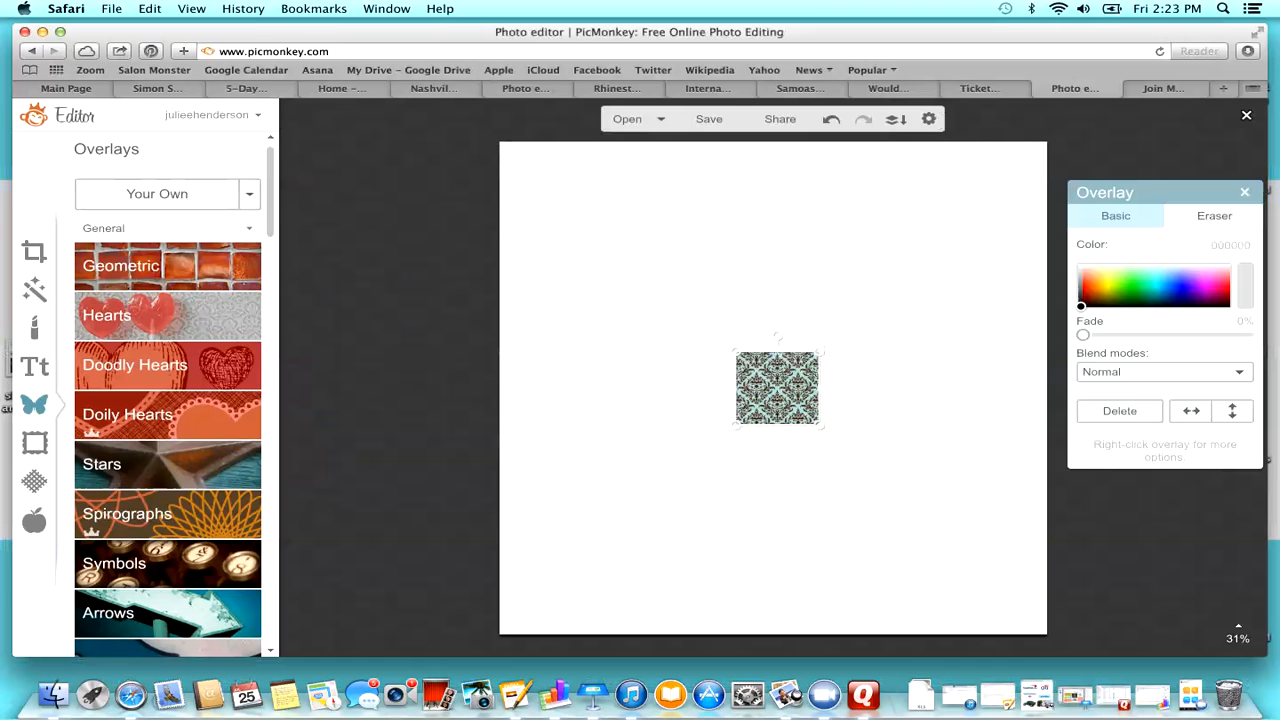
Step: Enlarge the damask pattern overlay until it covers the whole canvas and set its fade to about 48%
{"action": "left_click_drag", "start_coordinate": [777, 387], "coordinate": [1078, 650]}
{"action": "mouse_move", "coordinate": [785, 395]}
{"action": "left_mouse_down"}
{"action": "mouse_move", "coordinate": [804, 390]}
{"action": "mouse_move", "coordinate": [766, 388]}
{"action": "left_mouse_up"}
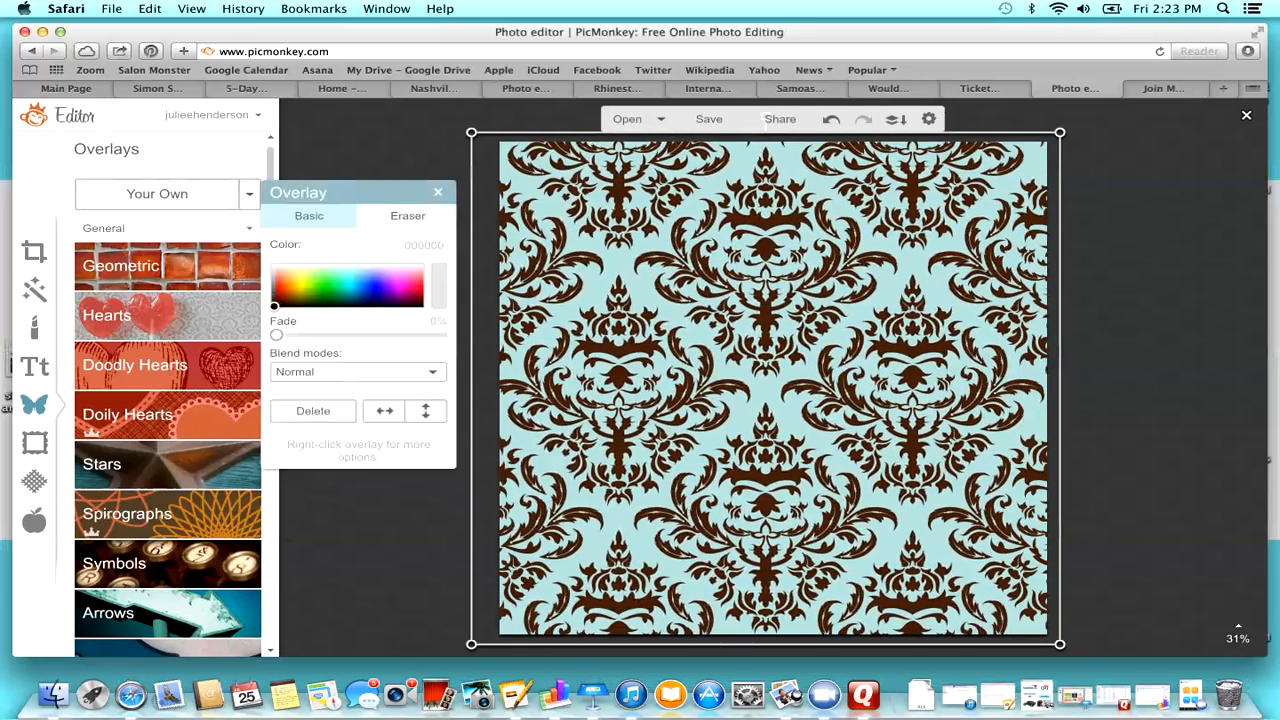
{"action": "left_click_drag", "start_coordinate": [276, 334], "coordinate": [350, 334]}
{"action": "left_click_drag", "start_coordinate": [350, 334], "coordinate": [354, 334]}
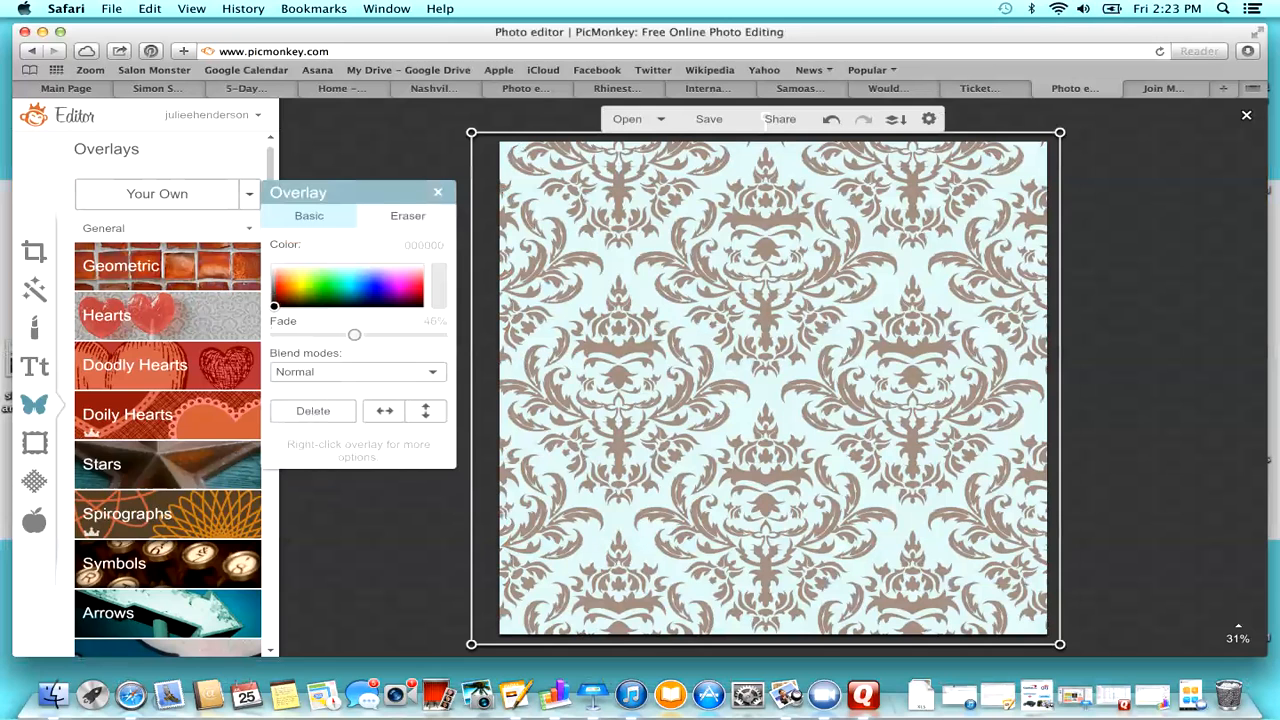
{"action": "mouse_move", "coordinate": [765, 388]}
{"action": "left_mouse_down"}
{"action": "mouse_move", "coordinate": [748, 390]}
{"action": "mouse_move", "coordinate": [778, 387]}
{"action": "left_mouse_up"}
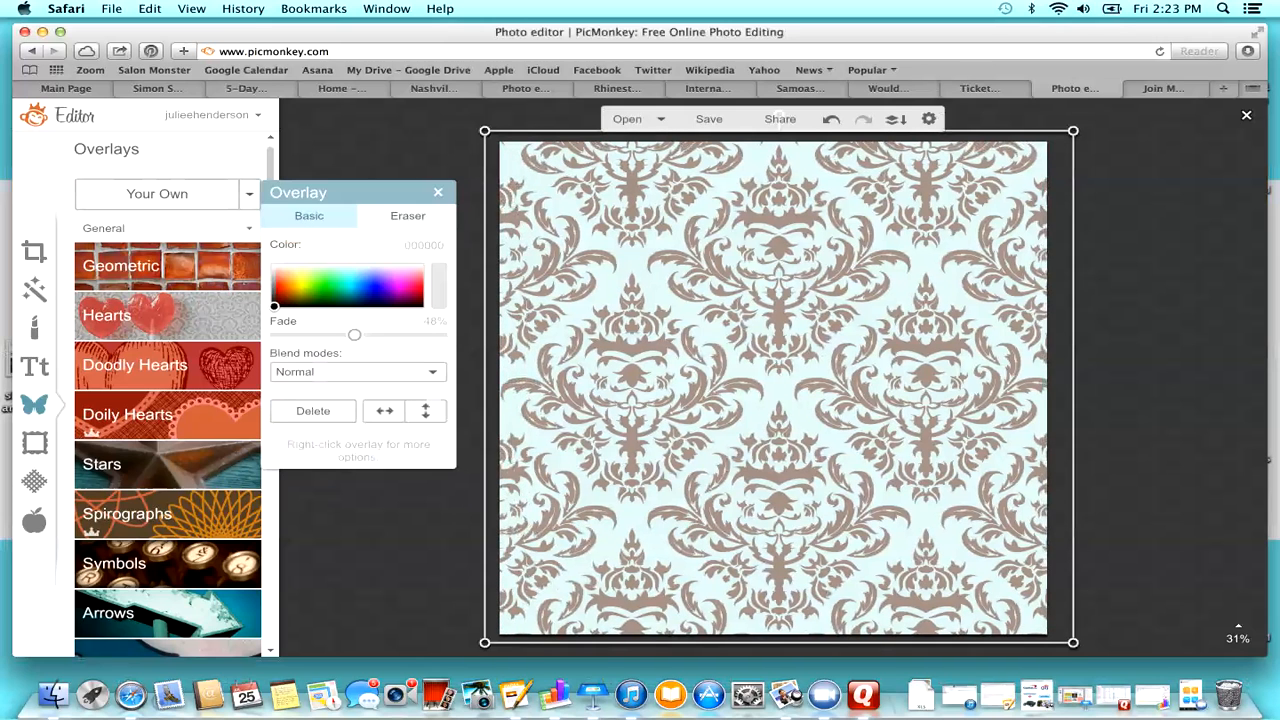
{"action": "key", "text": "Escape"}
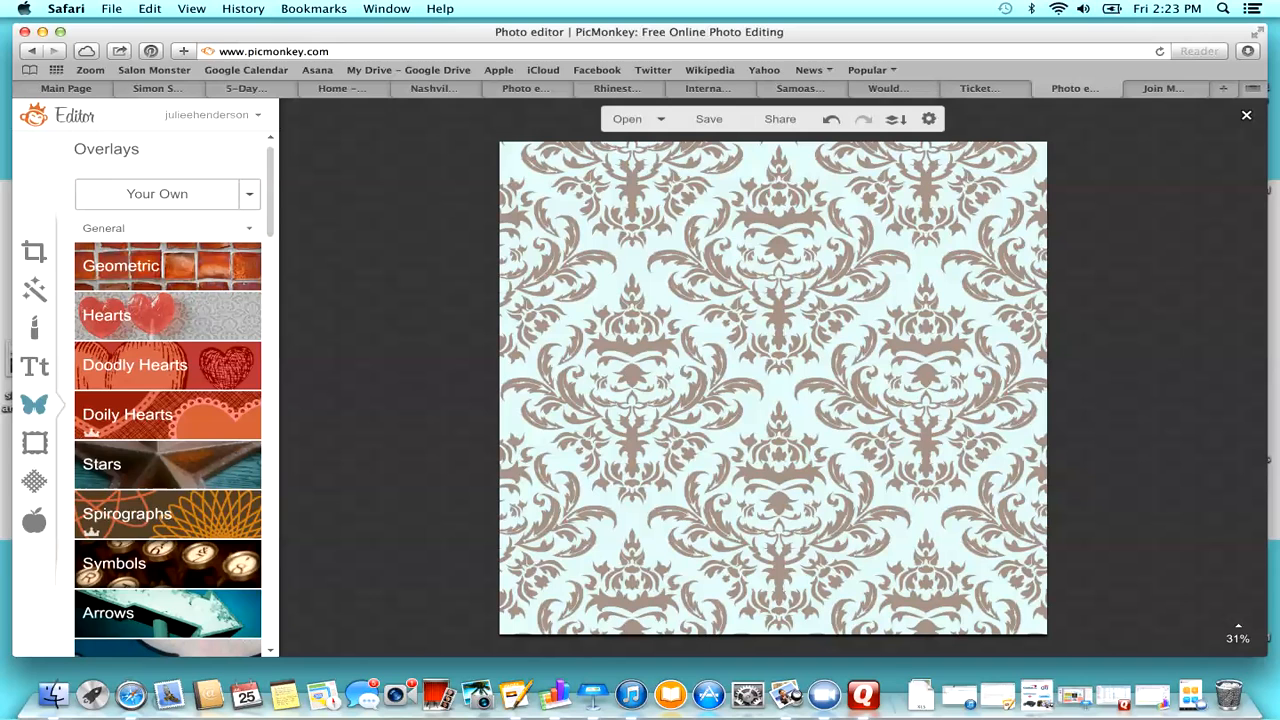
Step: Shift the damask overlay slightly to the left on the canvas and combine all image elements into one
{"action": "left_click", "coordinate": [773, 388]}
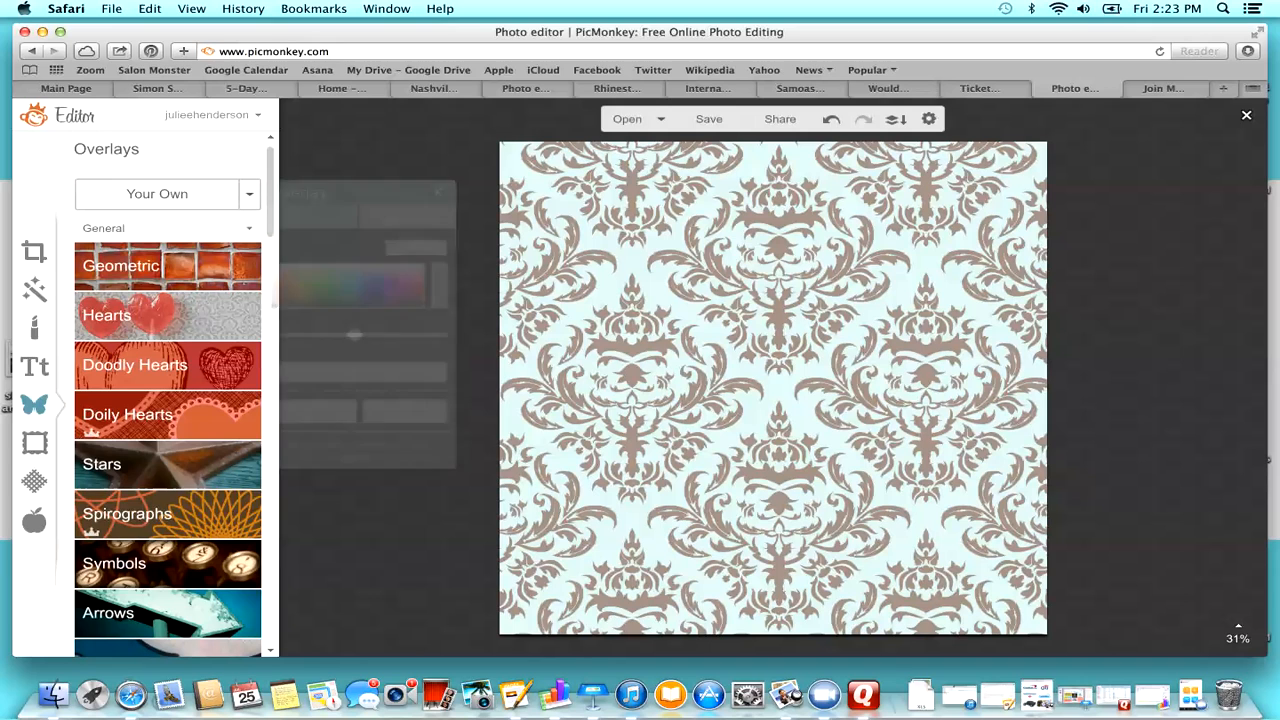
{"action": "left_click_drag", "start_coordinate": [773, 388], "coordinate": [750, 386]}
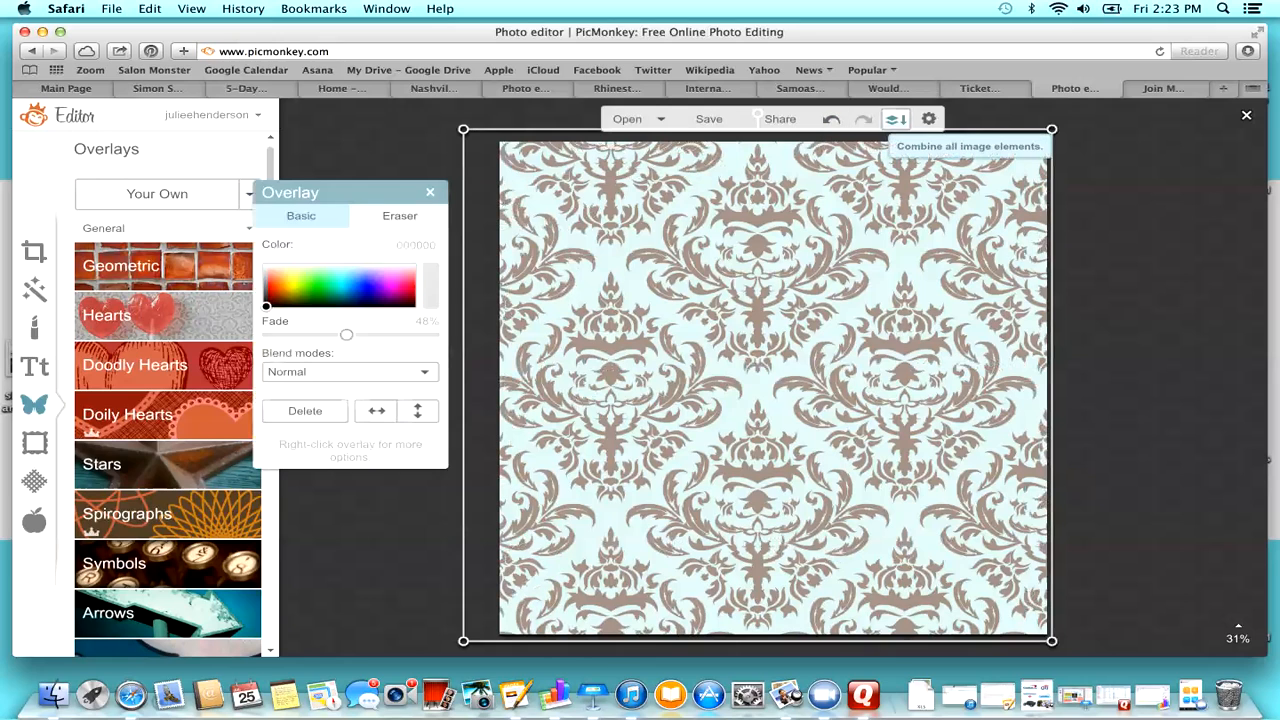
{"action": "left_click", "coordinate": [895, 119]}
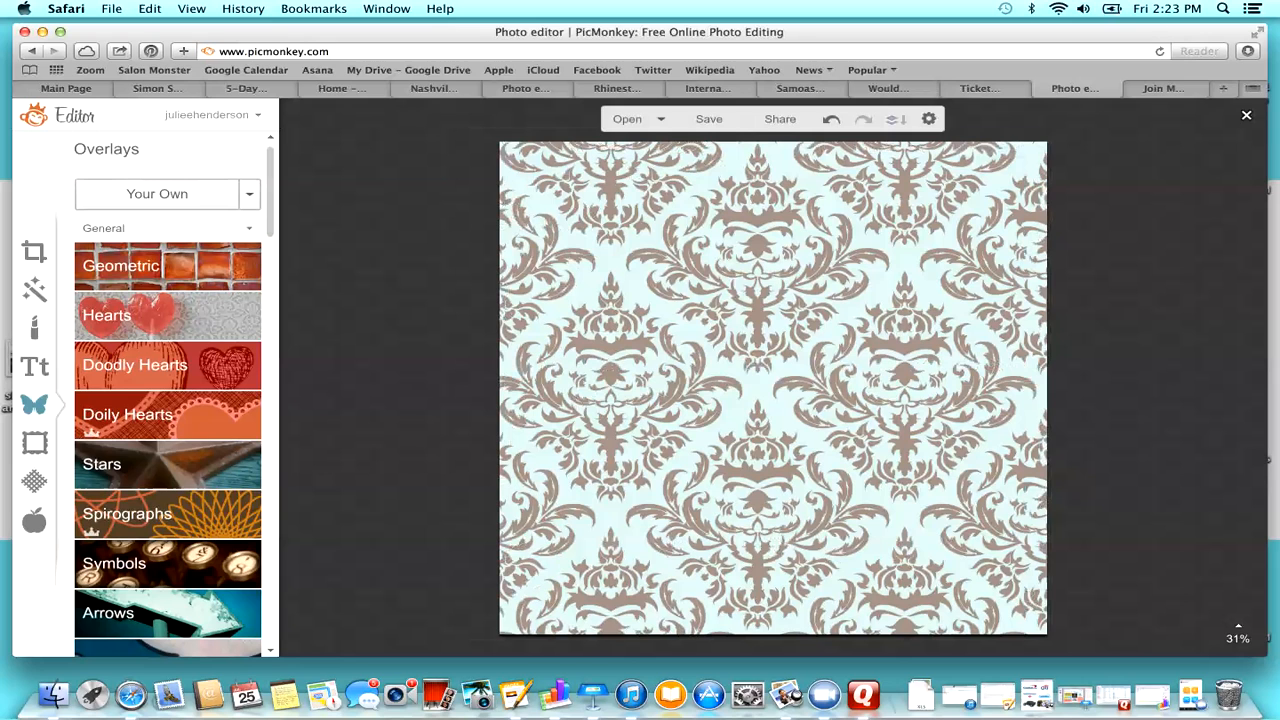
Step: Add the cat paw photo from the Desktop folder, the file name starting with 10487285, as a custom overlay
{"action": "left_click", "coordinate": [157, 194]}
{"action": "left_click", "coordinate": [385, 204]}
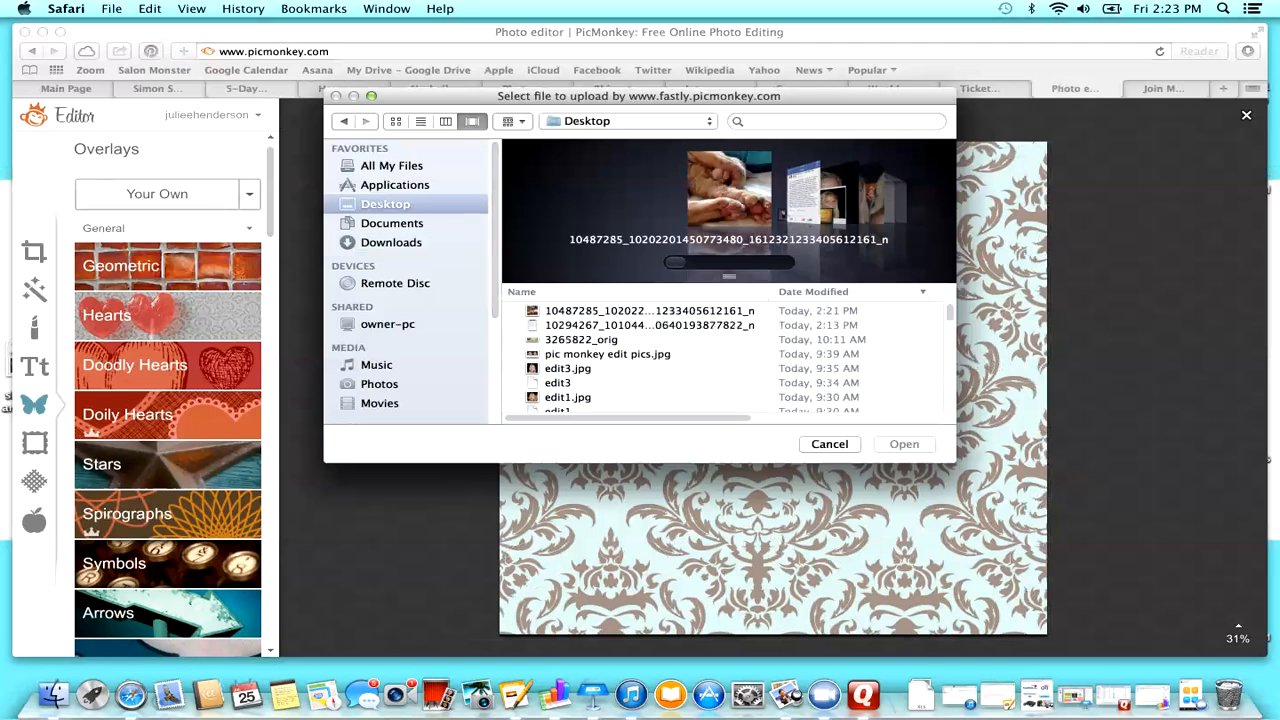
{"action": "left_click", "coordinate": [649, 311]}
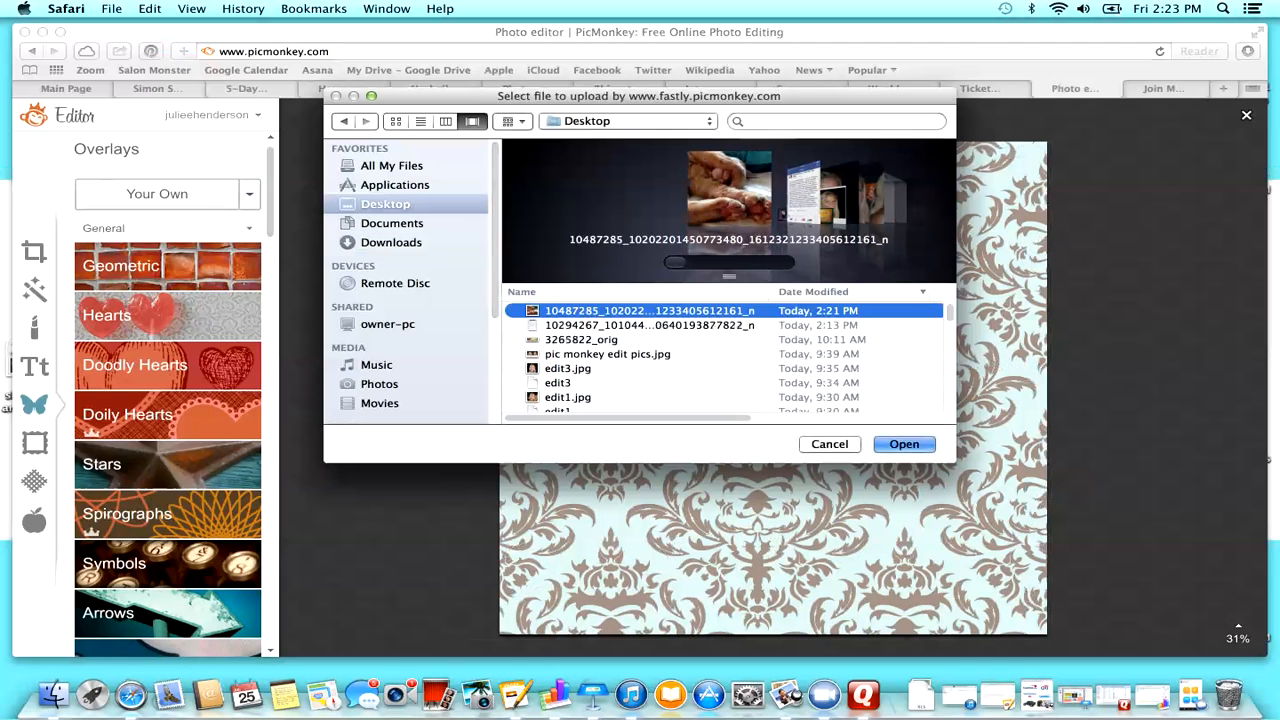
{"action": "key", "text": "Return"}
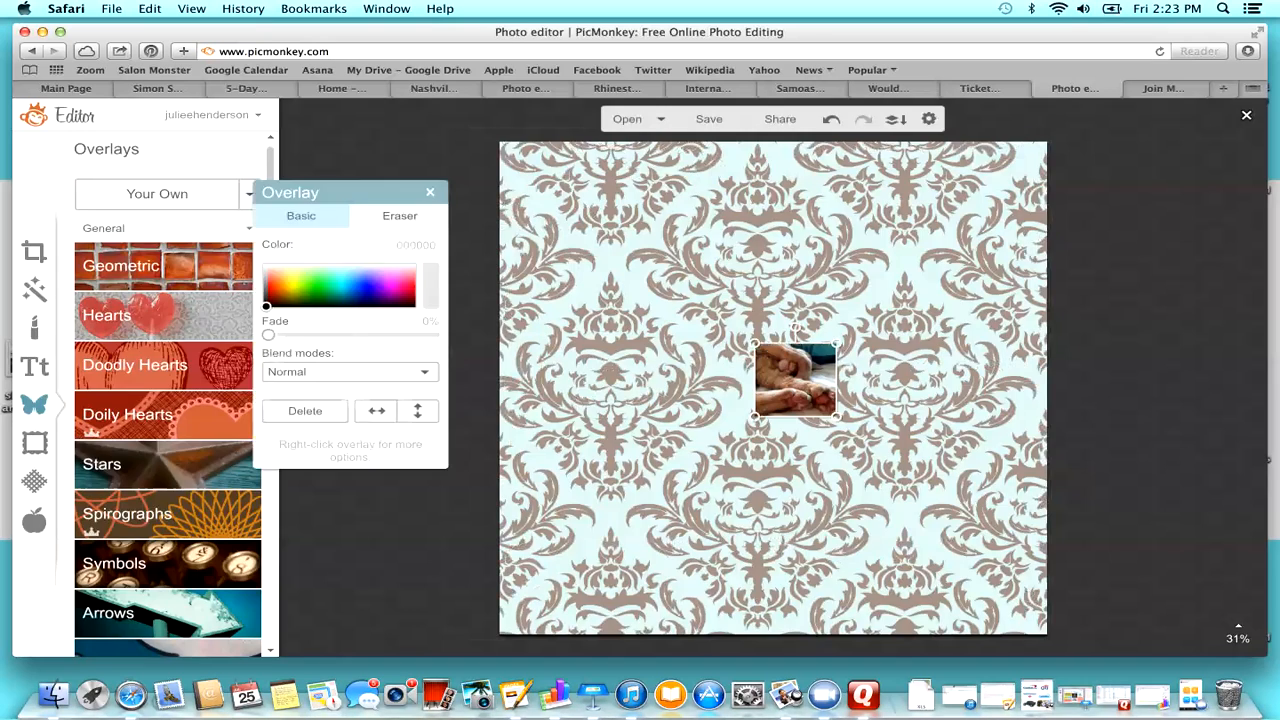
Step: Enlarge the cat paw photo to about two thirds of the canvas width and place it slightly below the canvas center
{"action": "left_click_drag", "start_coordinate": [795, 380], "coordinate": [655, 258]}
{"action": "left_click_drag", "start_coordinate": [696, 296], "coordinate": [980, 560]}
{"action": "left_click_drag", "start_coordinate": [789, 388], "coordinate": [771, 417]}
{"action": "left_click", "coordinate": [617, 238]}
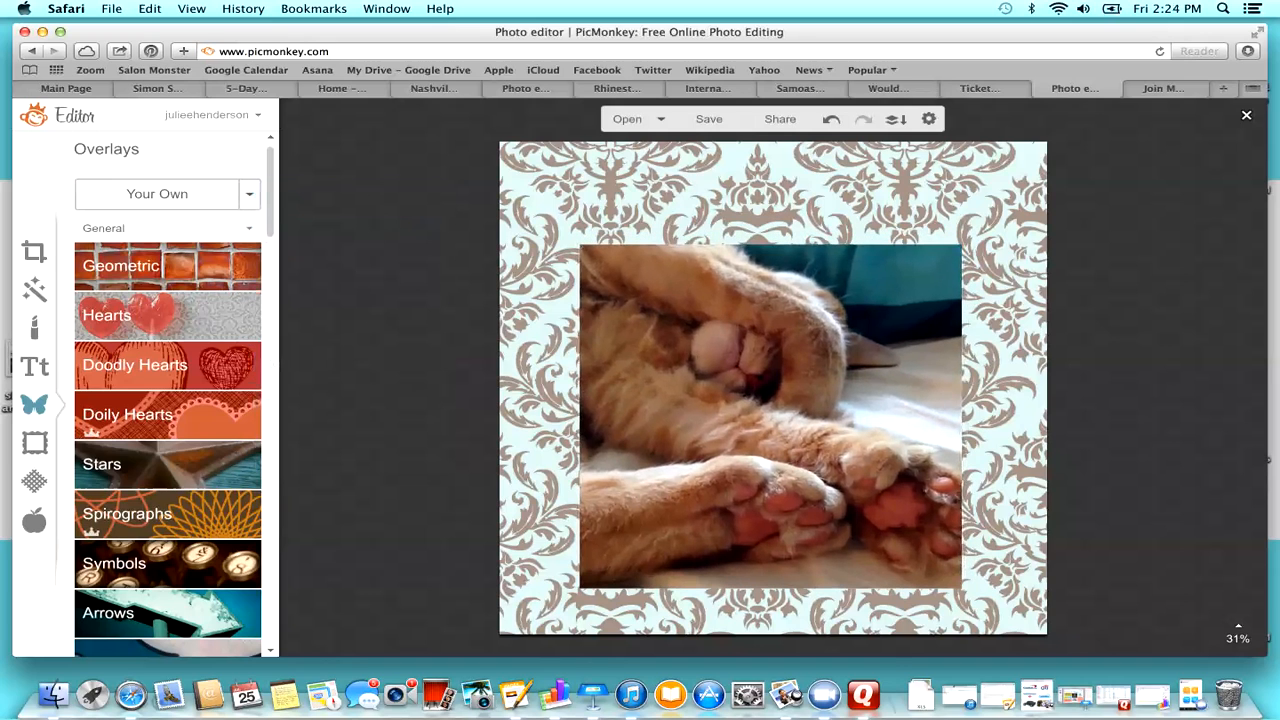
{"action": "left_click_drag", "start_coordinate": [771, 416], "coordinate": [770, 422]}
{"action": "left_click", "coordinate": [542, 330]}
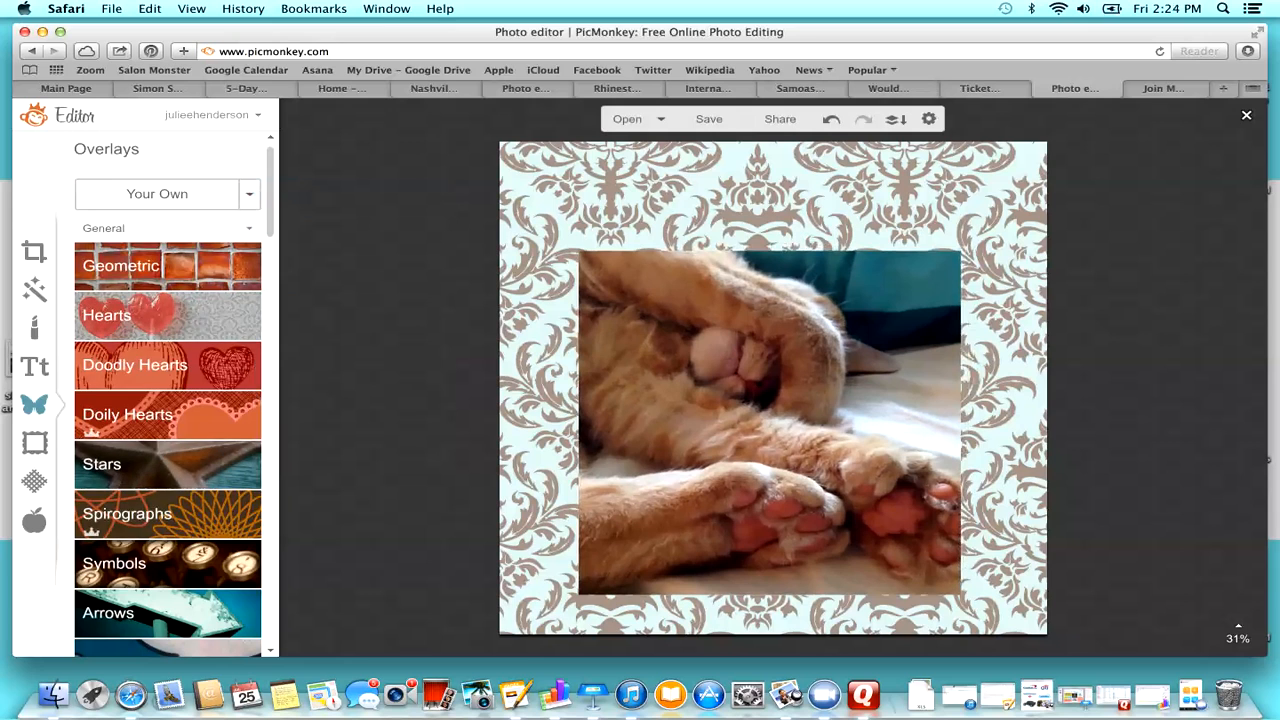
Step: Add a black rectangle from the Geometric overlays and enlarge it to extend slightly beyond the photo on all sides
{"action": "scroll", "coordinate": [168, 500], "scroll_direction": "down", "scroll_amount": 1}
{"action": "scroll", "coordinate": [168, 400], "scroll_direction": "down", "scroll_amount": 3}
{"action": "scroll", "coordinate": [168, 400], "scroll_direction": "up", "scroll_amount": 4}
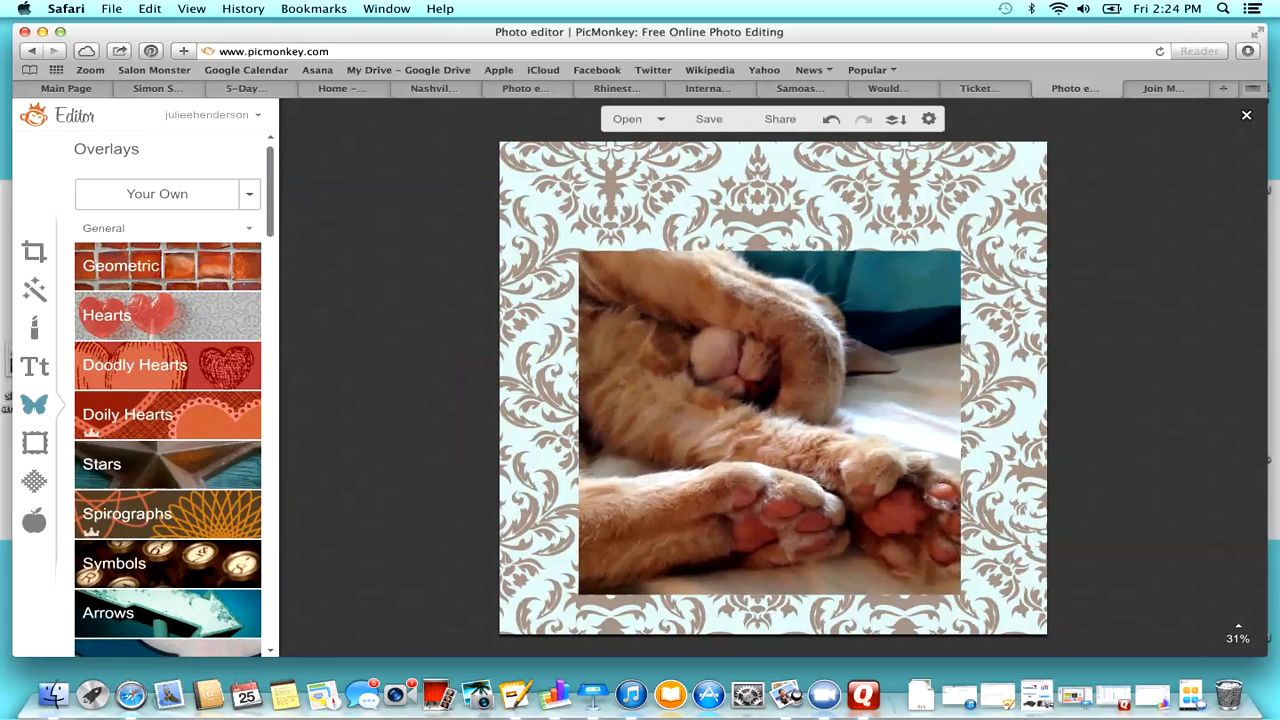
{"action": "left_click", "coordinate": [168, 267]}
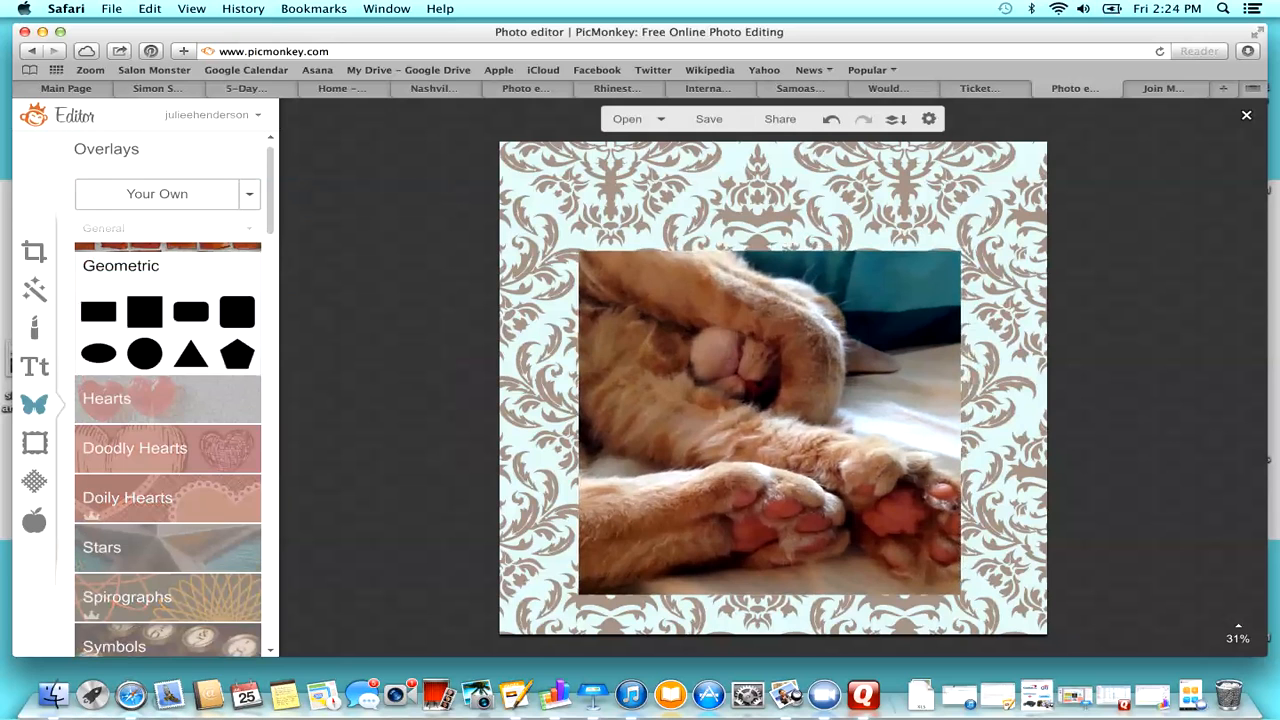
{"action": "left_click", "coordinate": [98, 311]}
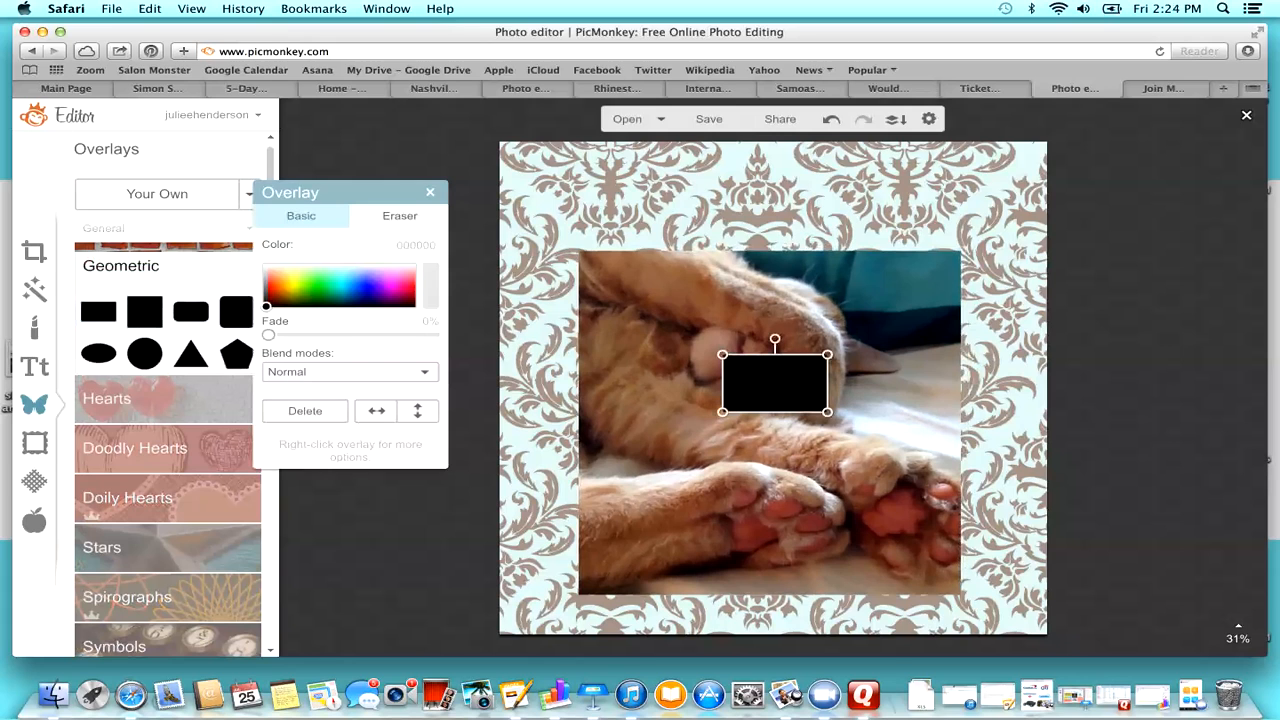
{"action": "left_click_drag", "start_coordinate": [775, 383], "coordinate": [990, 611]}
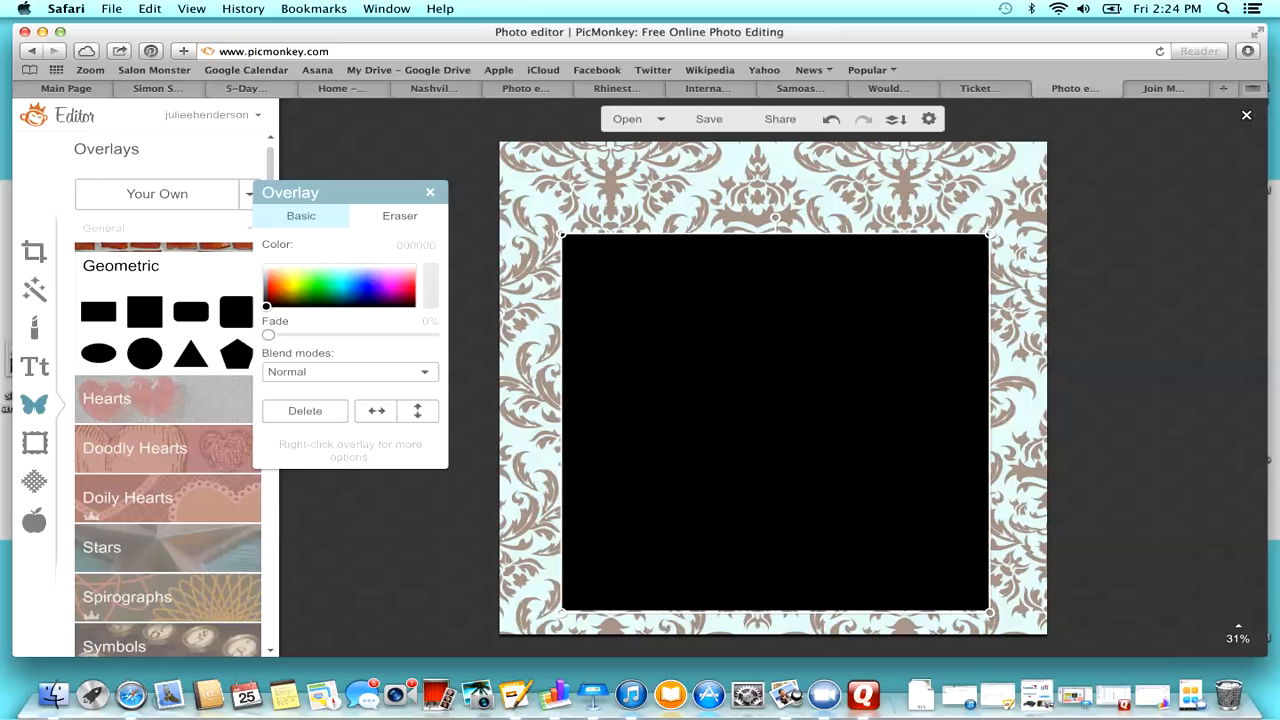
{"action": "key", "text": "Escape"}
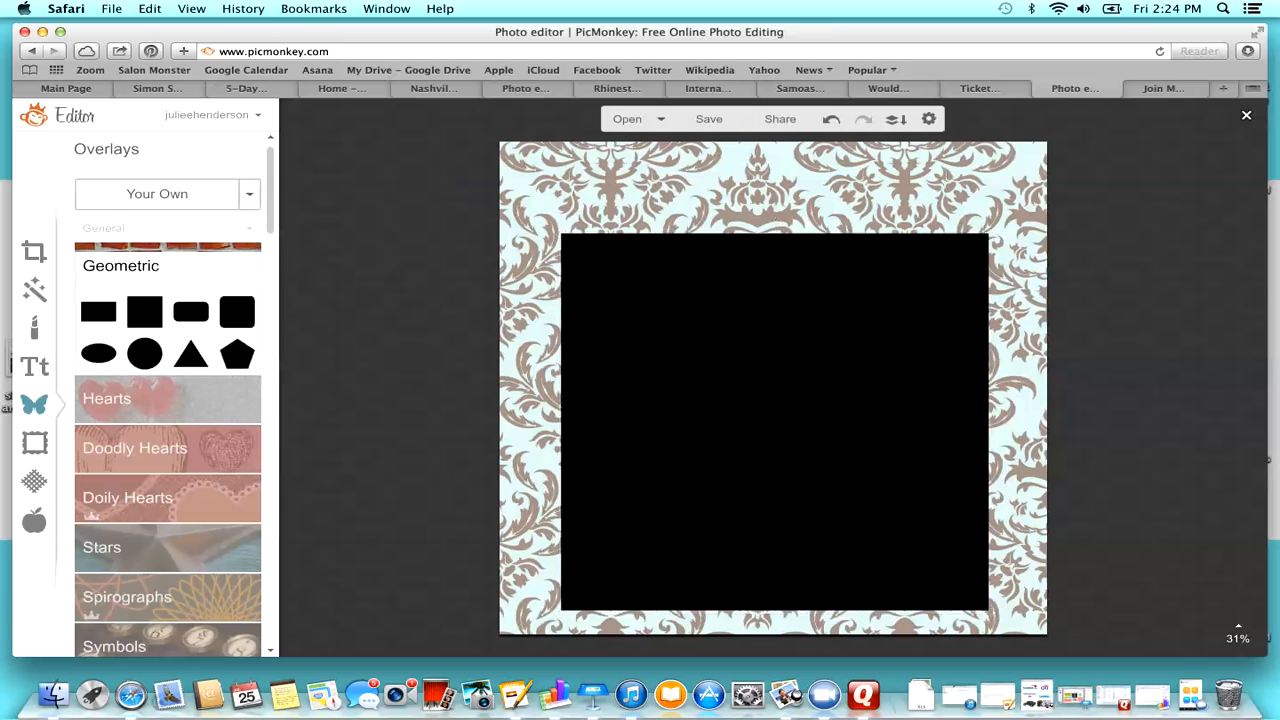
Step: Send the black rectangle to the back, behind the photo, and narrow its right edge to even out the border
{"action": "right_click", "coordinate": [749, 350]}
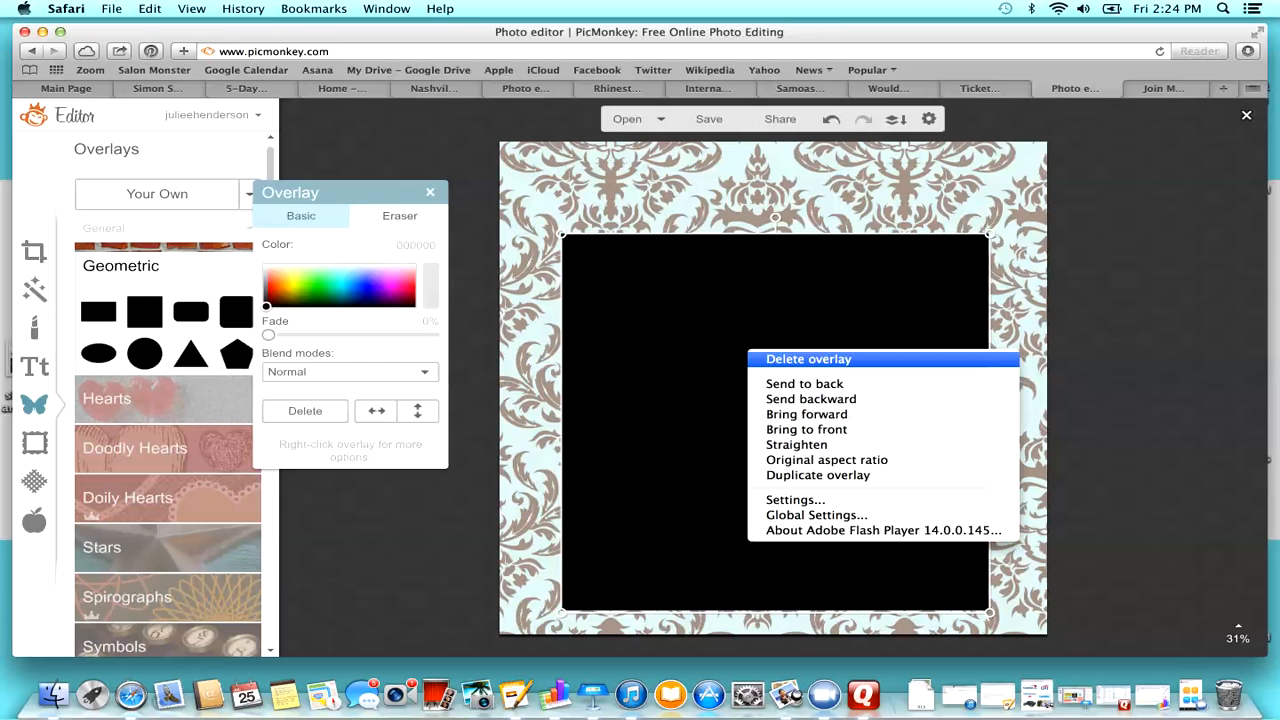
{"action": "left_click", "coordinate": [804, 384]}
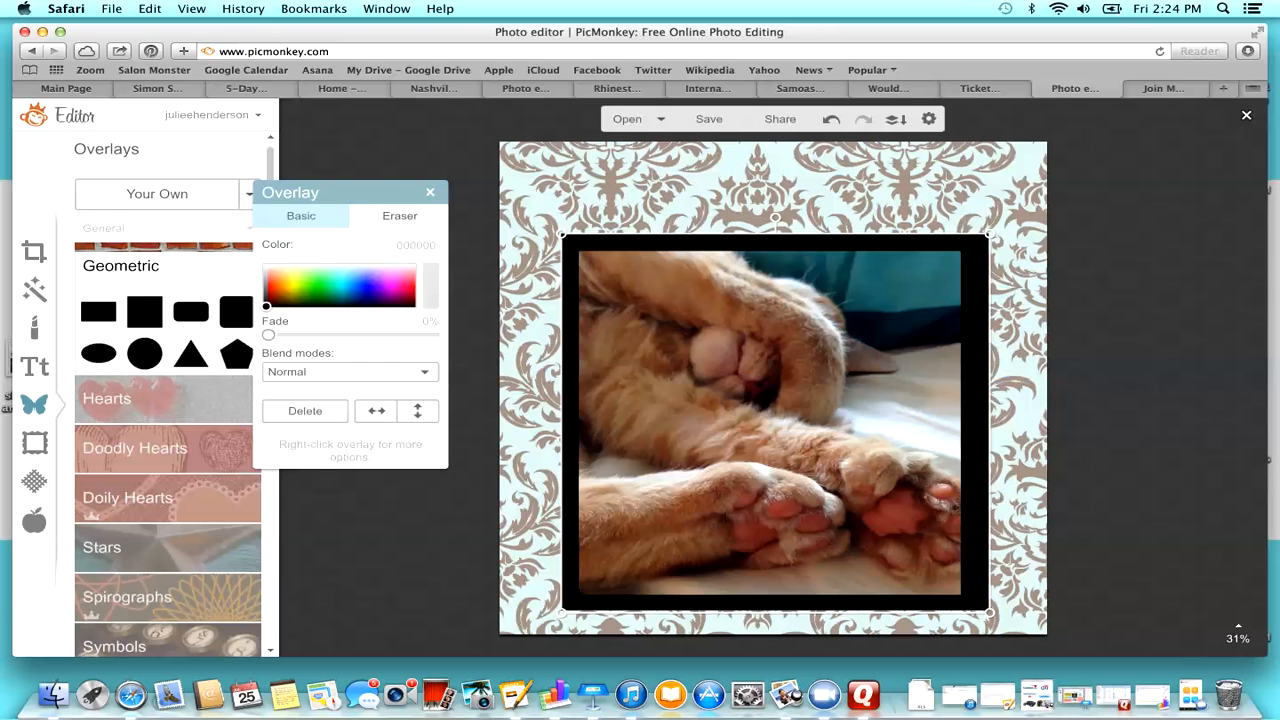
{"action": "left_click_drag", "start_coordinate": [989, 612], "coordinate": [981, 612]}
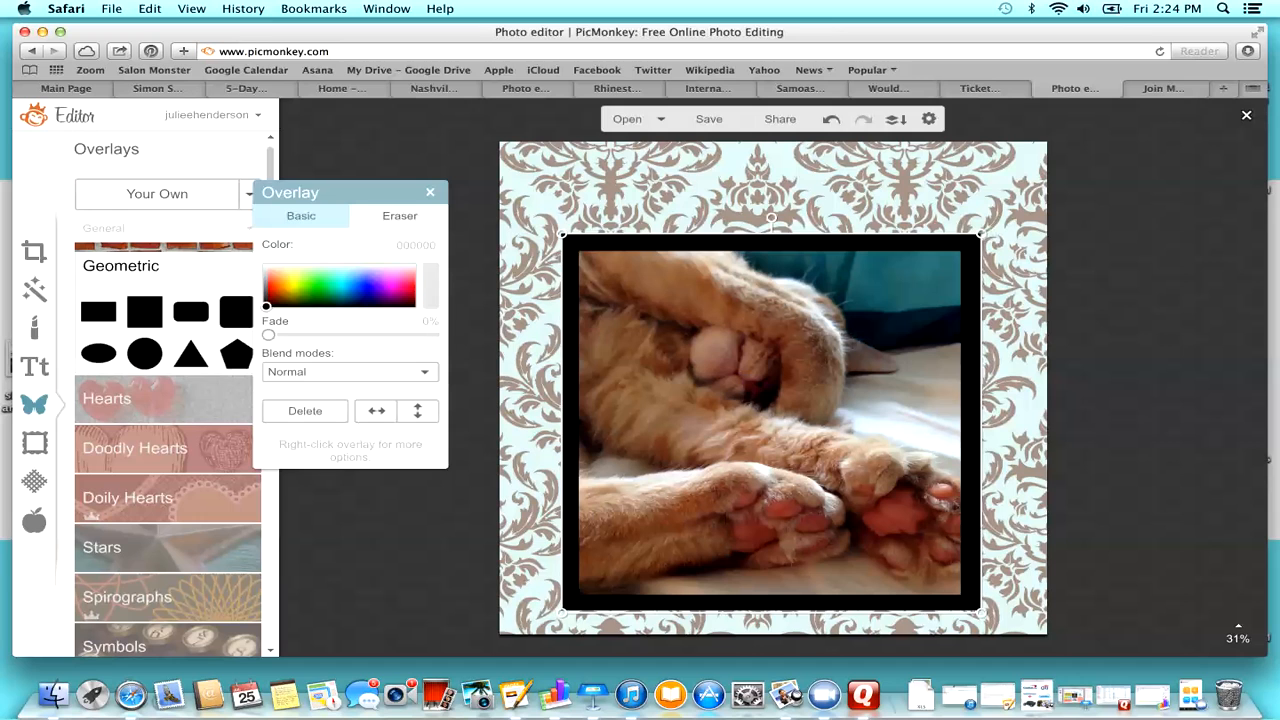
Step: Change the color of the rectangle framing the photo to purple and deselect it
{"action": "mouse_move", "coordinate": [388, 292]}
{"action": "left_mouse_down"}
{"action": "mouse_move", "coordinate": [360, 298]}
{"action": "mouse_move", "coordinate": [388, 290]}
{"action": "left_mouse_up"}
{"action": "left_click", "coordinate": [391, 520]}
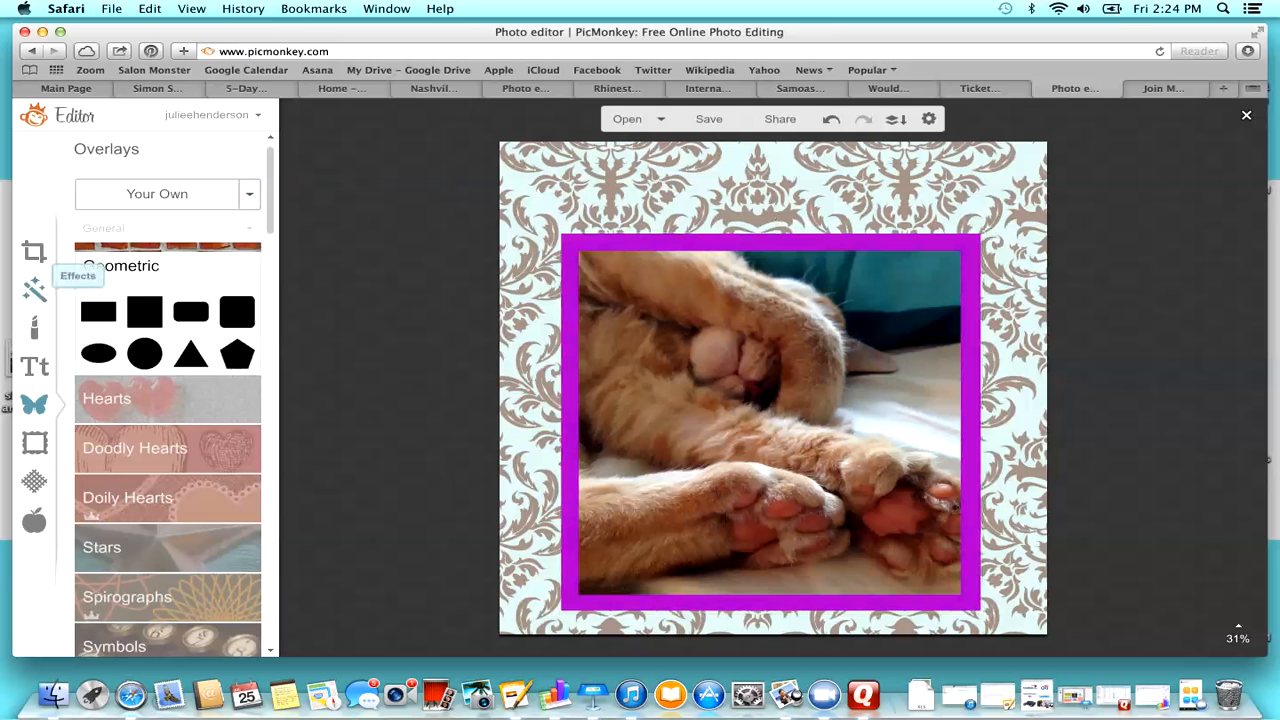
Step: Use the Draw effect's color picker to sample the damask's brown, copy hex code 9f8c83, and cancel the effect
{"action": "left_click", "coordinate": [34, 289]}
{"action": "scroll", "coordinate": [167, 394], "scroll_direction": "down", "scroll_amount": 15}
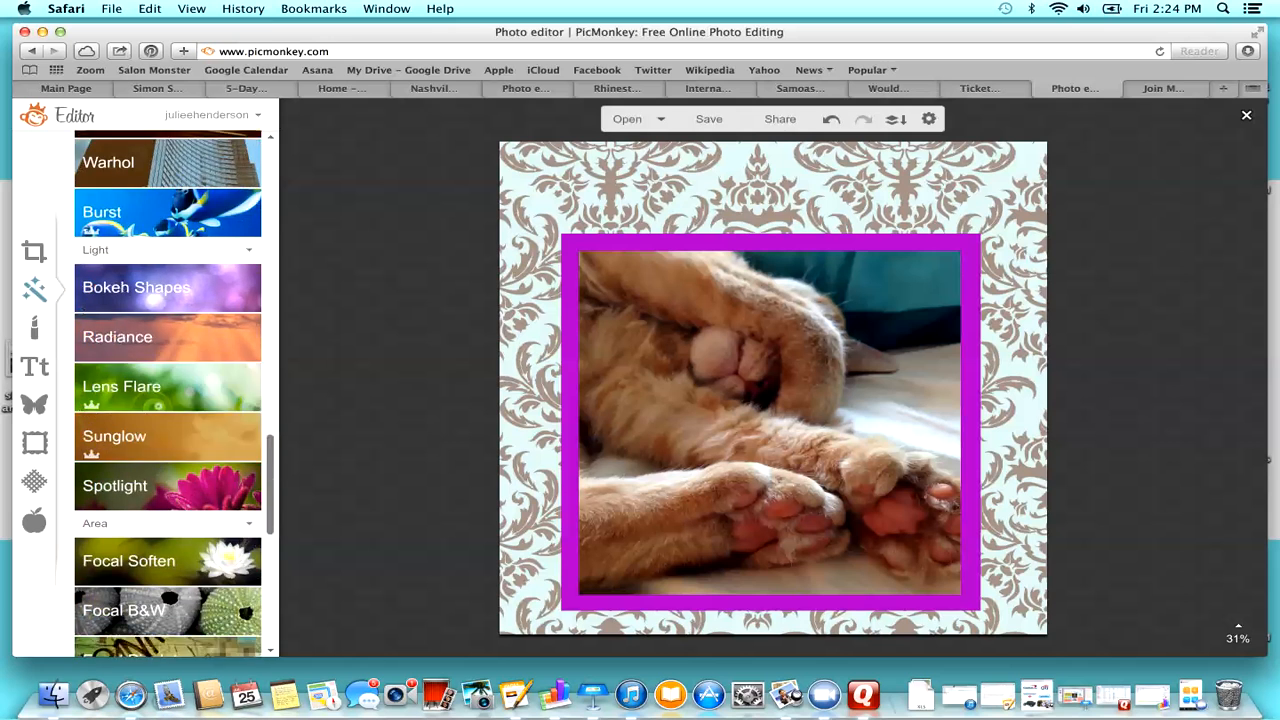
{"action": "scroll", "coordinate": [167, 394], "scroll_direction": "down", "scroll_amount": 10}
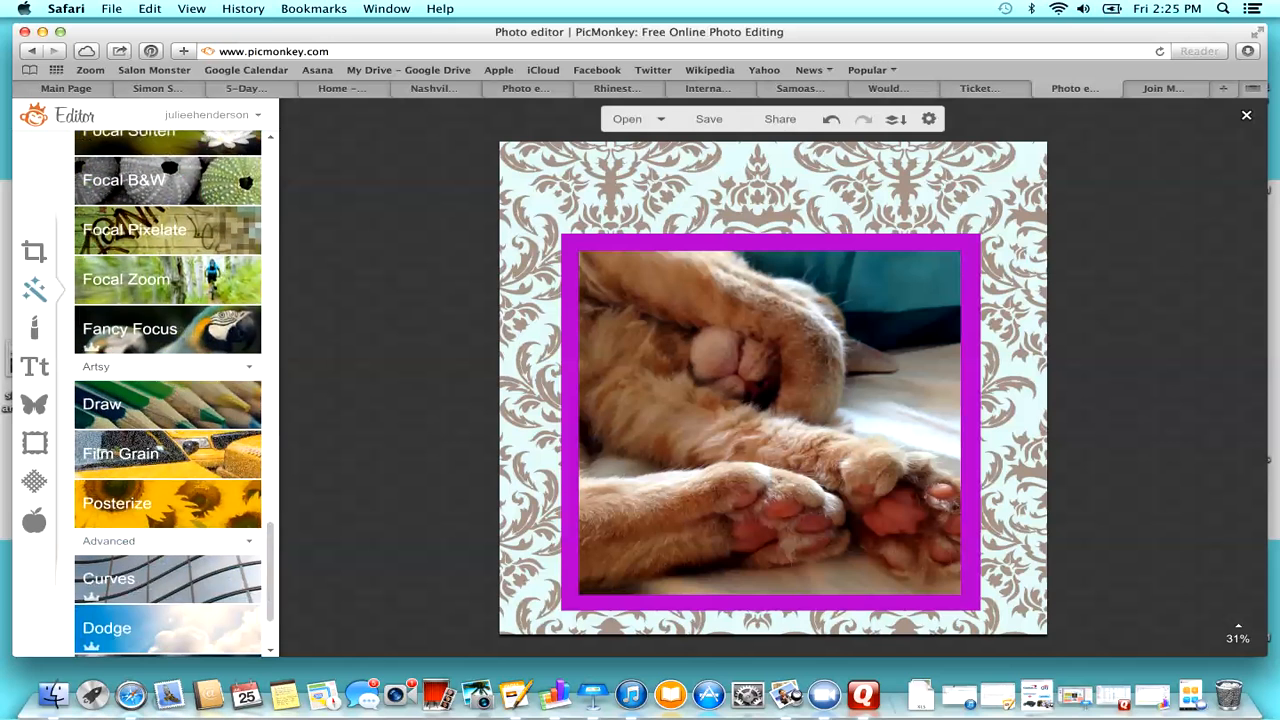
{"action": "left_click", "coordinate": [167, 404]}
{"action": "left_click", "coordinate": [238, 457]}
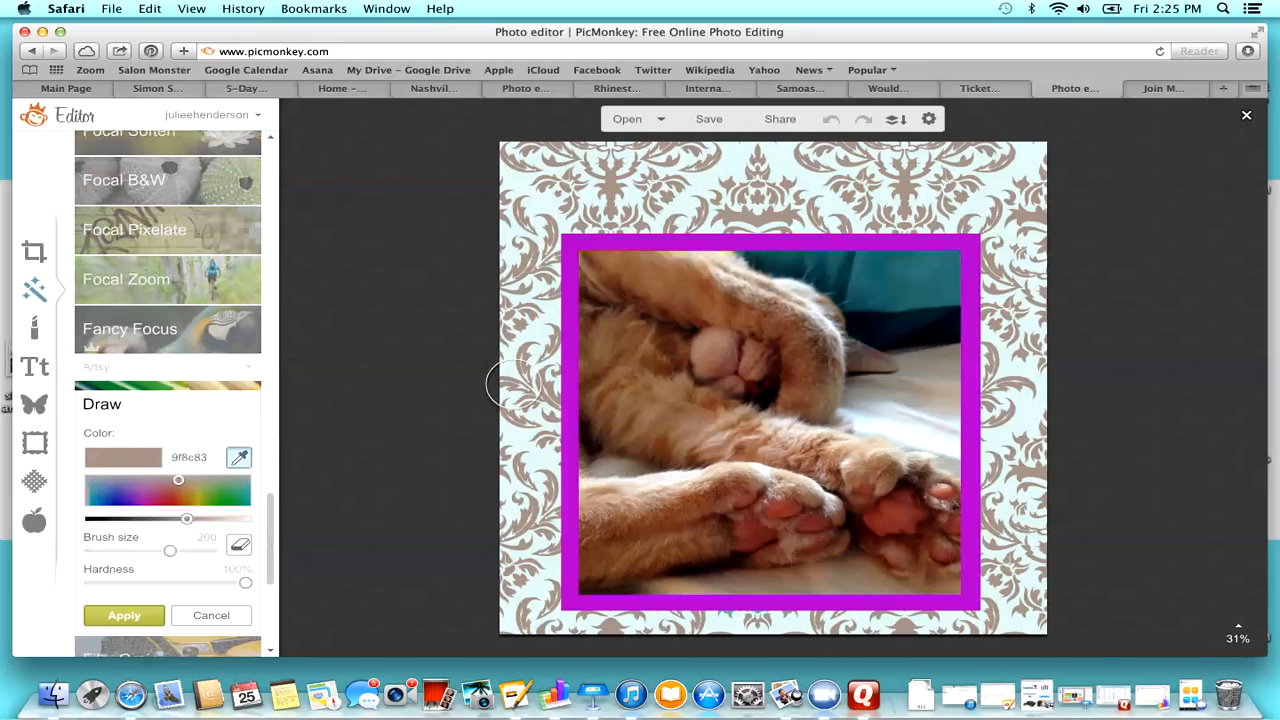
{"action": "left_click", "coordinate": [512, 383]}
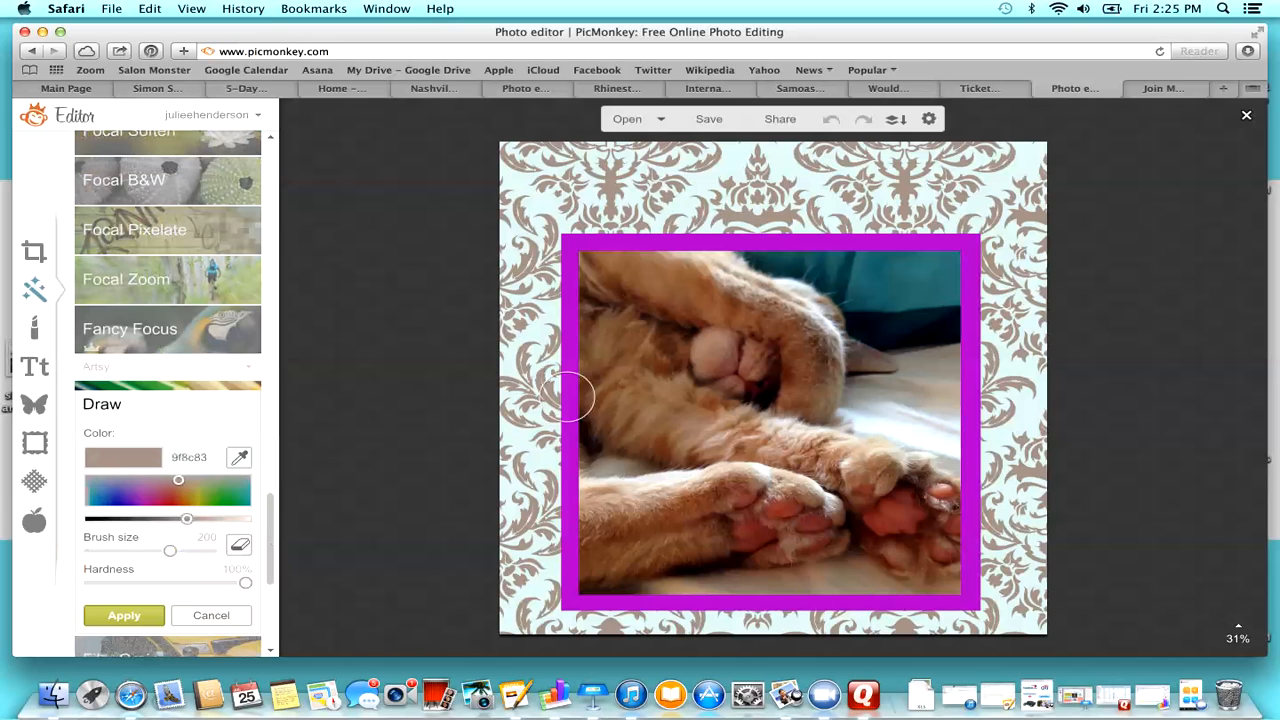
{"action": "double_click", "coordinate": [190, 458]}
{"action": "key", "text": "super+c"}
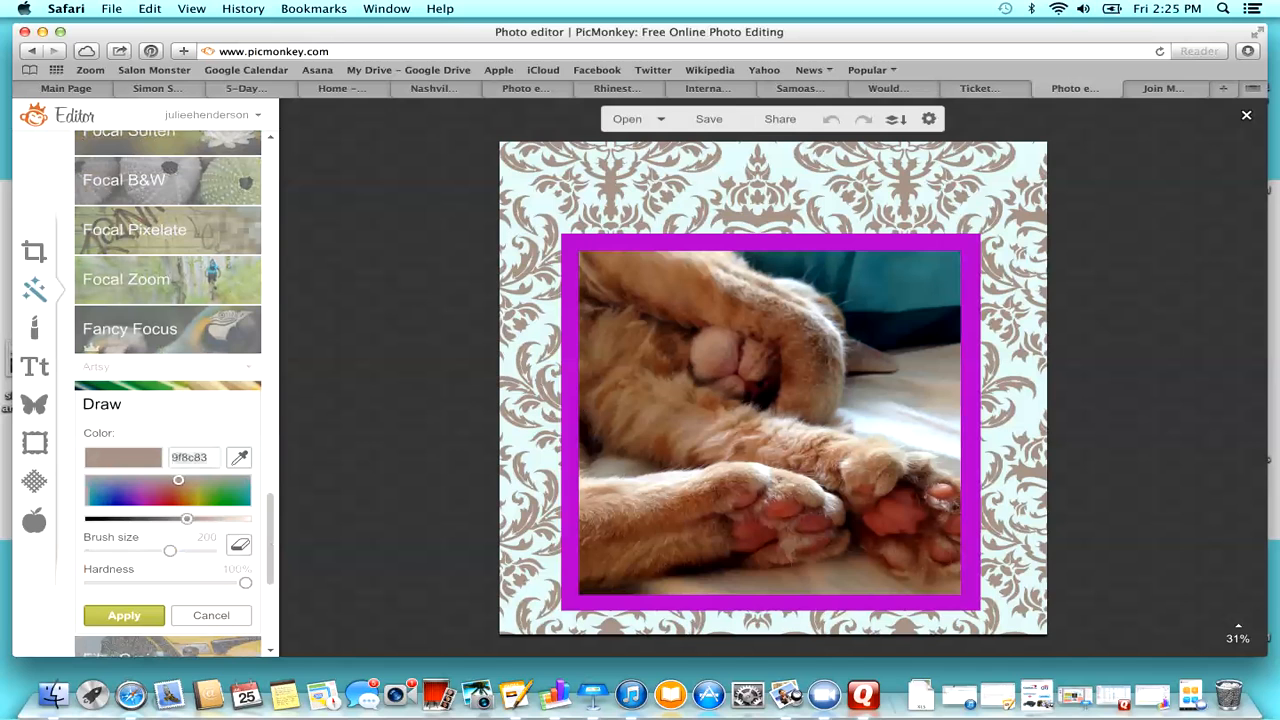
{"action": "left_click", "coordinate": [211, 616]}
Step: Recolor the purple rectangle framing the photo to the copied brown 9f8c83 and deselect it
{"action": "left_click", "coordinate": [570, 420]}
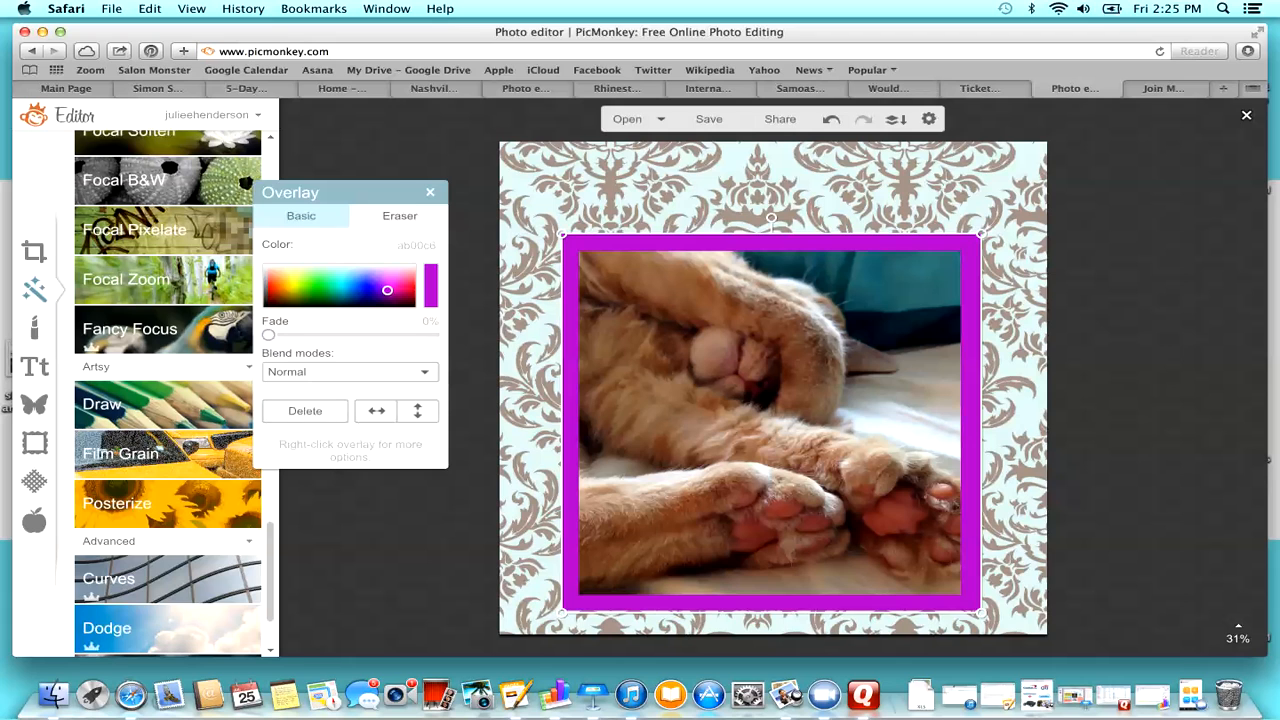
{"action": "mouse_move", "coordinate": [387, 290]}
{"action": "left_mouse_down"}
{"action": "mouse_move", "coordinate": [273, 285]}
{"action": "mouse_move", "coordinate": [316, 286]}
{"action": "left_mouse_up"}
{"action": "left_click", "coordinate": [419, 246]}
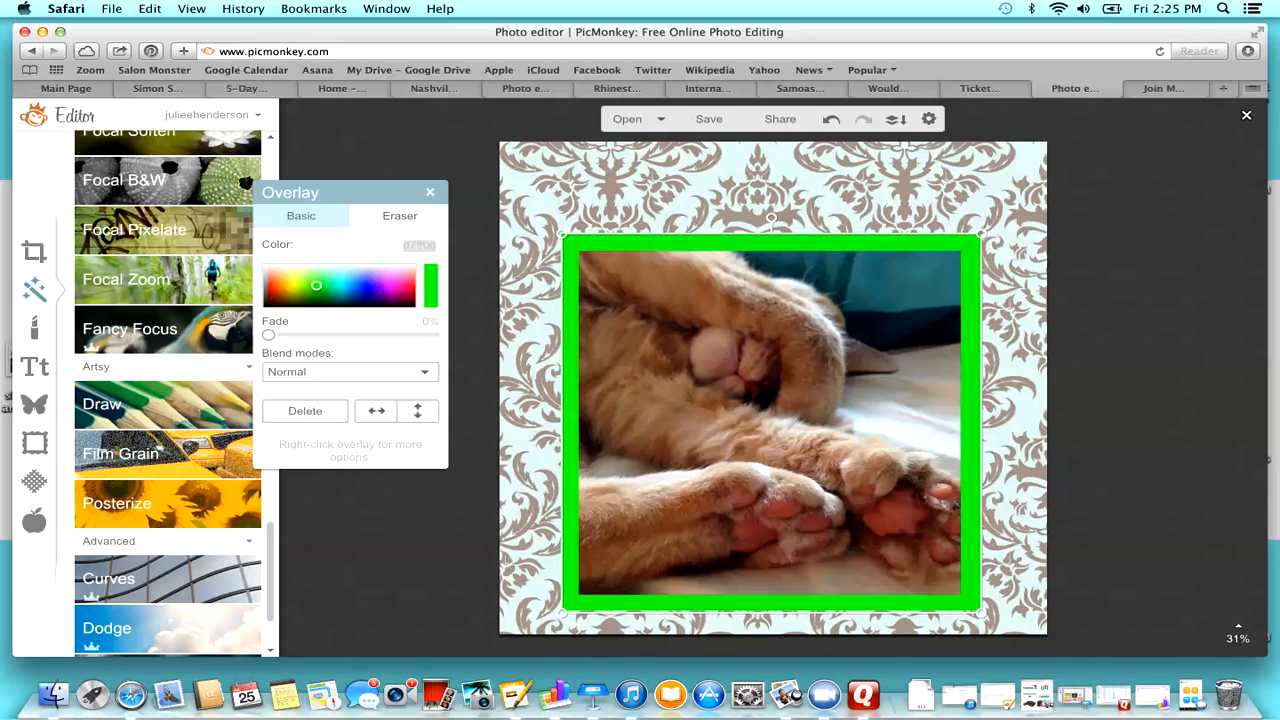
{"action": "key", "text": "super+v"}
{"action": "key", "text": "Return"}
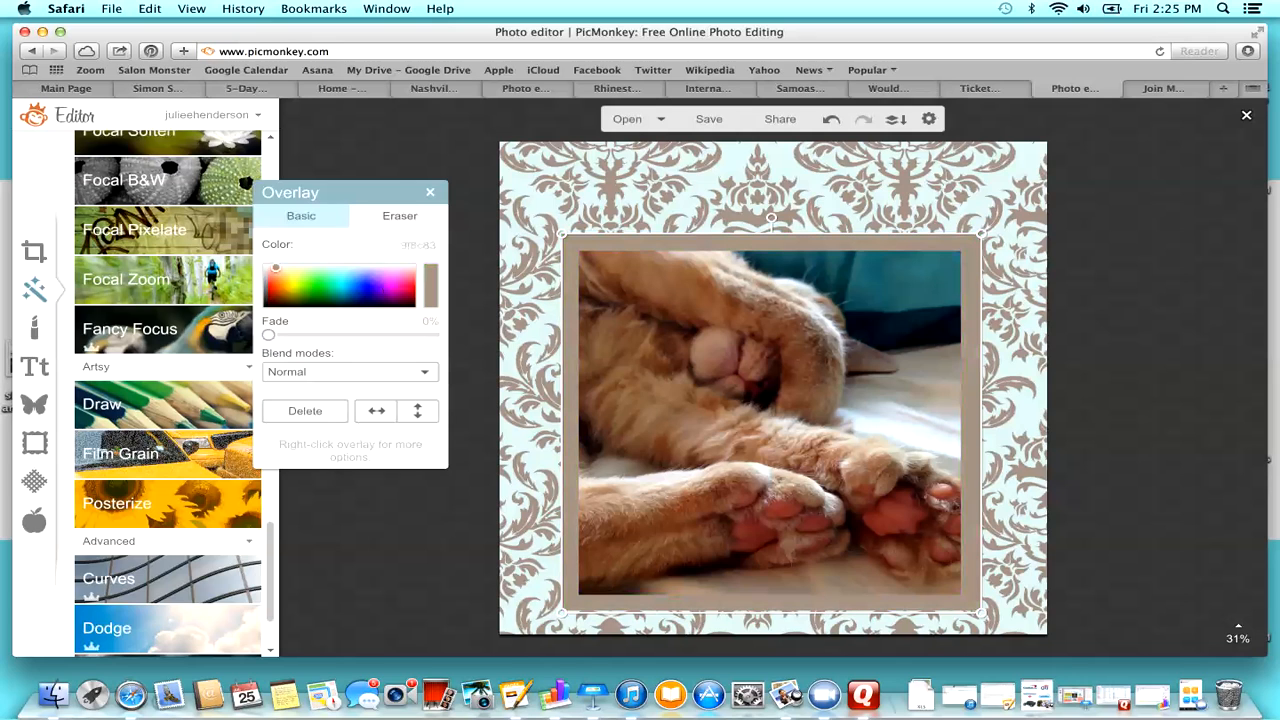
{"action": "left_click", "coordinate": [430, 192]}
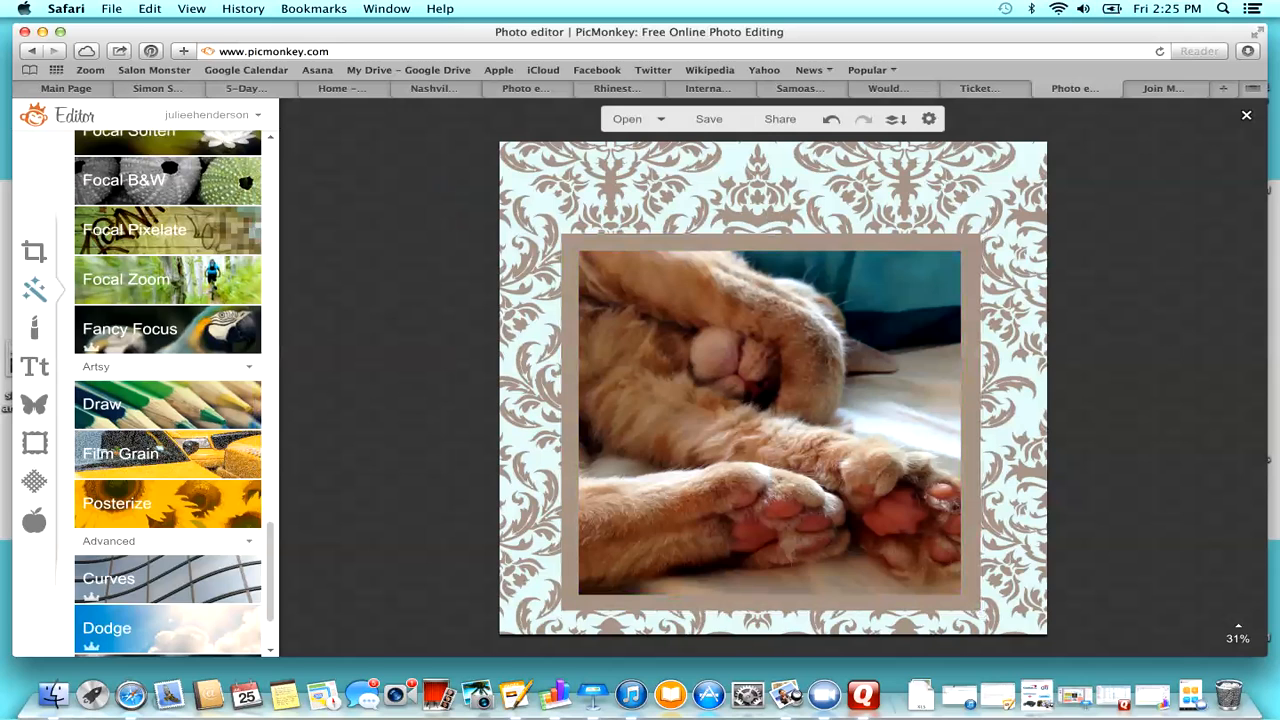
Step: Nudge the brown frame rectangle slightly left to even out the border around the photo, then deselect it
{"action": "left_click", "coordinate": [570, 320]}
{"action": "left_click_drag", "start_coordinate": [570, 320], "coordinate": [567, 319]}
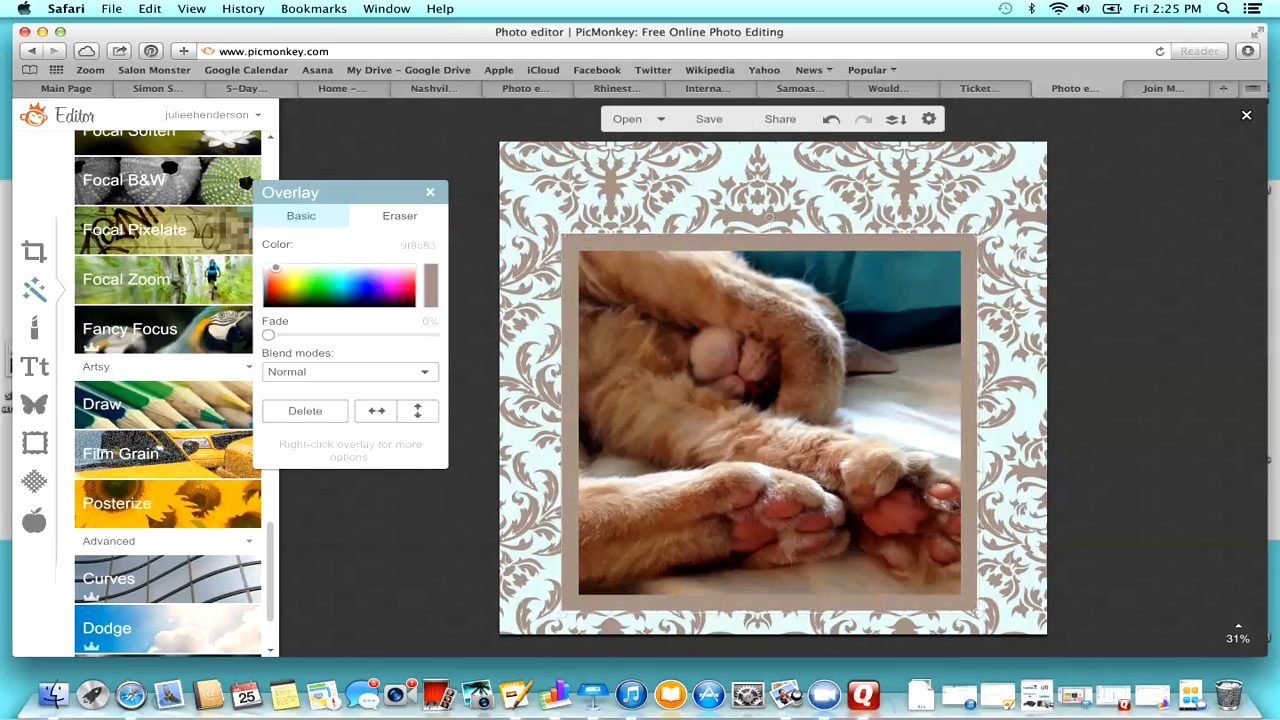
{"action": "left_click", "coordinate": [430, 192]}
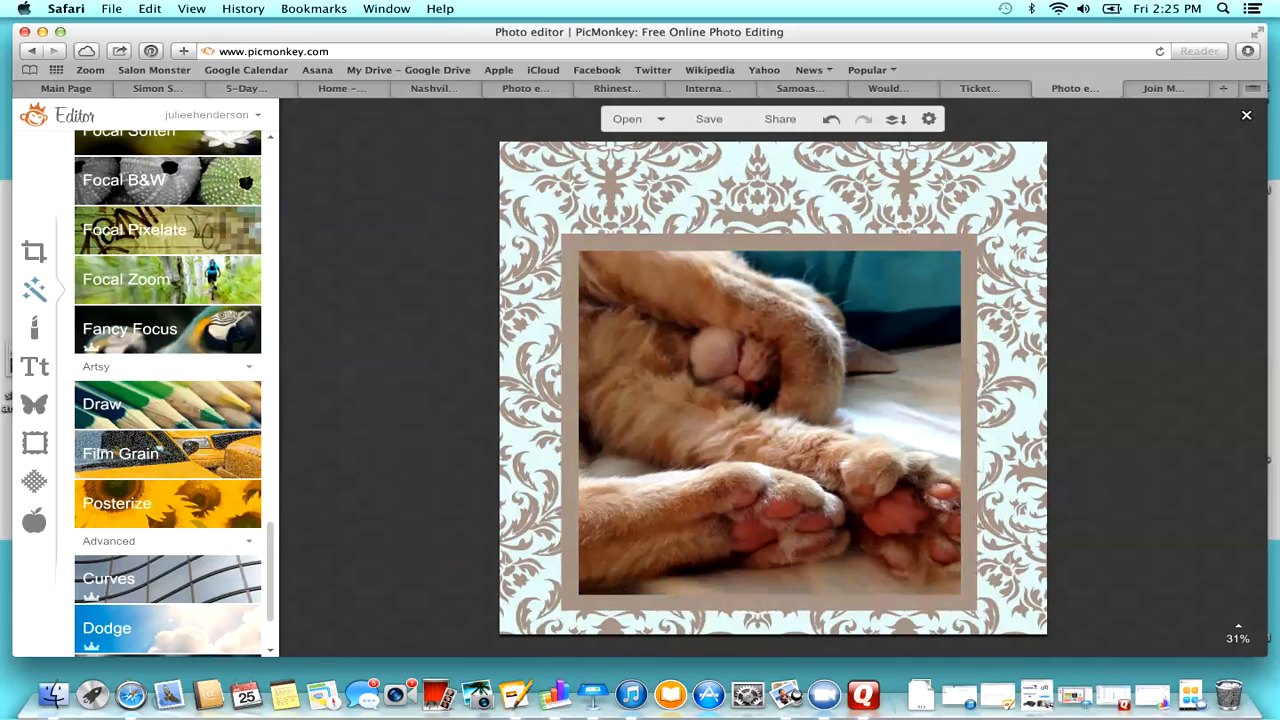
Step: Add the straight banner with notched ends from the Banners overlays
{"action": "left_click", "coordinate": [34, 404]}
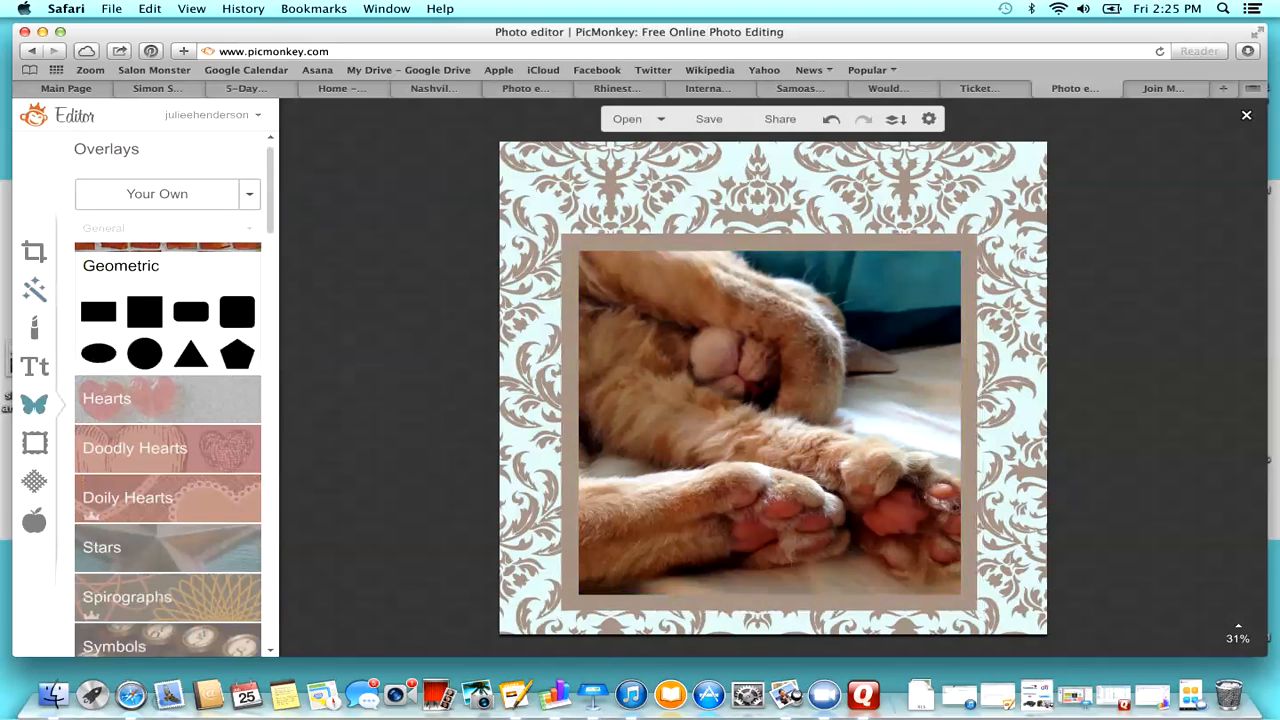
{"action": "scroll", "coordinate": [168, 400], "scroll_direction": "down", "scroll_amount": 5}
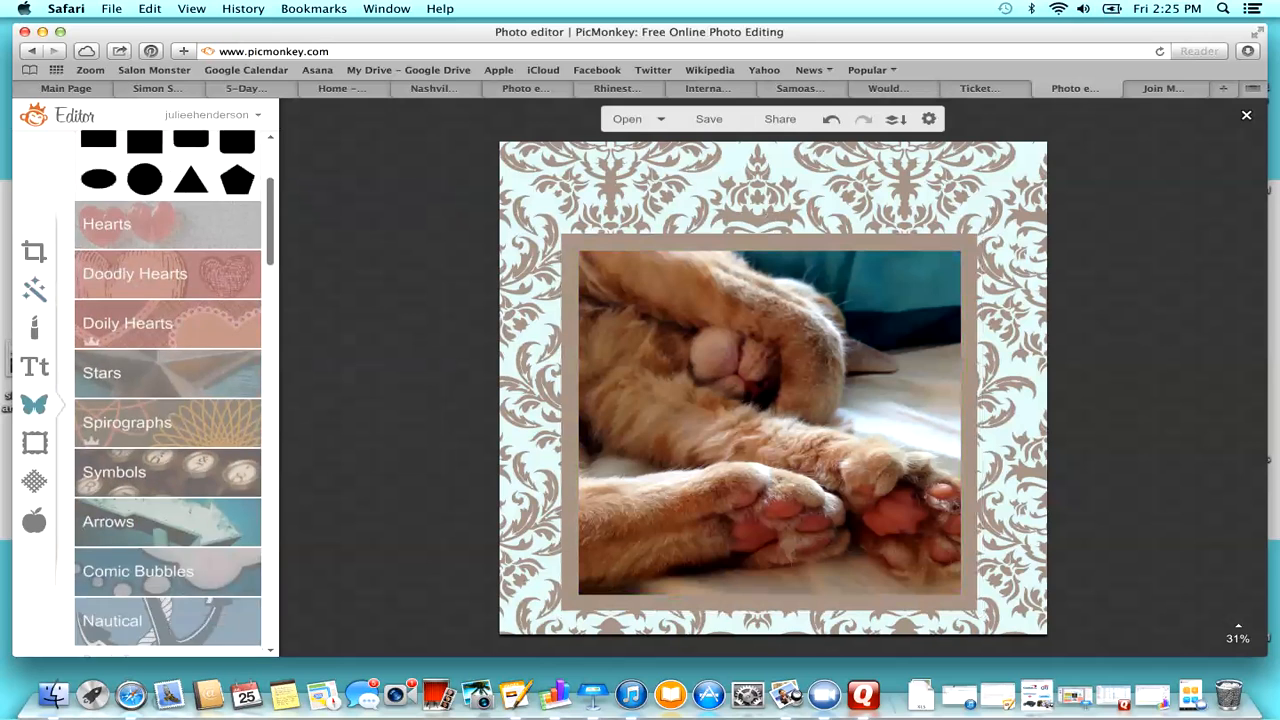
{"action": "scroll", "coordinate": [168, 394], "scroll_direction": "down", "scroll_amount": 6}
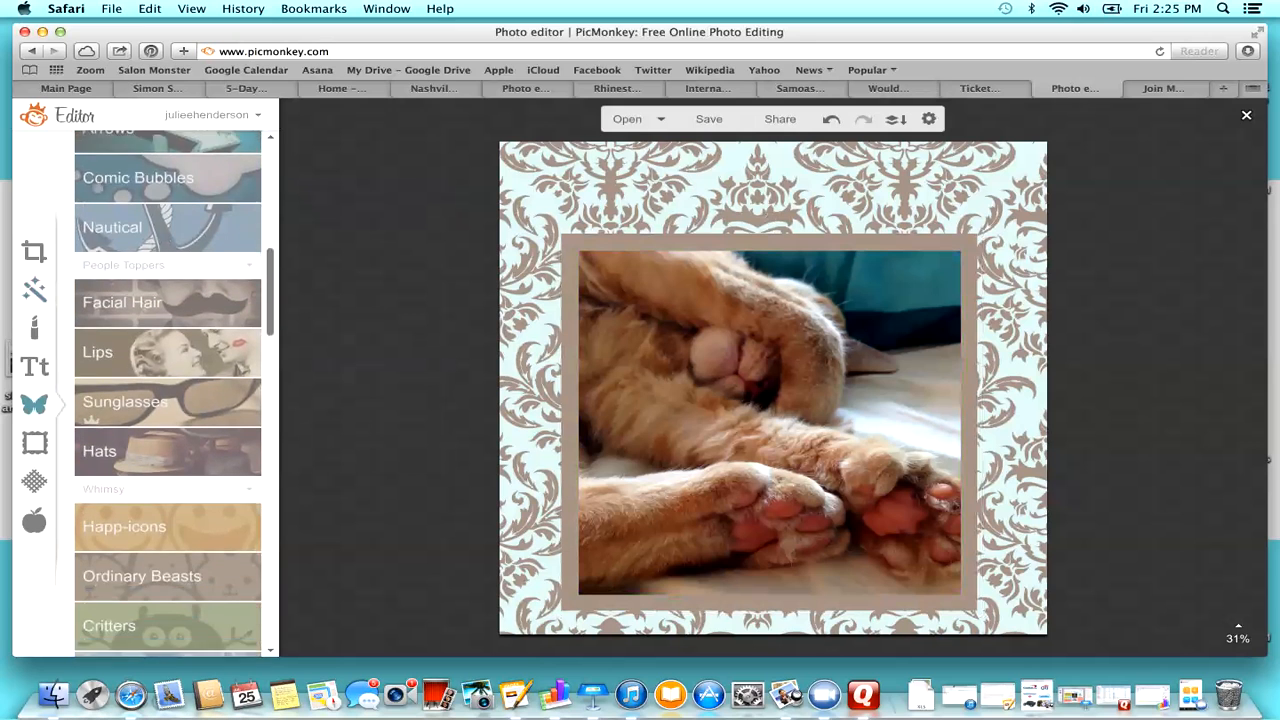
{"action": "scroll", "coordinate": [168, 394], "scroll_direction": "down", "scroll_amount": 8}
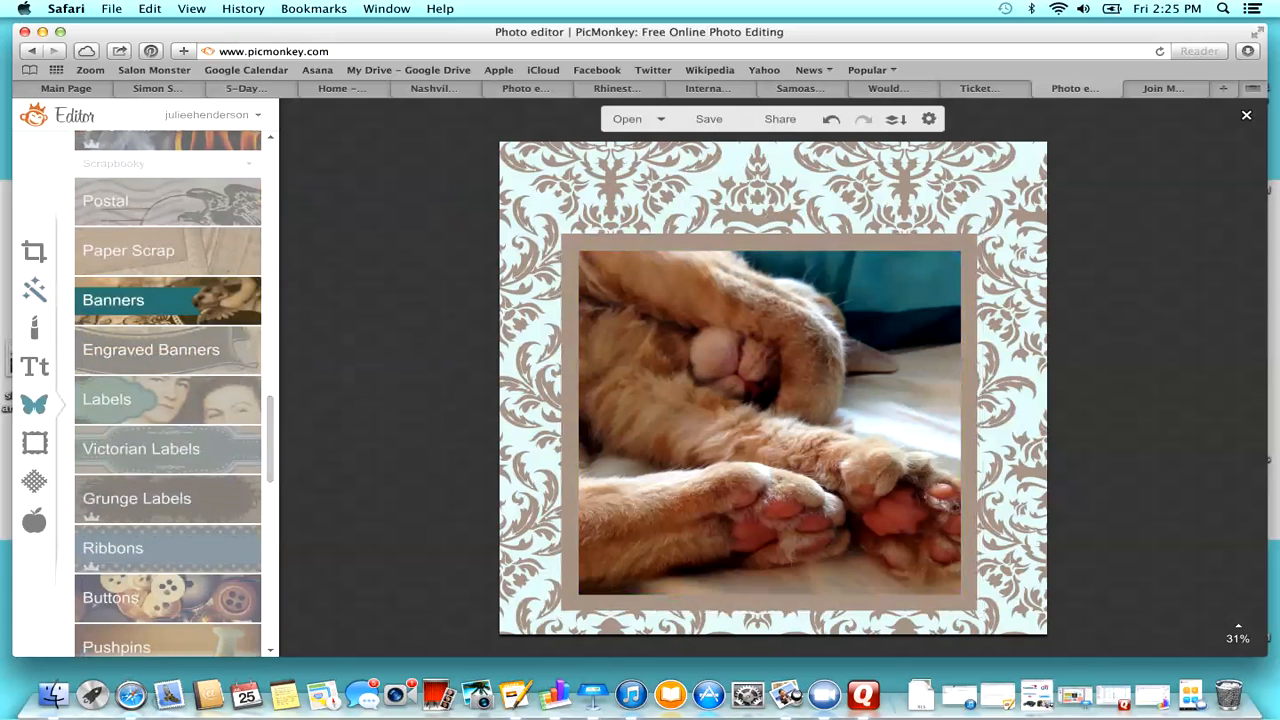
{"action": "left_click", "coordinate": [168, 302]}
{"action": "left_click", "coordinate": [168, 262]}
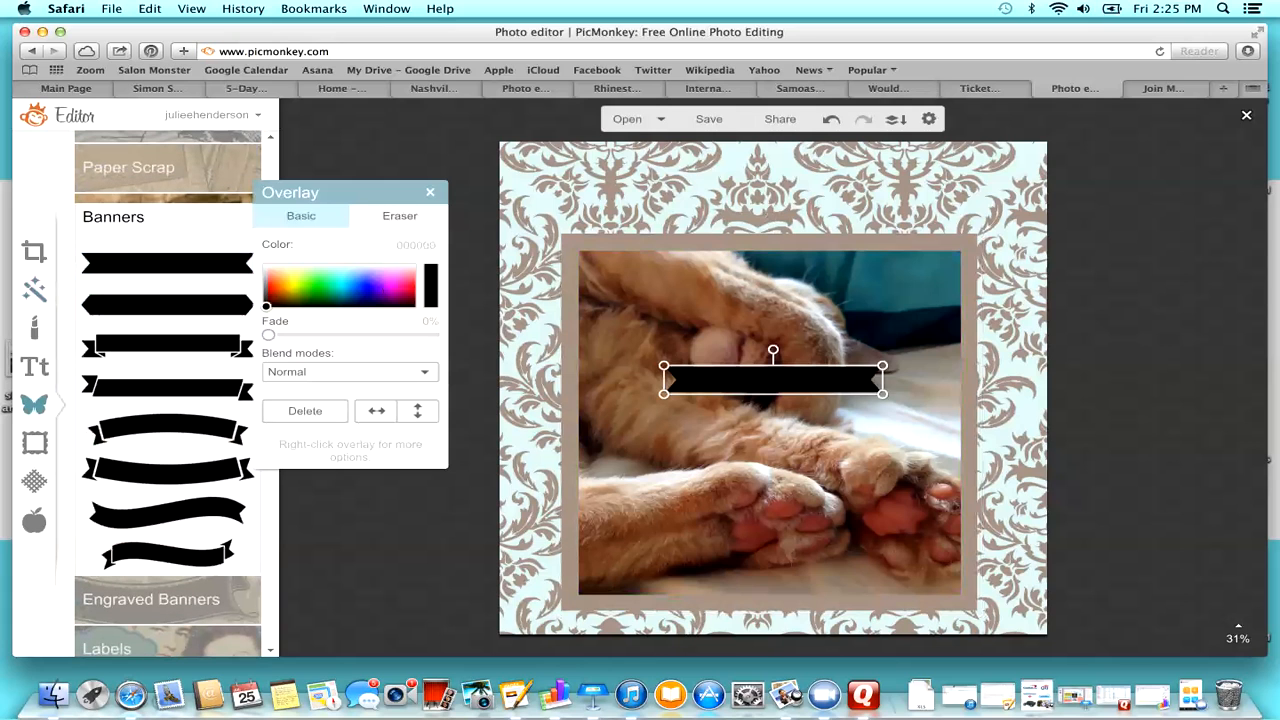
Step: Enlarge the black banner and place it above the photo, with its left end running off the canvas edge
{"action": "left_click_drag", "start_coordinate": [773, 380], "coordinate": [605, 170]}
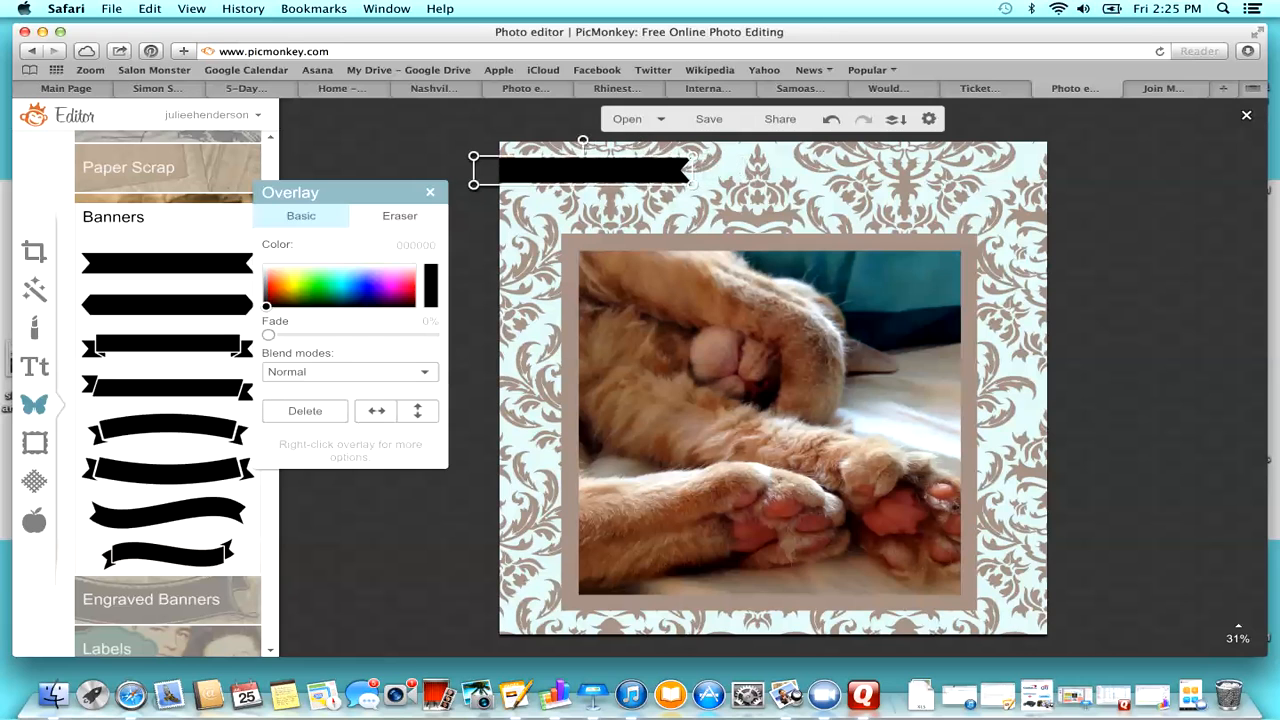
{"action": "left_click_drag", "start_coordinate": [746, 187], "coordinate": [917, 212]}
{"action": "left_click_drag", "start_coordinate": [820, 186], "coordinate": [785, 180]}
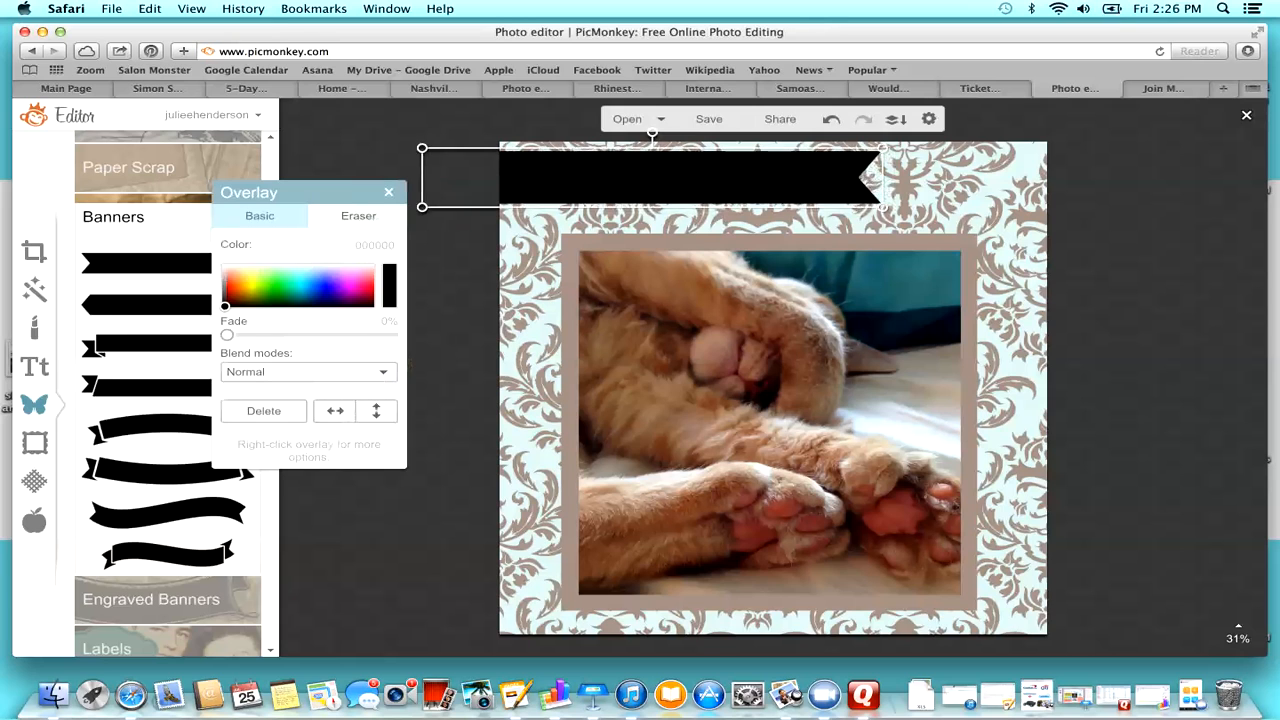
{"action": "left_click", "coordinate": [440, 345]}
Step: Sample the background's pale aqua with the Draw effect's color picker, copy hex code d5ece8, and cancel the effect
{"action": "left_click", "coordinate": [35, 290]}
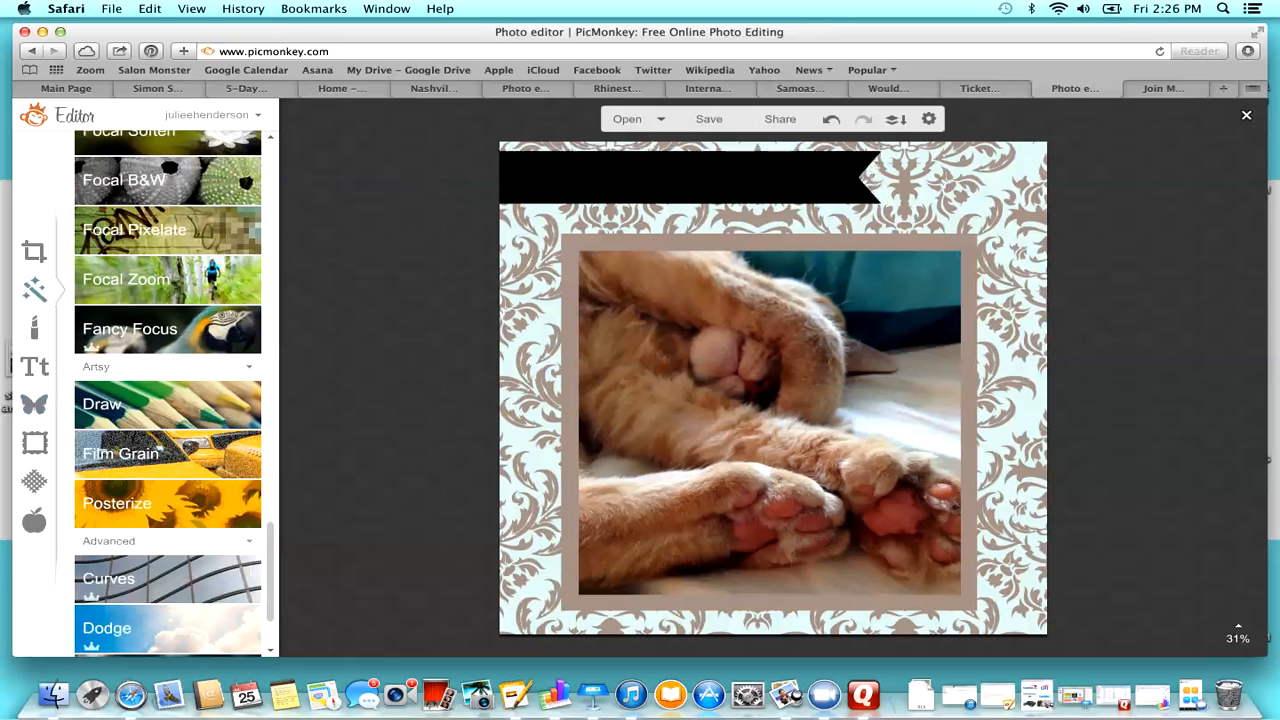
{"action": "left_click", "coordinate": [160, 404]}
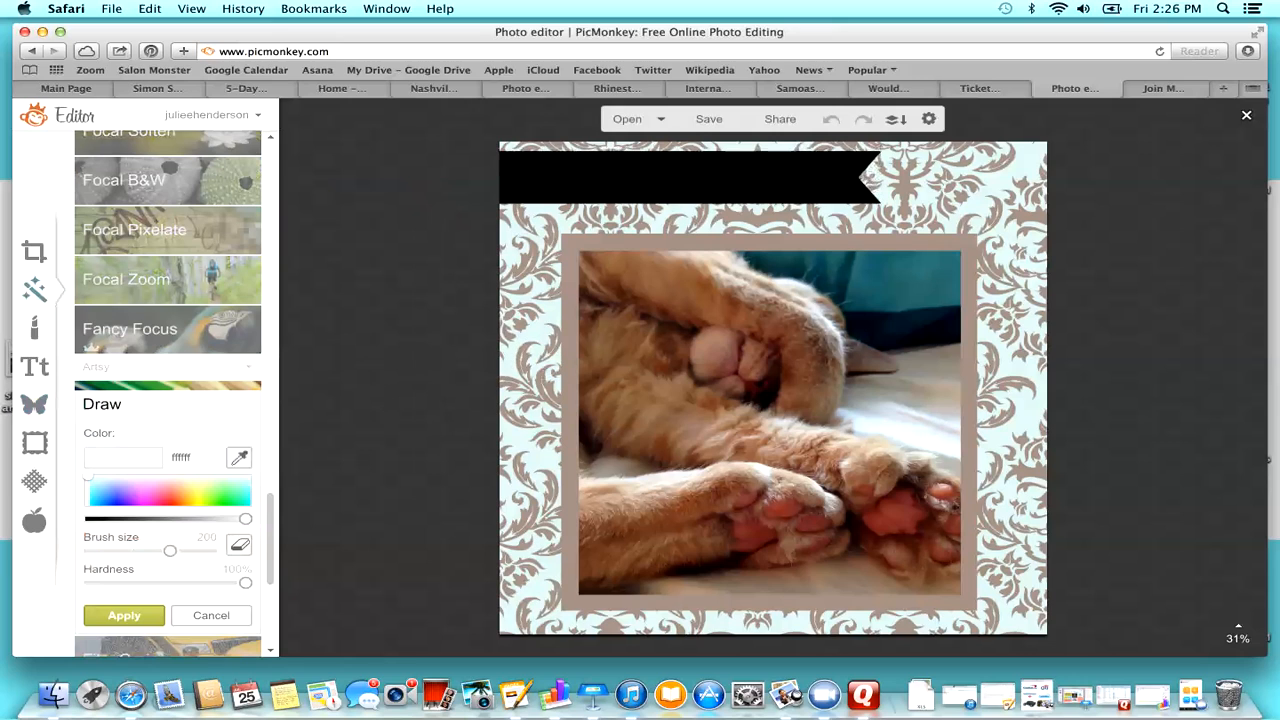
{"action": "left_click", "coordinate": [239, 458]}
{"action": "left_click", "coordinate": [535, 334]}
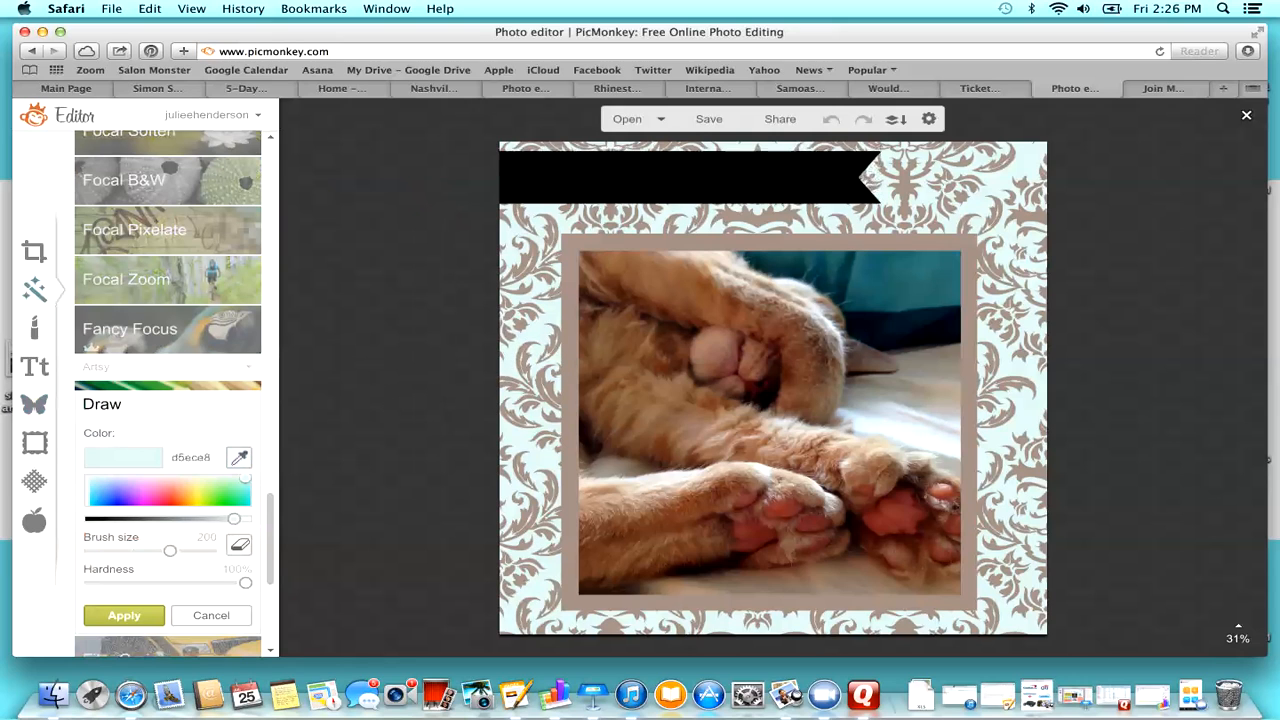
{"action": "left_click_drag", "start_coordinate": [212, 458], "coordinate": [170, 458]}
{"action": "left_click", "coordinate": [211, 616]}
Step: Recolor the black banner above the photo to d5ece8 and nudge it slightly down
{"action": "left_click", "coordinate": [690, 178]}
{"action": "double_click", "coordinate": [375, 245]}
{"action": "type", "text": "d5ece8"}
{"action": "key", "text": "Return"}
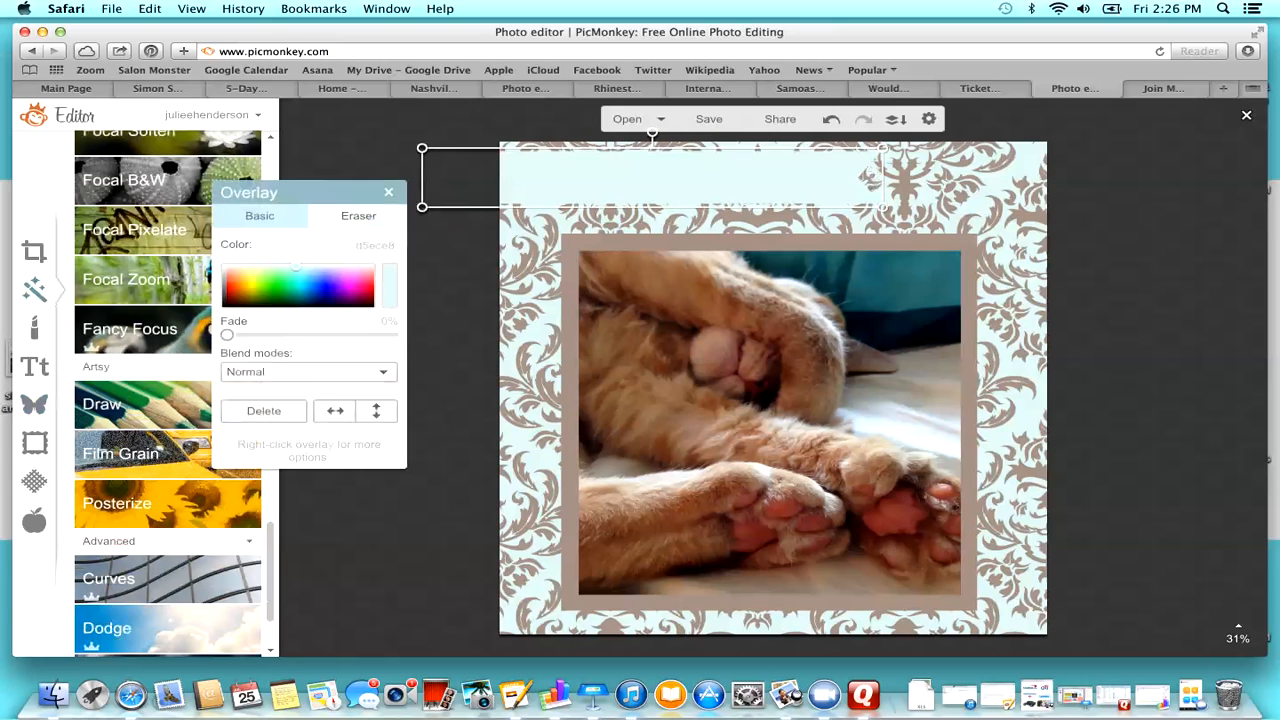
{"action": "left_click_drag", "start_coordinate": [690, 178], "coordinate": [687, 181]}
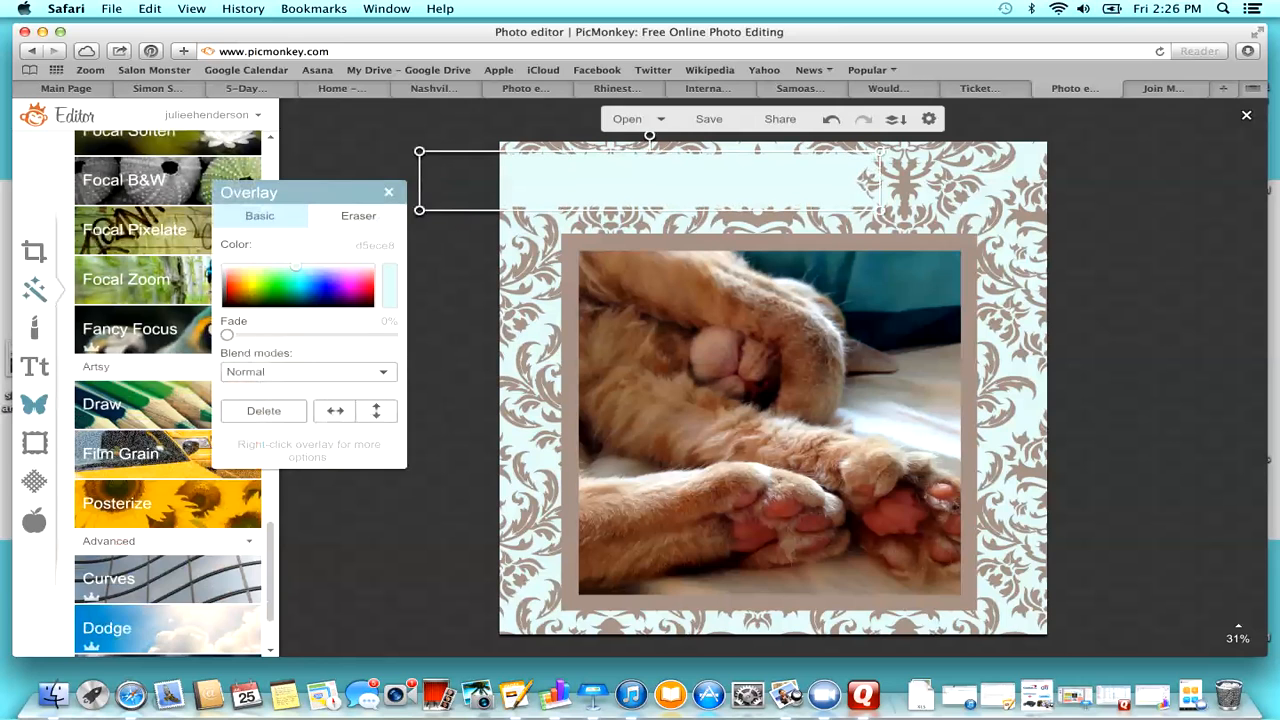
{"action": "left_click", "coordinate": [34, 404]}
{"action": "left_click", "coordinate": [147, 263]}
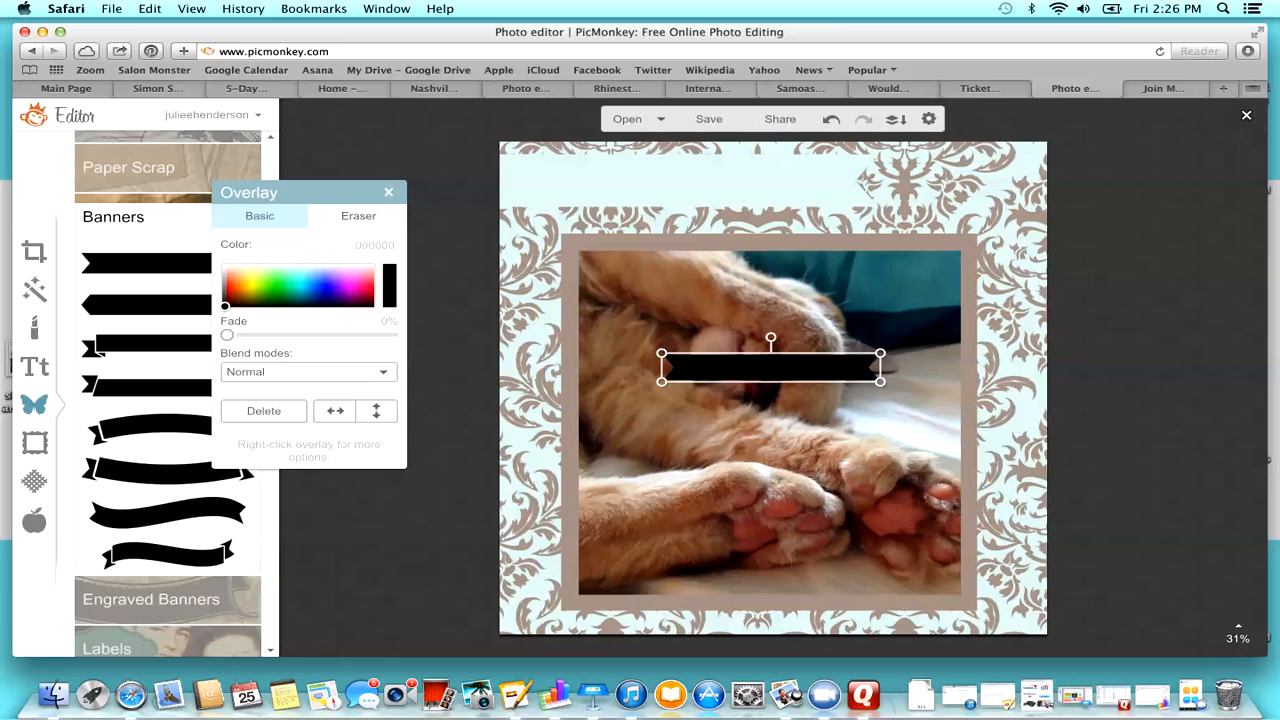
{"action": "left_click_drag", "start_coordinate": [770, 367], "coordinate": [527, 344]}
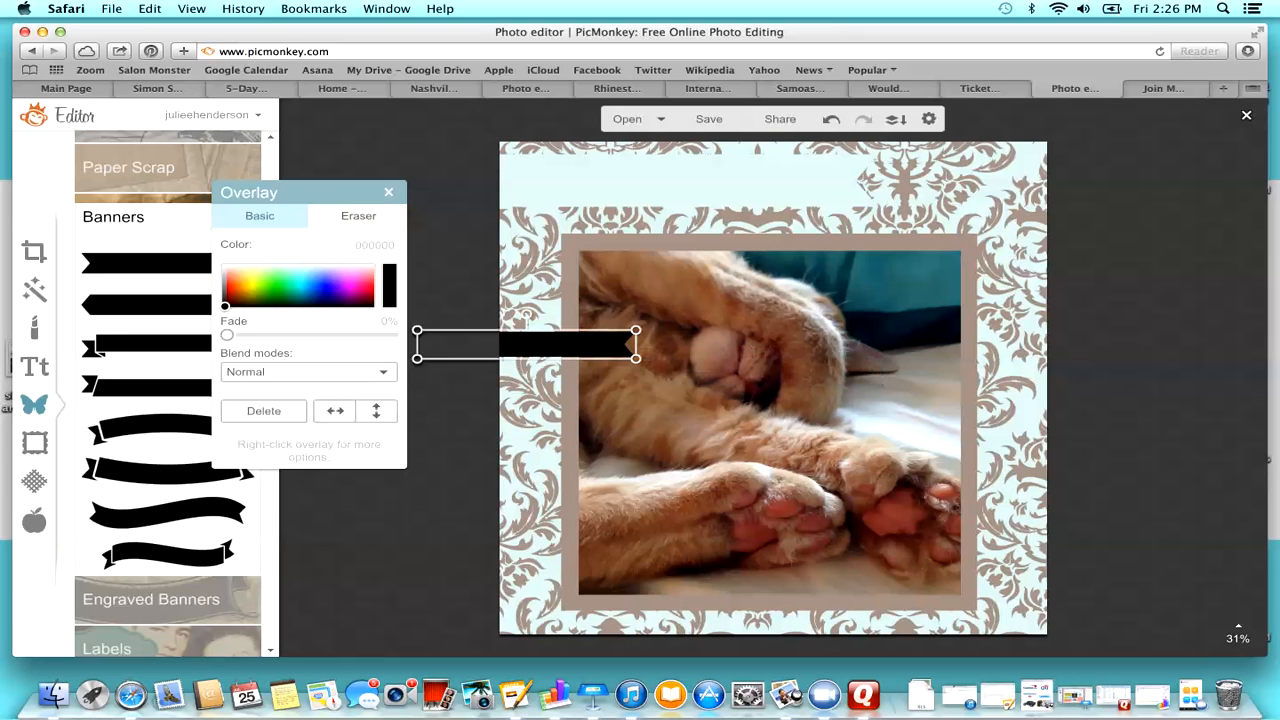
{"action": "left_click", "coordinate": [388, 192]}
{"action": "left_click", "coordinate": [560, 344]}
{"action": "key", "text": "Delete"}
Step: Duplicate the pale aqua banner and position the copy just below the original, overlapping the photo frame's upper edge
{"action": "left_click", "coordinate": [660, 181]}
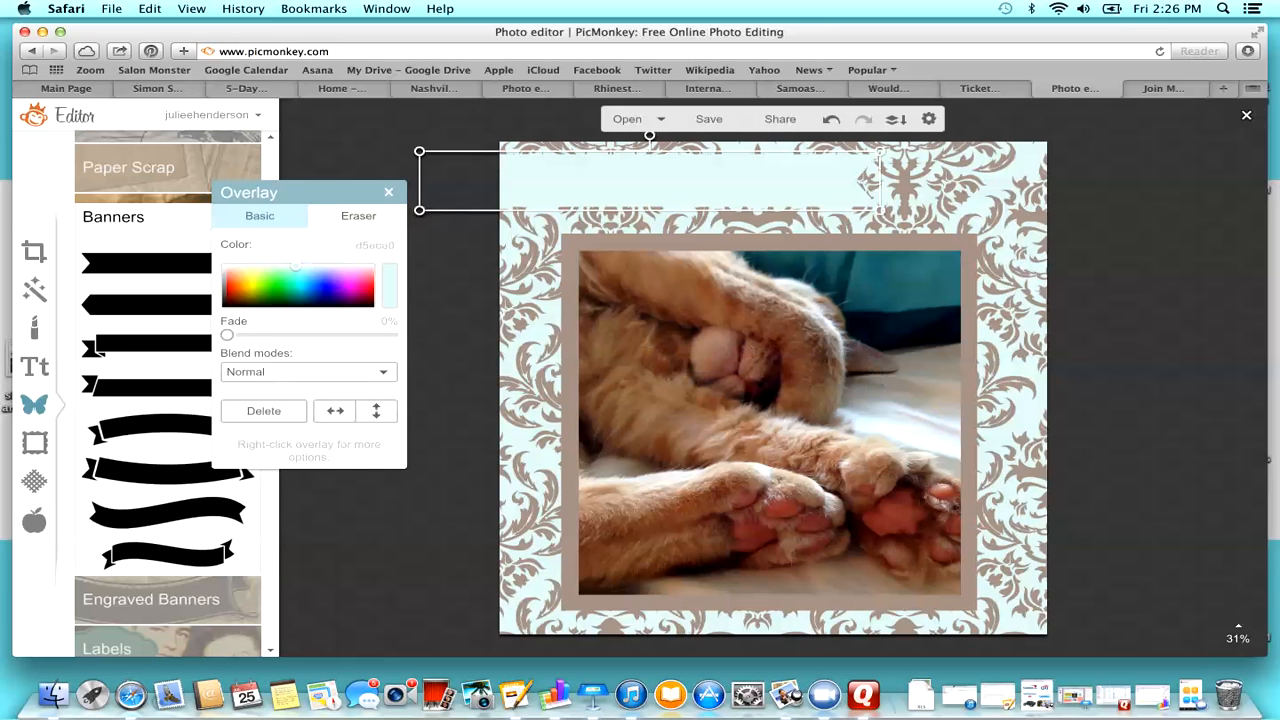
{"action": "right_click", "coordinate": [578, 180]}
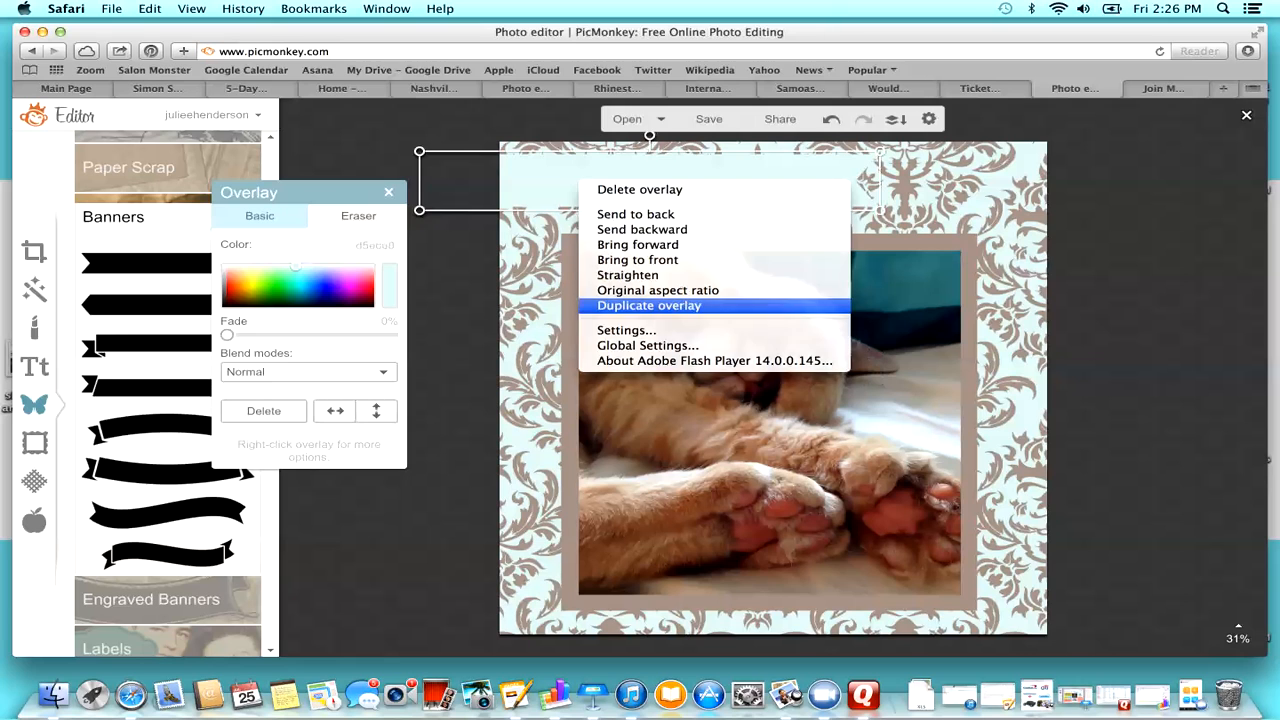
{"action": "left_click", "coordinate": [649, 305]}
{"action": "mouse_move", "coordinate": [657, 187]}
{"action": "left_mouse_down"}
{"action": "mouse_move", "coordinate": [683, 290]}
{"action": "mouse_move", "coordinate": [640, 266]}
{"action": "mouse_move", "coordinate": [655, 186]}
{"action": "left_mouse_up"}
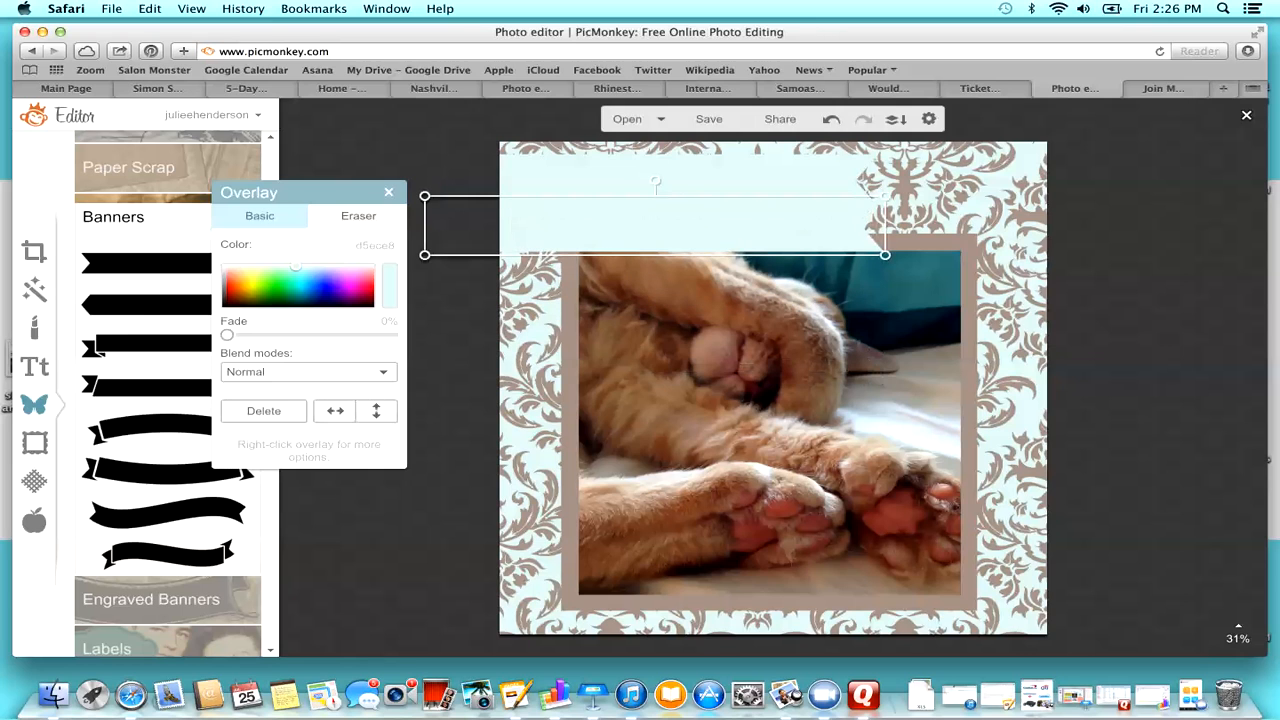
Step: Copy the photo frame's color code 9f8c83 and apply it to the duplicated banner
{"action": "left_click", "coordinate": [926, 243]}
{"action": "left_click", "coordinate": [377, 245]}
{"action": "key", "text": "super+c"}
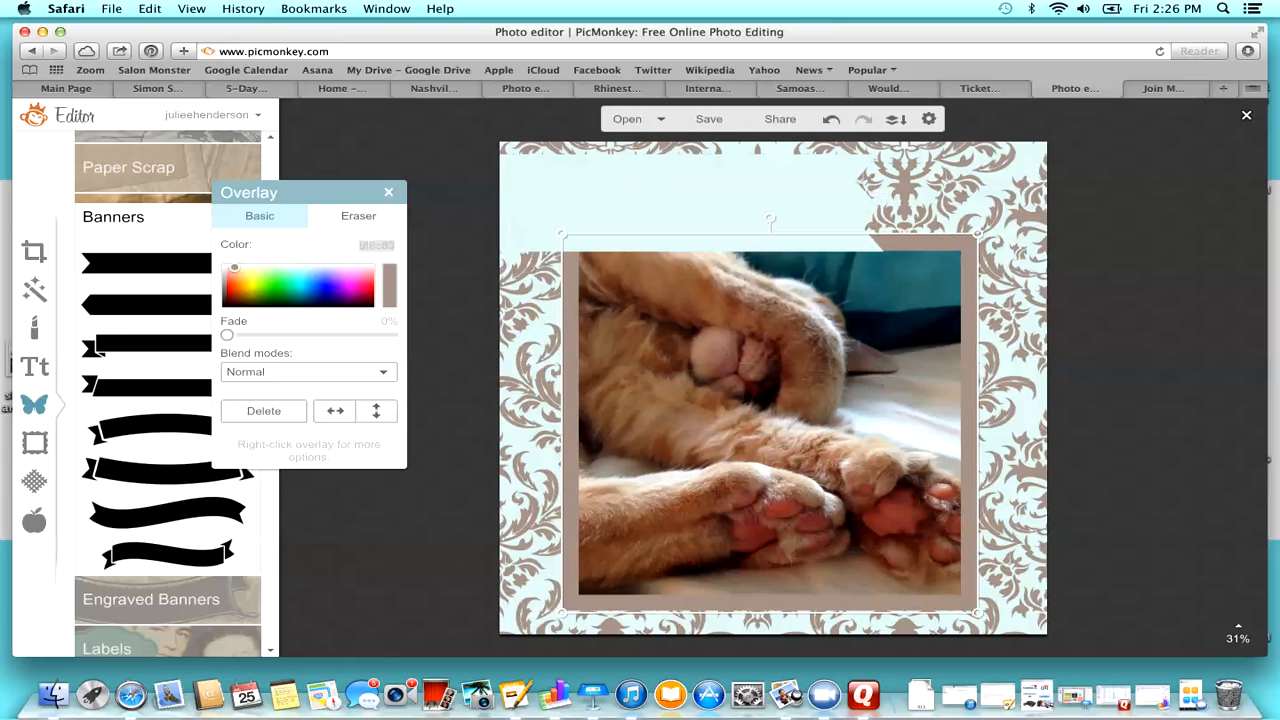
{"action": "left_click", "coordinate": [652, 226]}
{"action": "left_click", "coordinate": [375, 245]}
{"action": "key", "text": "super+v"}
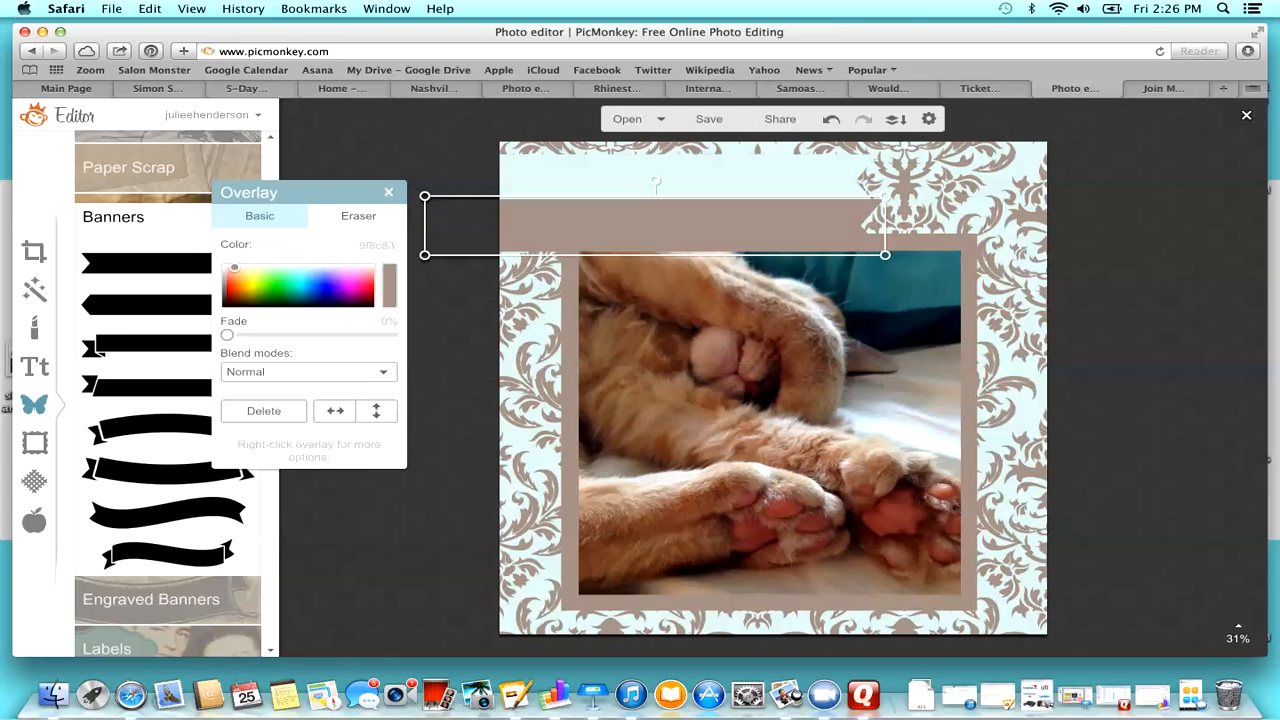
Step: Move the aqua banner down over the photo, then place the brown banner above the photo and enlarge it slightly
{"action": "mouse_move", "coordinate": [652, 226]}
{"action": "left_mouse_down"}
{"action": "mouse_move", "coordinate": [661, 196]}
{"action": "mouse_move", "coordinate": [650, 184]}
{"action": "mouse_move", "coordinate": [645, 215]}
{"action": "left_mouse_up"}
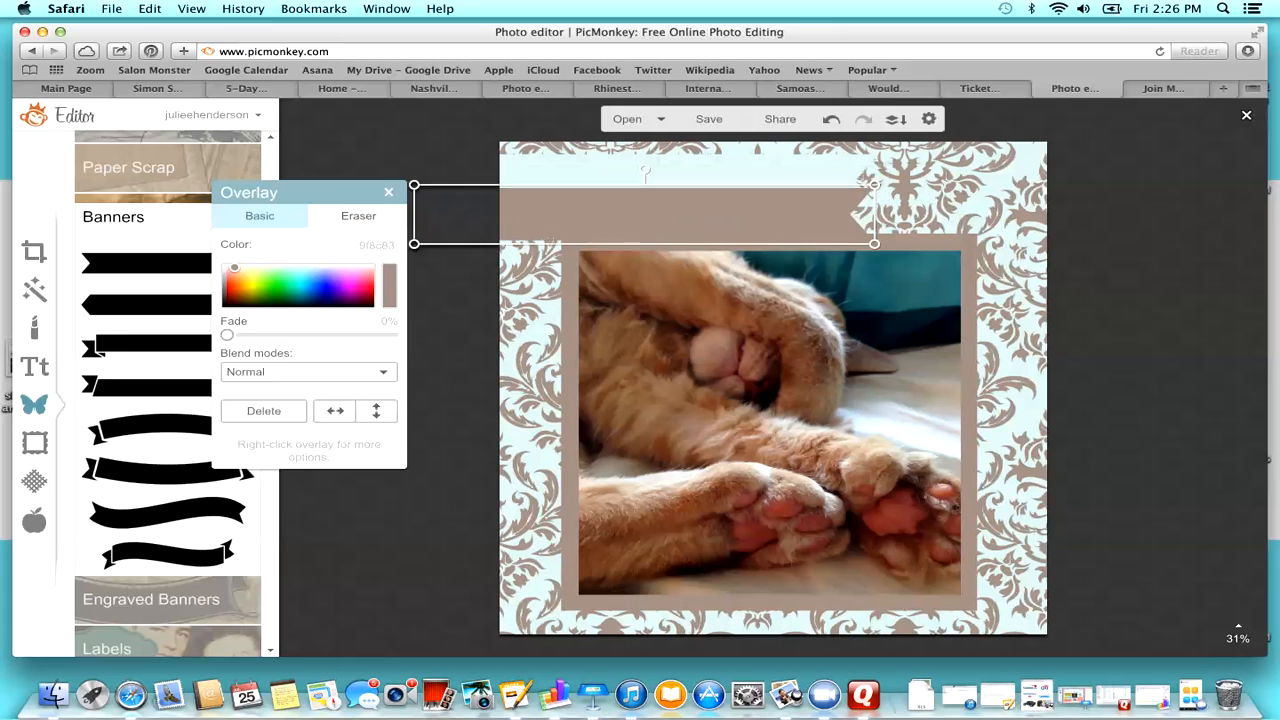
{"action": "left_click_drag", "start_coordinate": [620, 170], "coordinate": [622, 325]}
{"action": "left_click_drag", "start_coordinate": [640, 215], "coordinate": [643, 183]}
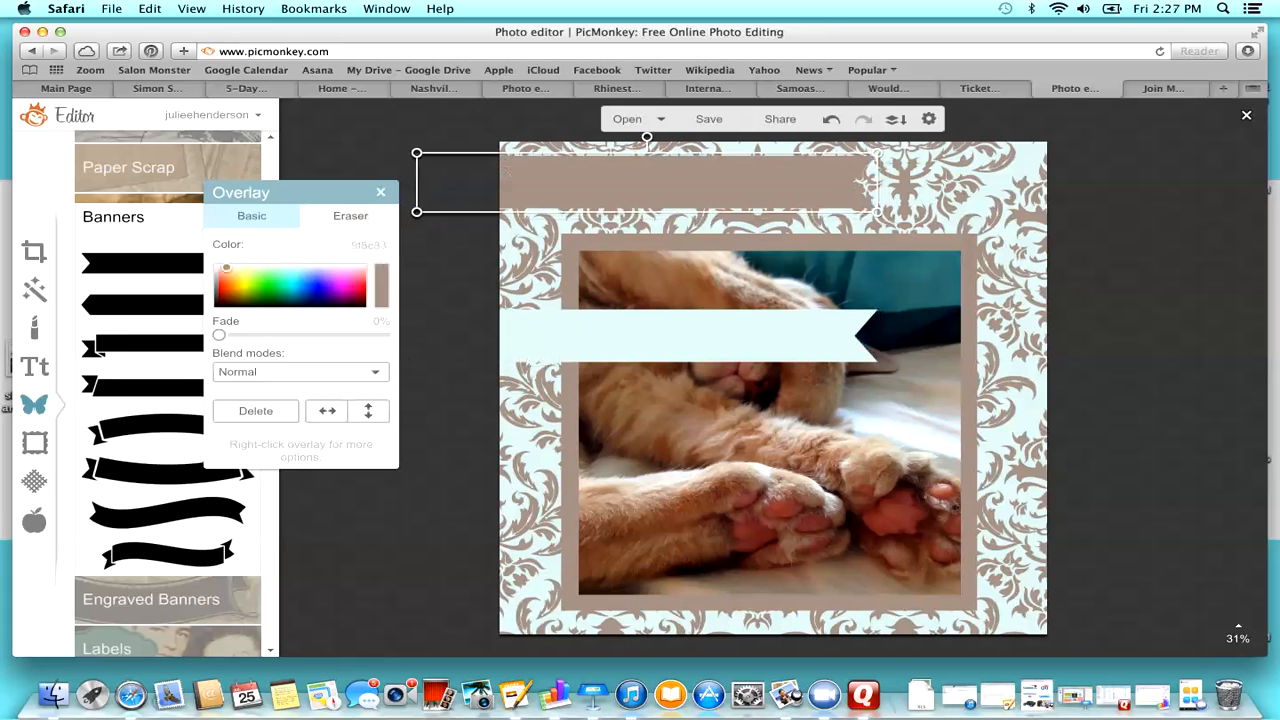
{"action": "left_click_drag", "start_coordinate": [878, 212], "coordinate": [915, 217]}
{"action": "left_click_drag", "start_coordinate": [840, 190], "coordinate": [843, 191]}
Step: Bring the aqua banner to the front and move it onto the brown banner above the photo
{"action": "left_click_drag", "start_coordinate": [680, 335], "coordinate": [676, 235]}
{"action": "right_click", "coordinate": [540, 252]}
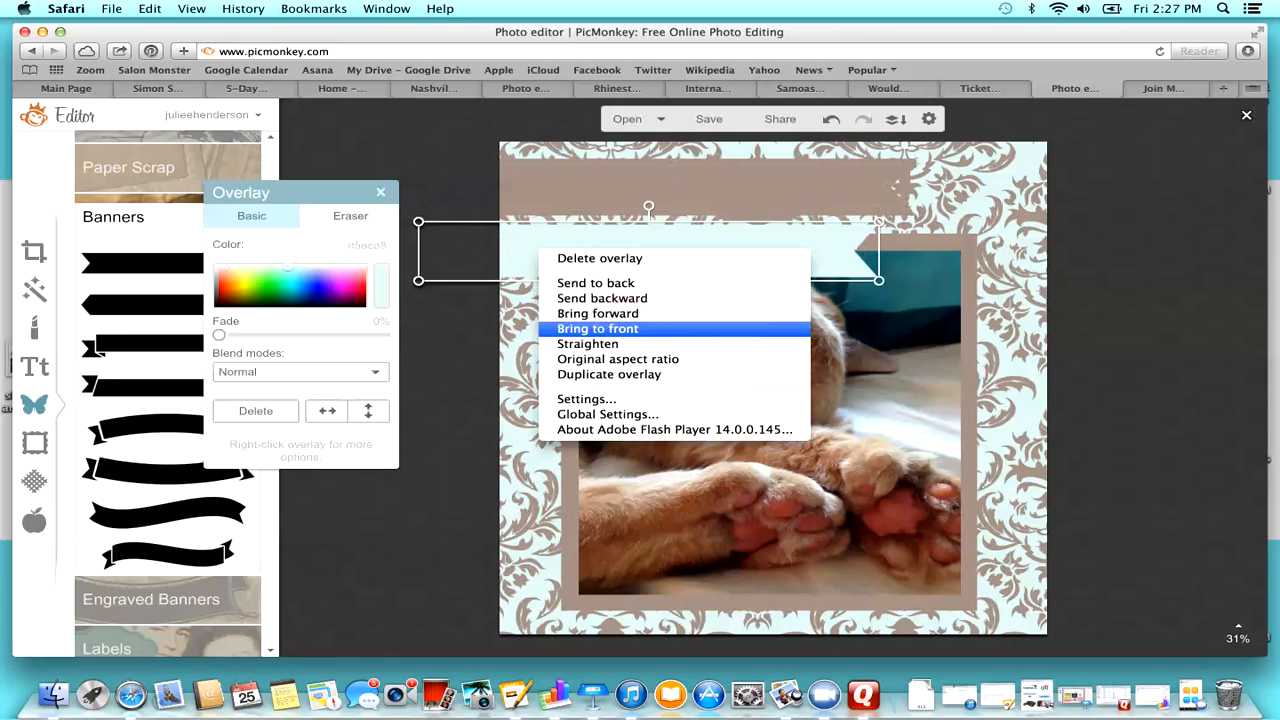
{"action": "left_click", "coordinate": [597, 328]}
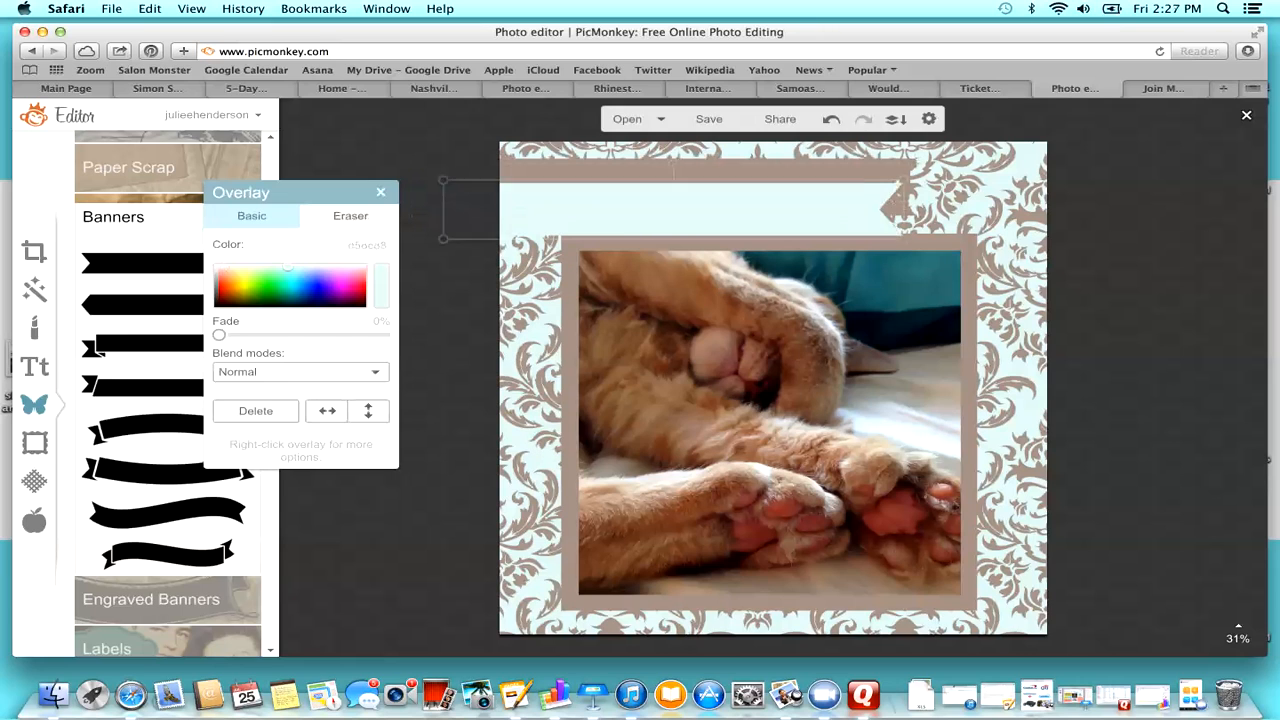
{"action": "left_click_drag", "start_coordinate": [676, 190], "coordinate": [680, 193]}
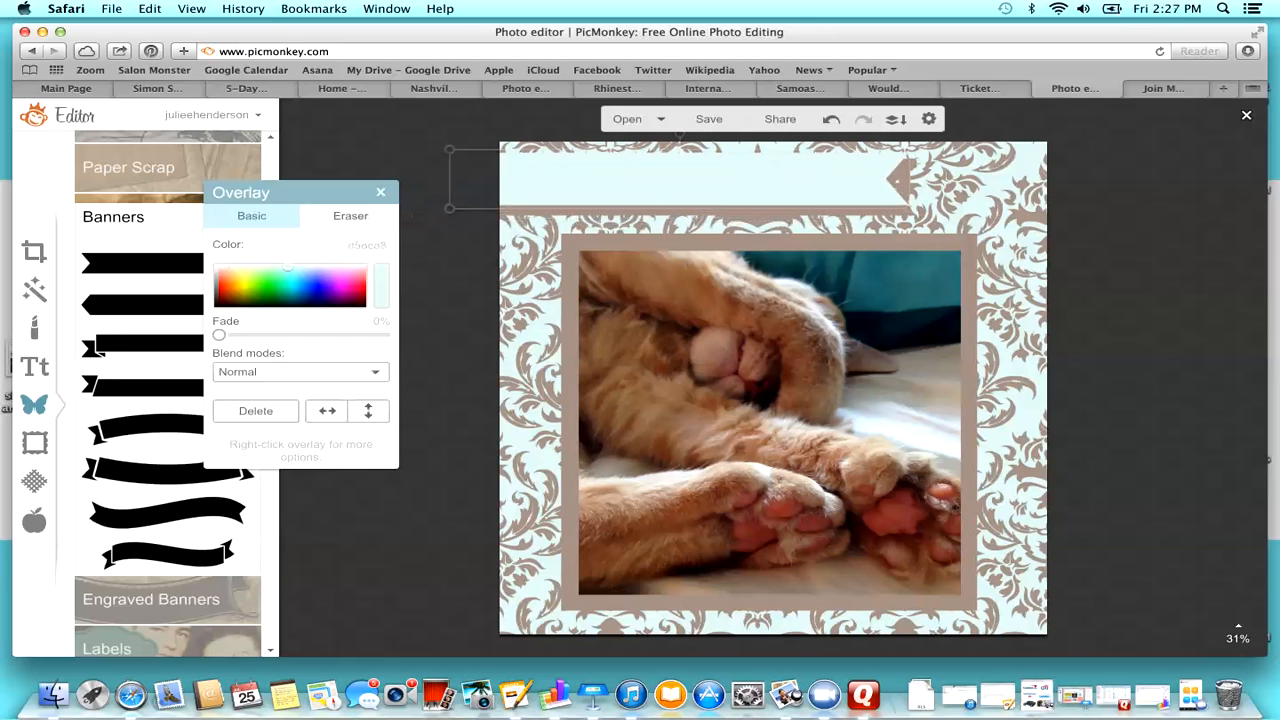
Step: Shift the aqua banner slightly down and left, leaving a brown strip exposed along its upper edge and notched end
{"action": "left_click_drag", "start_coordinate": [672, 151], "coordinate": [663, 250]}
{"action": "left_click_drag", "start_coordinate": [651, 187], "coordinate": [649, 183]}
{"action": "left_click_drag", "start_coordinate": [663, 250], "coordinate": [653, 189]}
{"action": "left_click", "coordinate": [440, 300]}
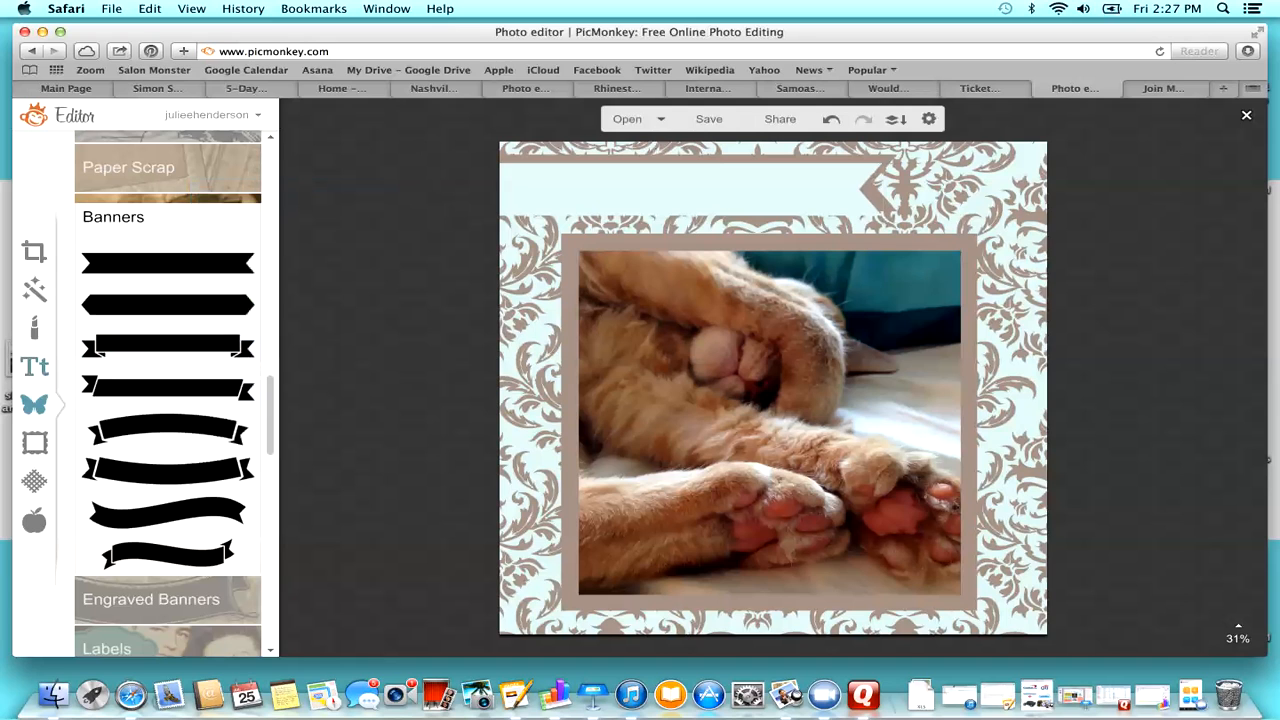
Step: Add a text object reading "Joe Toes" to the graphic
{"action": "left_click", "coordinate": [35, 367]}
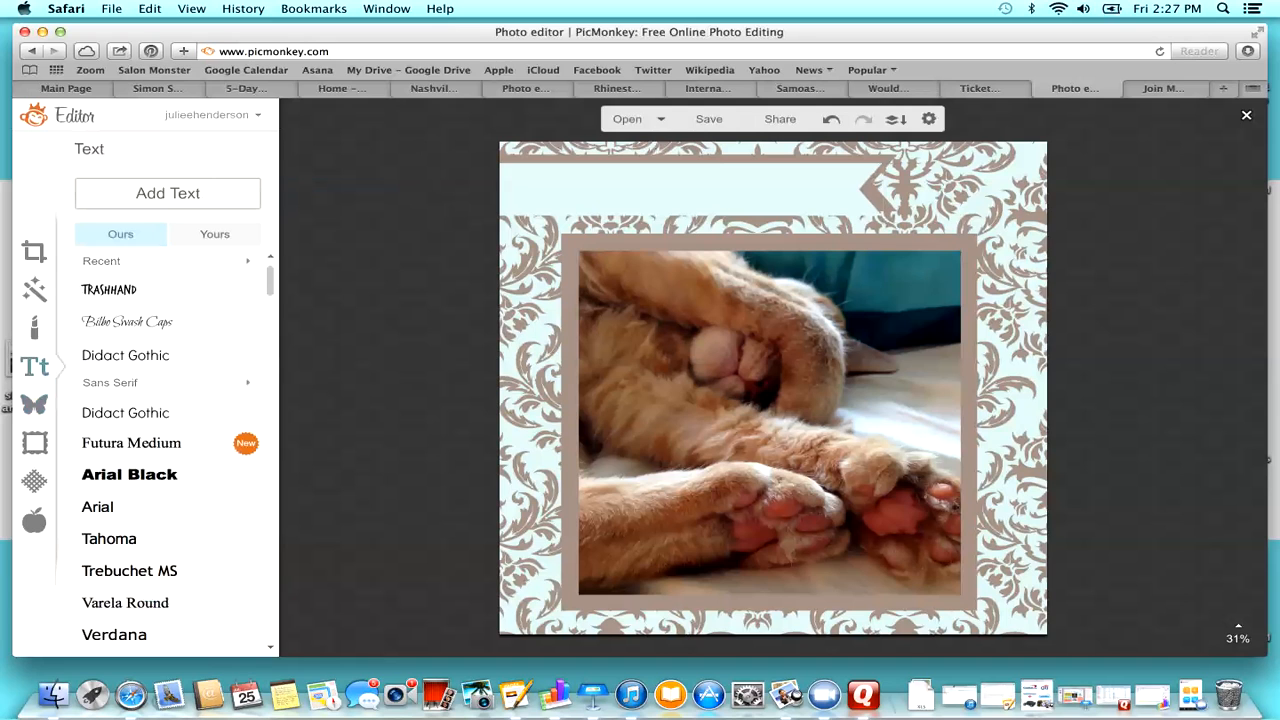
{"action": "left_click", "coordinate": [133, 193]}
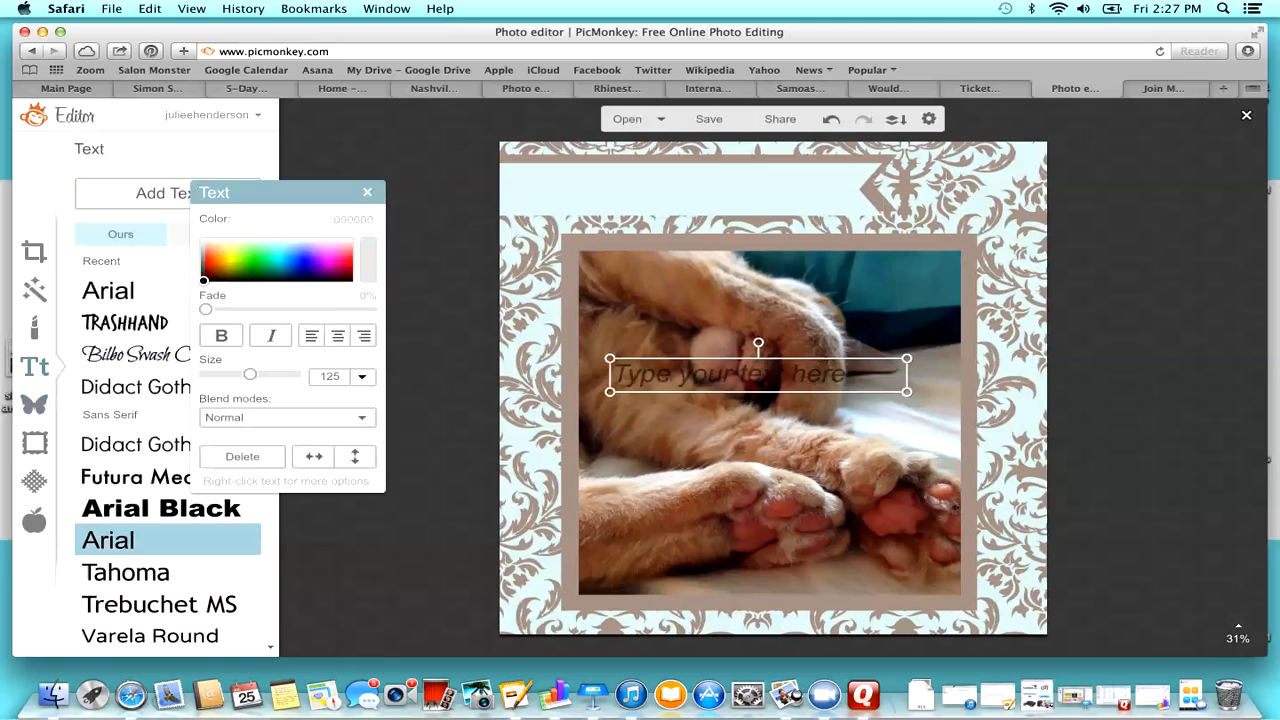
{"action": "type", "text": "Joe"}
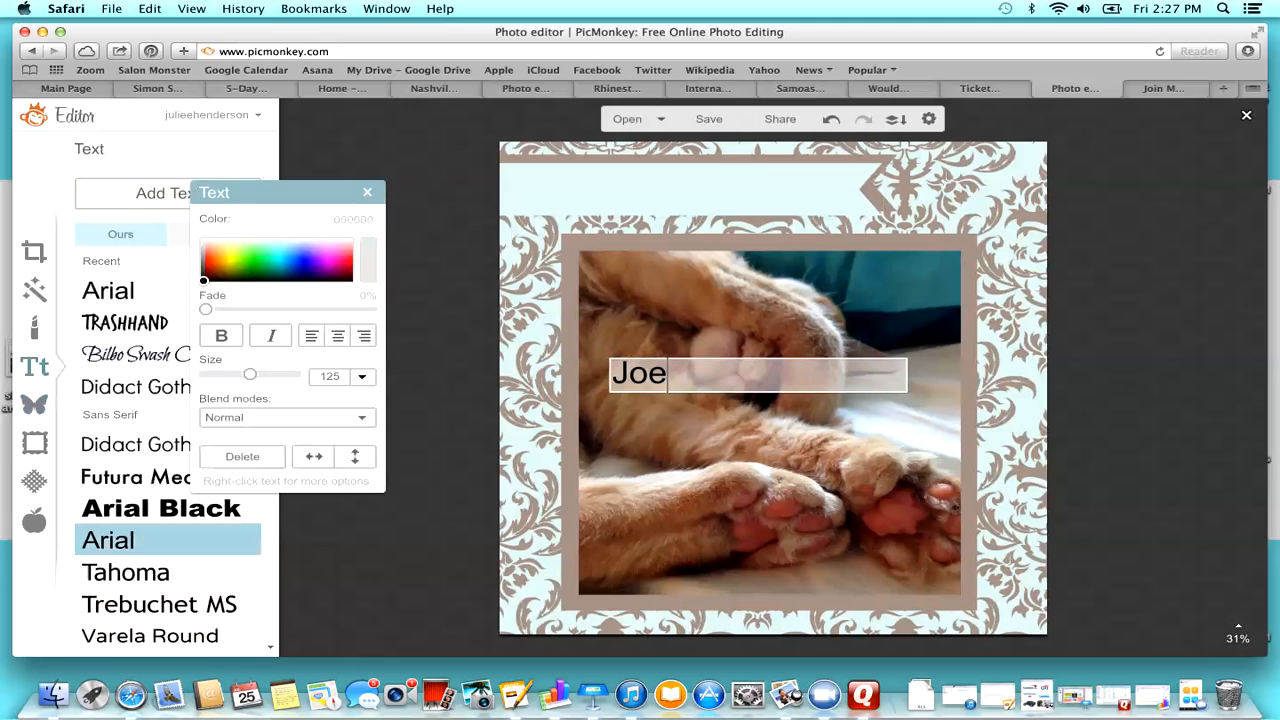
{"action": "type", "text": "y To"}
{"action": "key", "text": "BackSpace"}
{"action": "key", "text": "BackSpace"}
{"action": "key", "text": "BackSpace"}
{"action": "key", "text": "BackSpace"}
{"action": "type", "text": "Toes"}
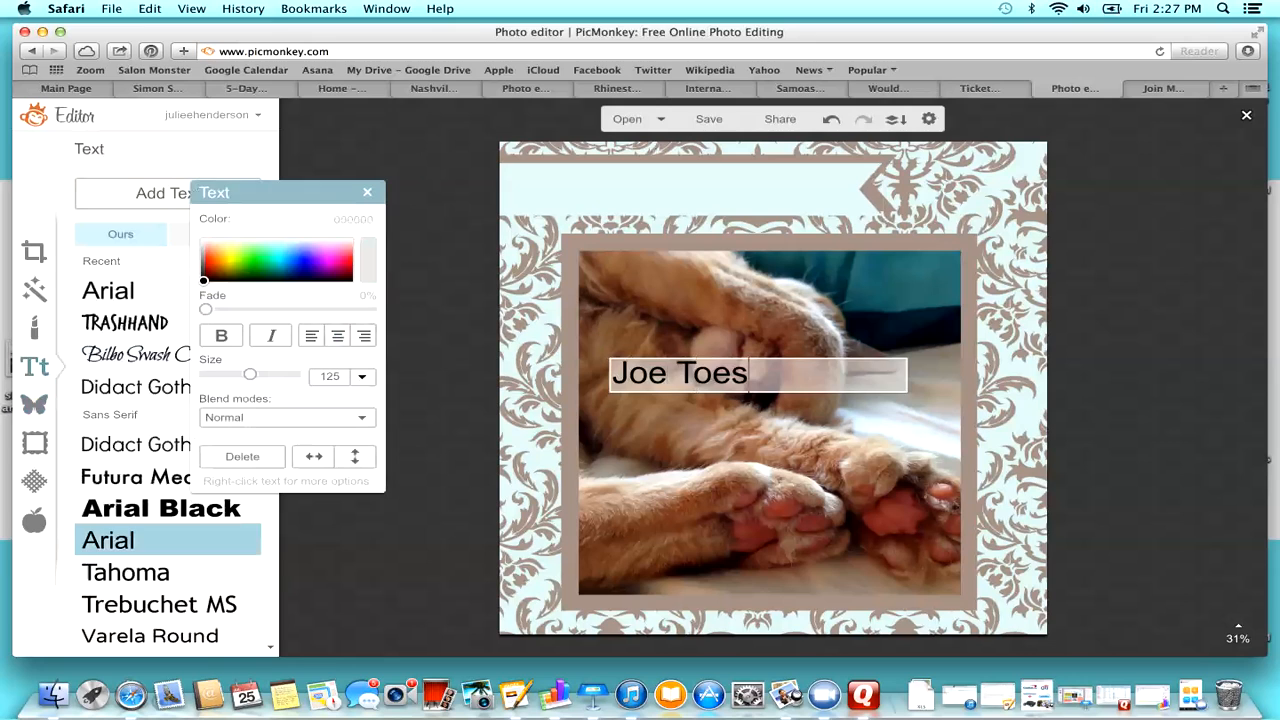
Step: Center the "Joe Toes" text, enlarge it to size 190 and move it onto the aqua banner
{"action": "key", "text": "Escape"}
{"action": "left_click", "coordinate": [338, 335]}
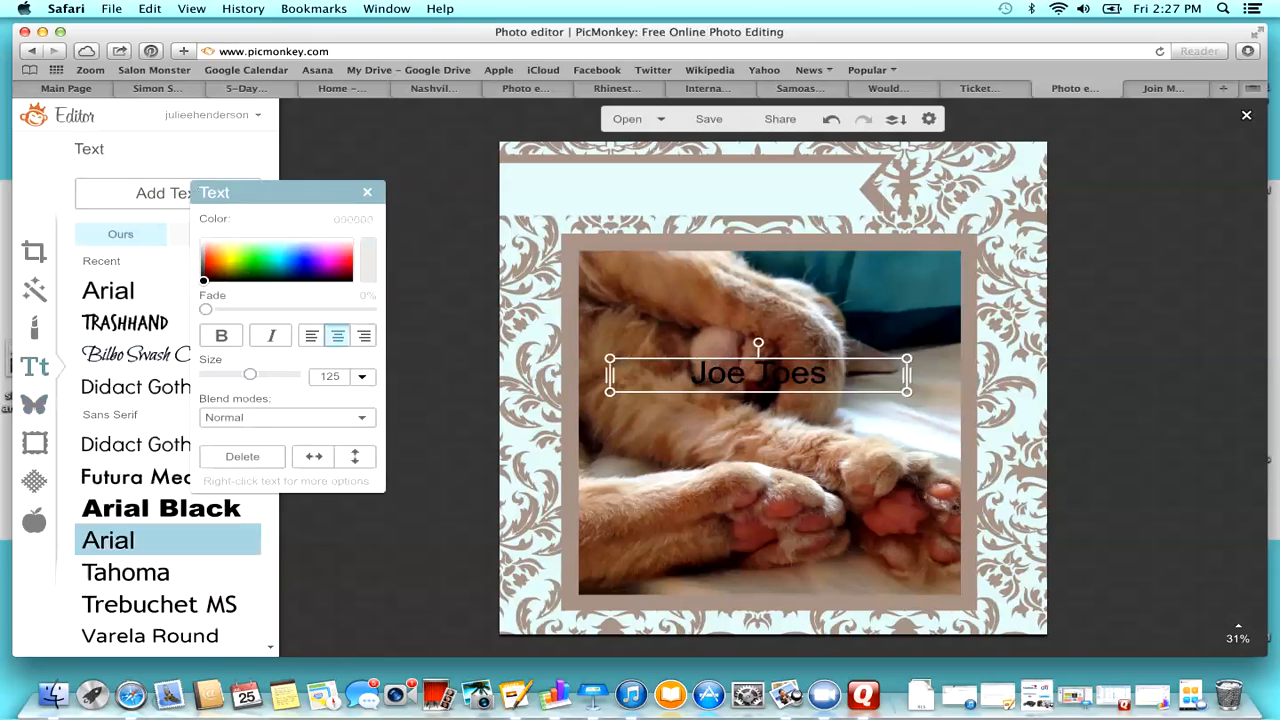
{"action": "left_click_drag", "start_coordinate": [907, 376], "coordinate": [919, 405]}
{"action": "left_click_drag", "start_coordinate": [765, 381], "coordinate": [677, 192]}
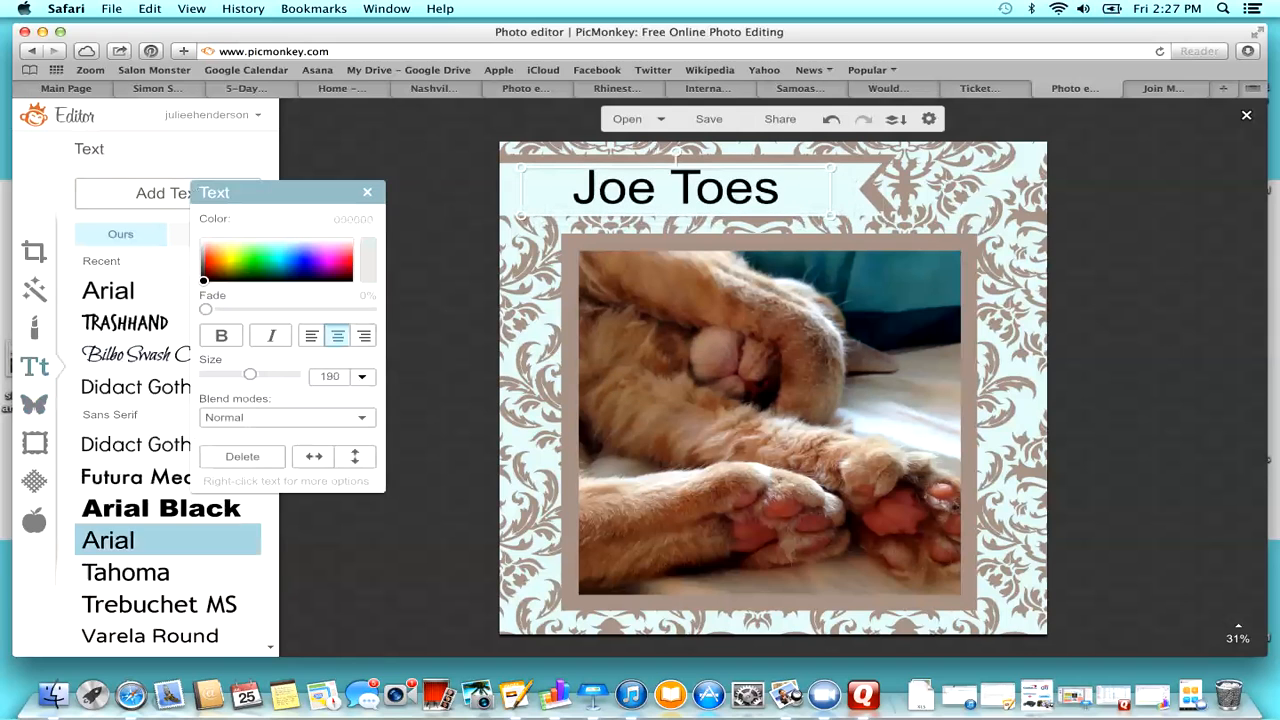
Step: Change the title's font to Trashhand and nudge the aqua banner slightly upward
{"action": "scroll", "coordinate": [168, 450], "scroll_direction": "down", "scroll_amount": 15}
{"action": "scroll", "coordinate": [168, 450], "scroll_direction": "down", "scroll_amount": 4}
{"action": "left_click", "coordinate": [150, 365]}
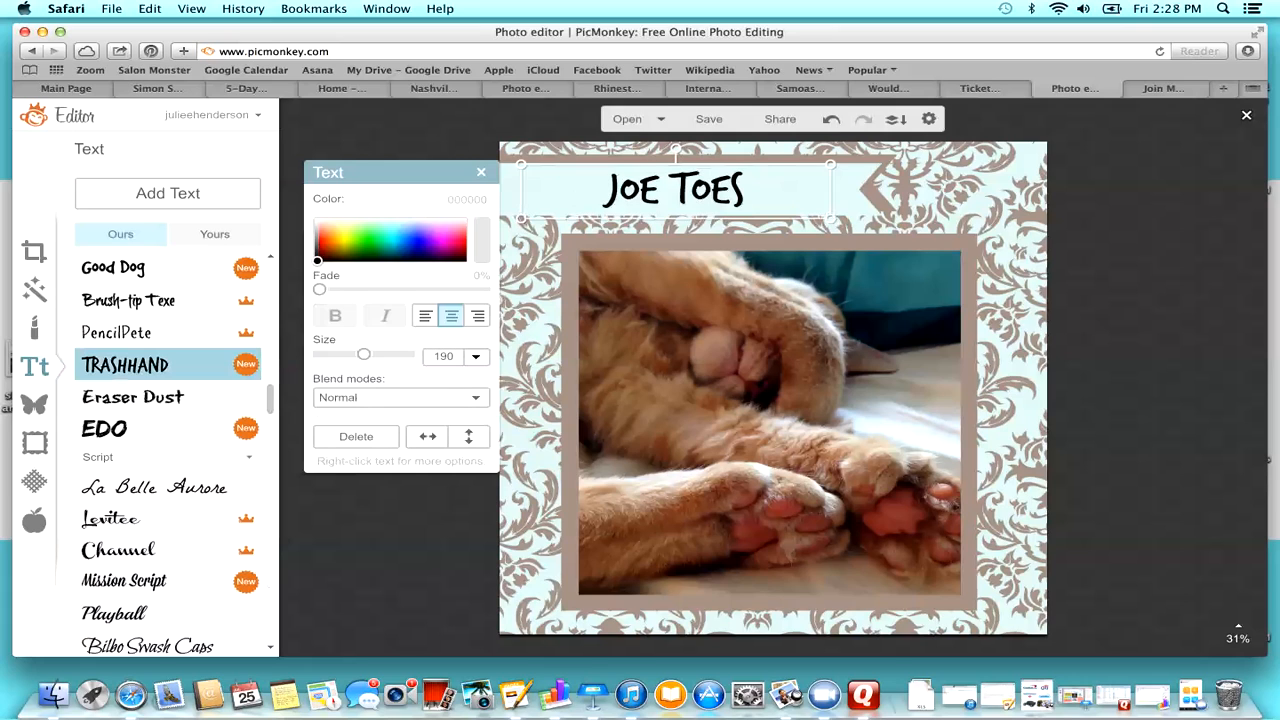
{"action": "left_click", "coordinate": [481, 172]}
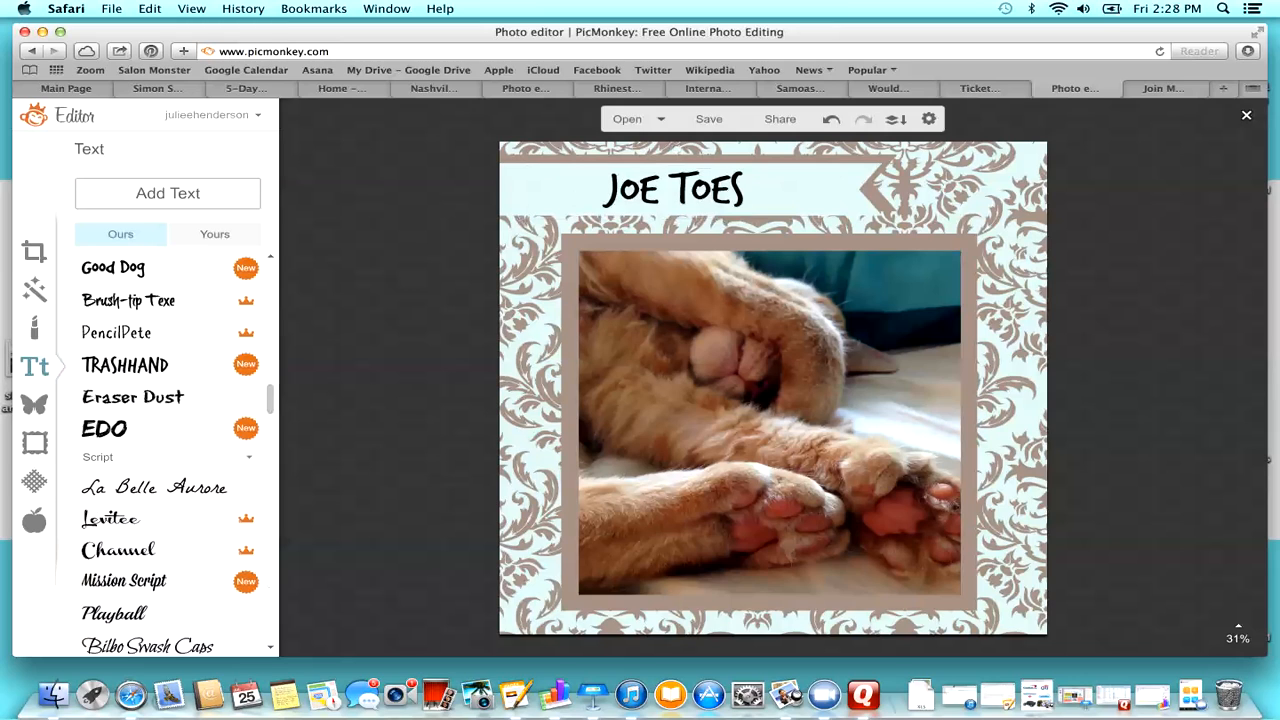
{"action": "mouse_move", "coordinate": [800, 189]}
{"action": "left_mouse_down"}
{"action": "mouse_move", "coordinate": [800, 202]}
{"action": "mouse_move", "coordinate": [801, 185]}
{"action": "left_mouse_up"}
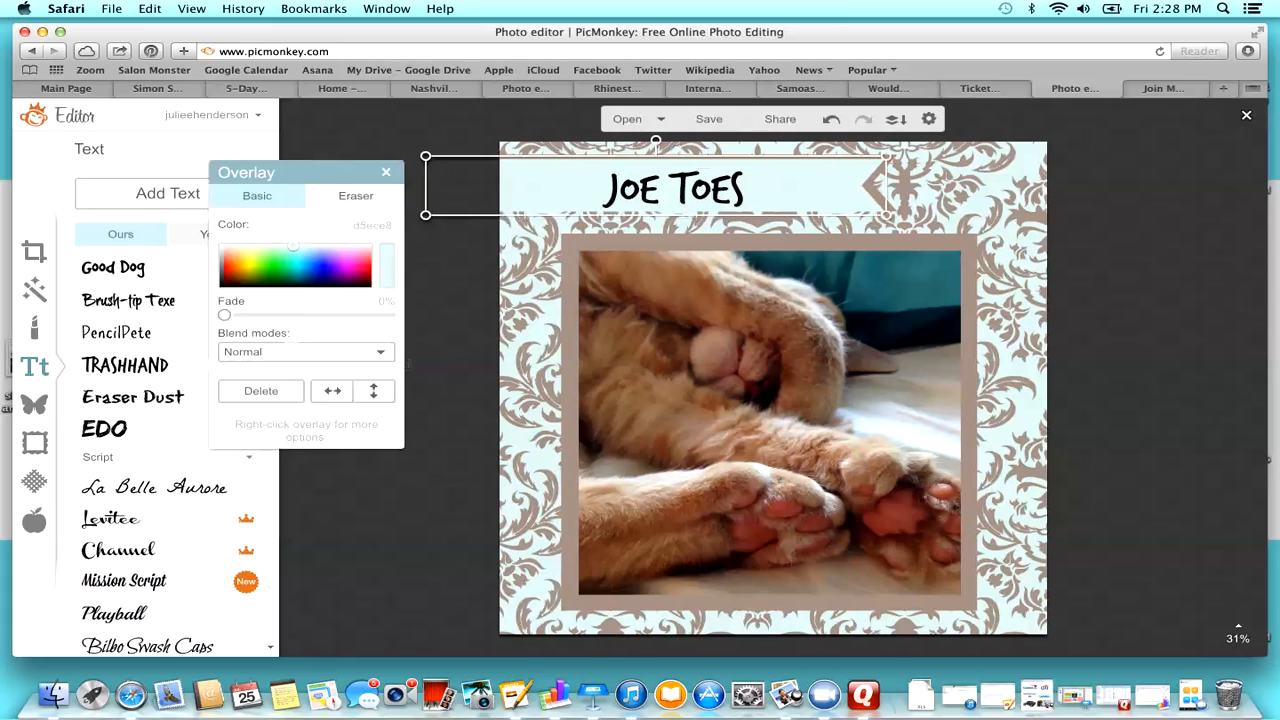
{"action": "left_click", "coordinate": [408, 364]}
Step: Move the title below the banner, duplicate it and place the copy just beneath the original
{"action": "left_click", "coordinate": [706, 190]}
{"action": "left_click_drag", "start_coordinate": [706, 190], "coordinate": [605, 240]}
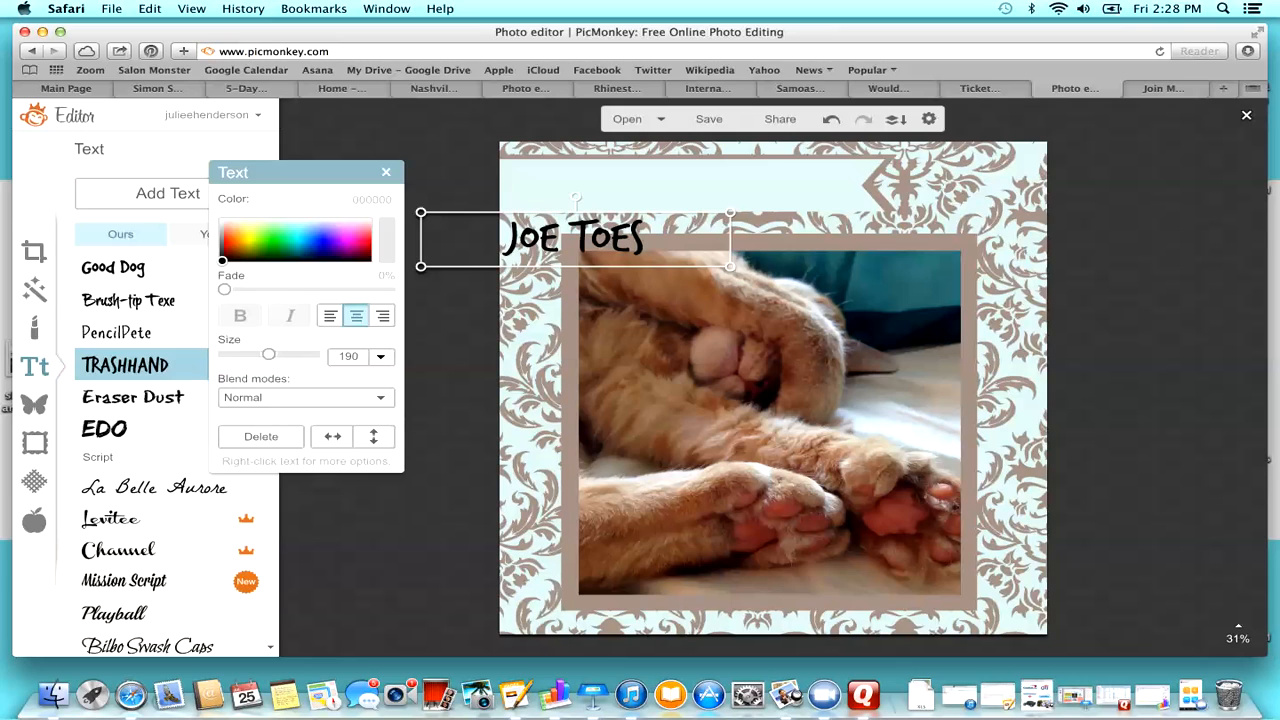
{"action": "right_click", "coordinate": [535, 236]}
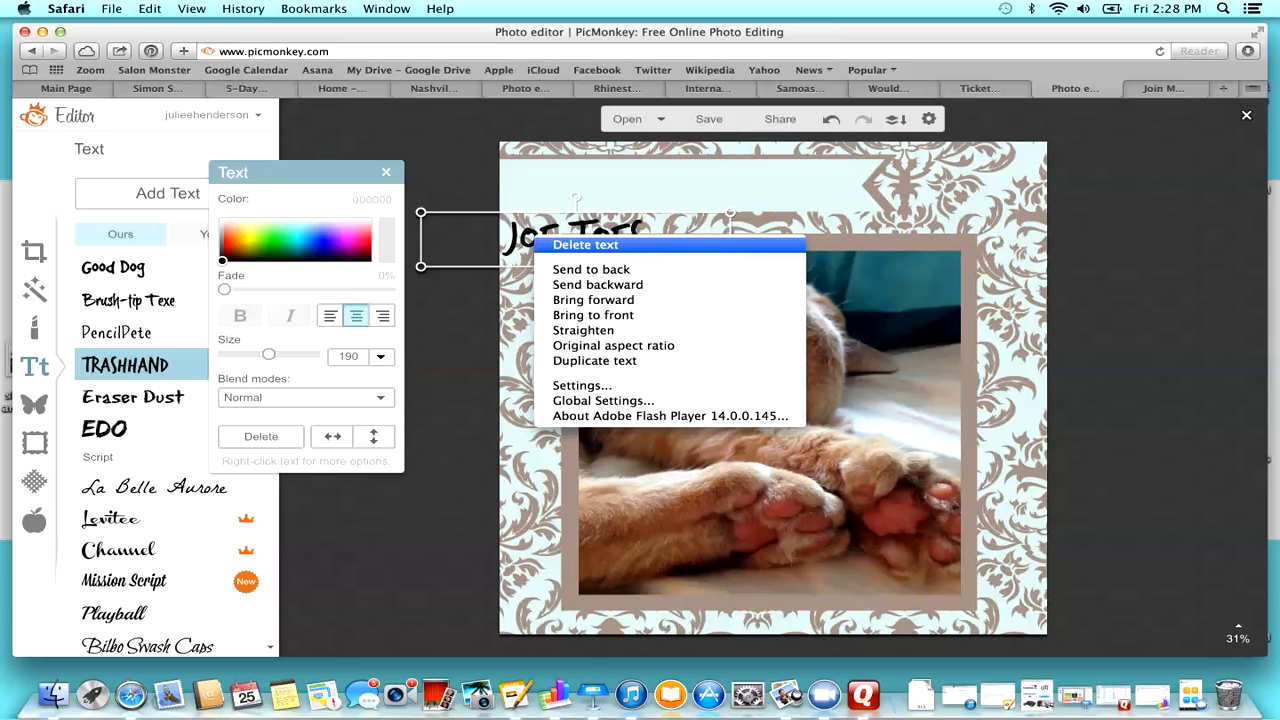
{"action": "left_click", "coordinate": [594, 360]}
{"action": "left_click_drag", "start_coordinate": [575, 238], "coordinate": [578, 283]}
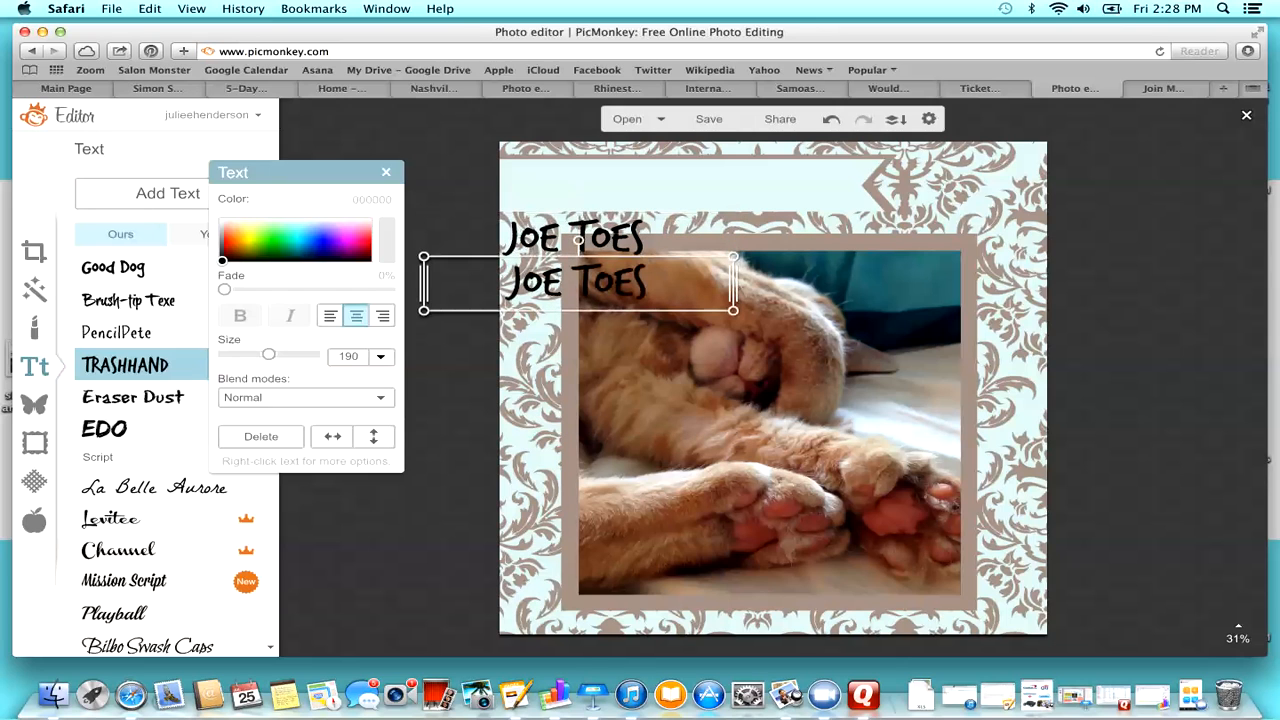
Step: Color the duplicated title white and send it backward one layer
{"action": "left_click", "coordinate": [221, 222]}
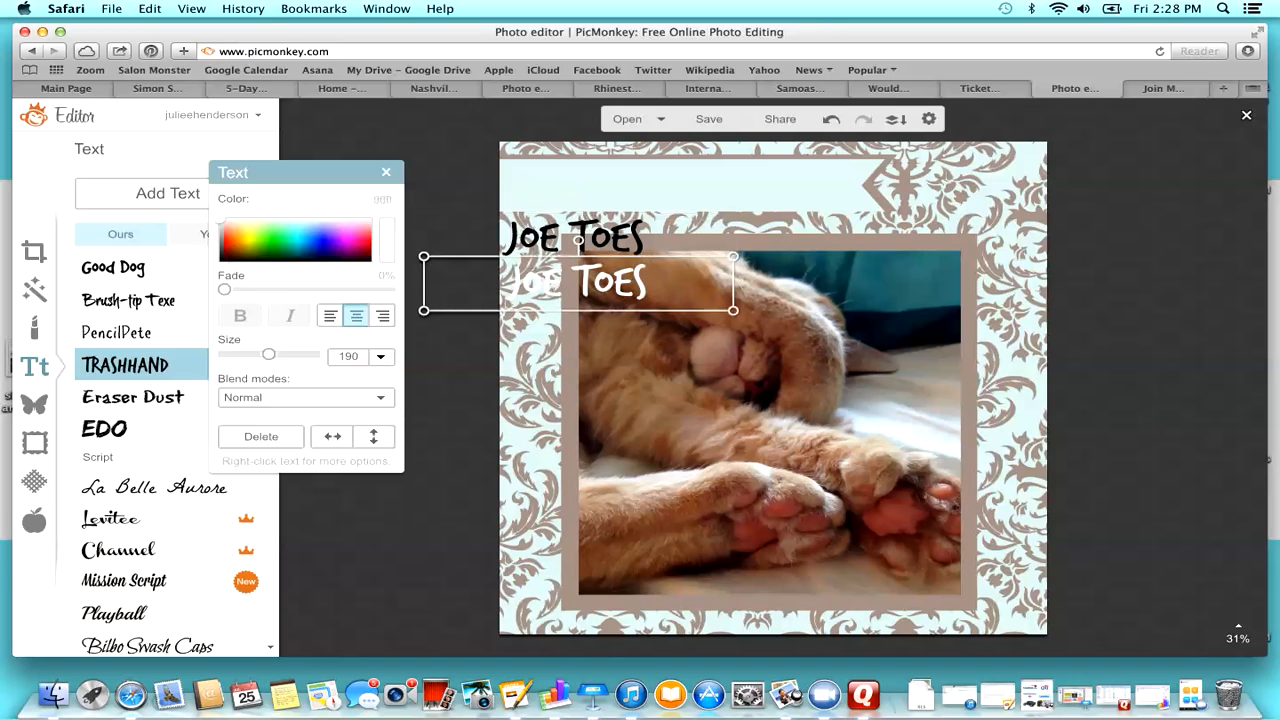
{"action": "left_click", "coordinate": [531, 282]}
{"action": "left_click", "coordinate": [531, 282]}
{"action": "right_click", "coordinate": [531, 282]}
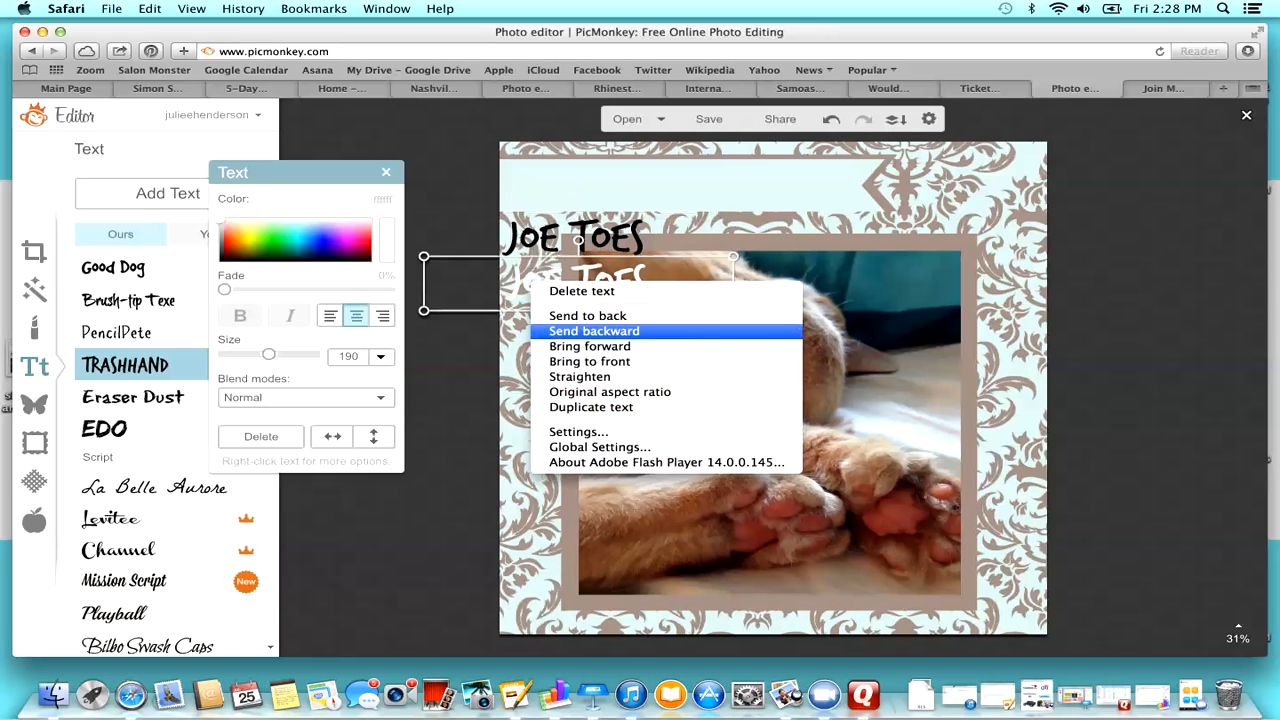
{"action": "left_click", "coordinate": [594, 331]}
Step: Move the black title and its white copy together onto the banner, then nudge the aqua banner slightly down
{"action": "left_click_drag", "start_coordinate": [604, 238], "coordinate": [712, 187]}
{"action": "left_click", "coordinate": [618, 283]}
{"action": "left_click_drag", "start_coordinate": [618, 283], "coordinate": [719, 186]}
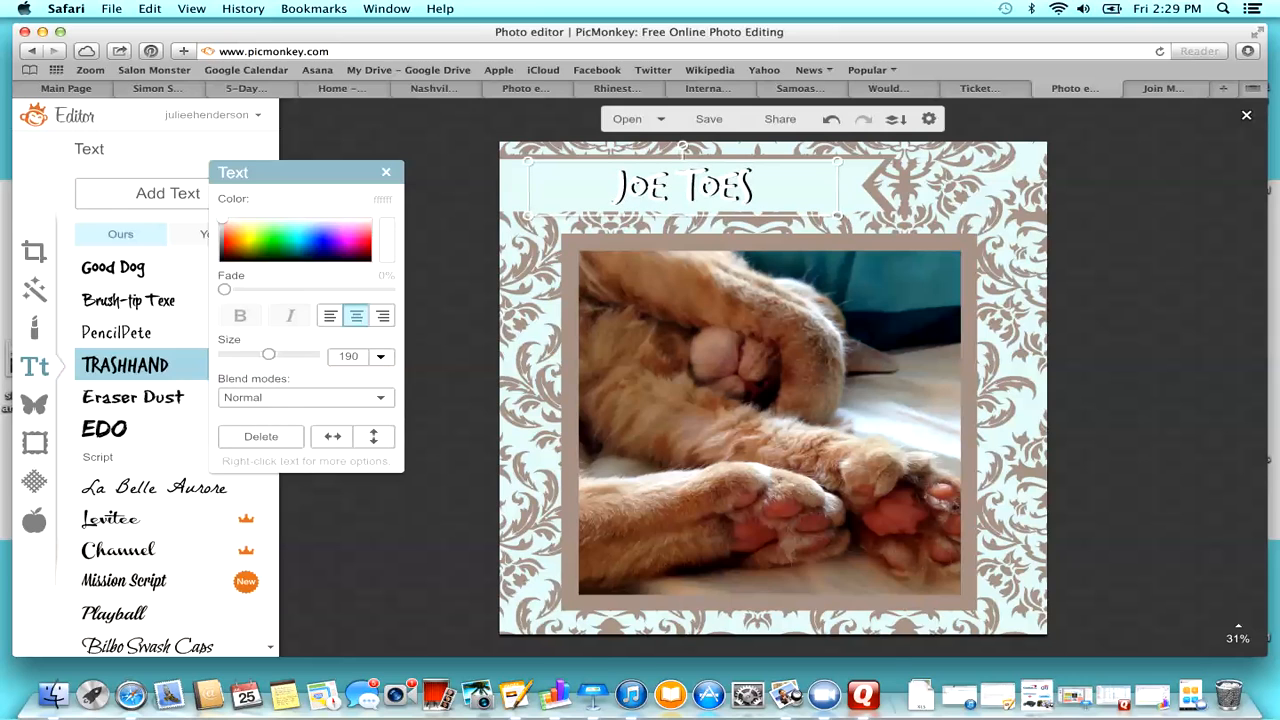
{"action": "key", "text": "Delete"}
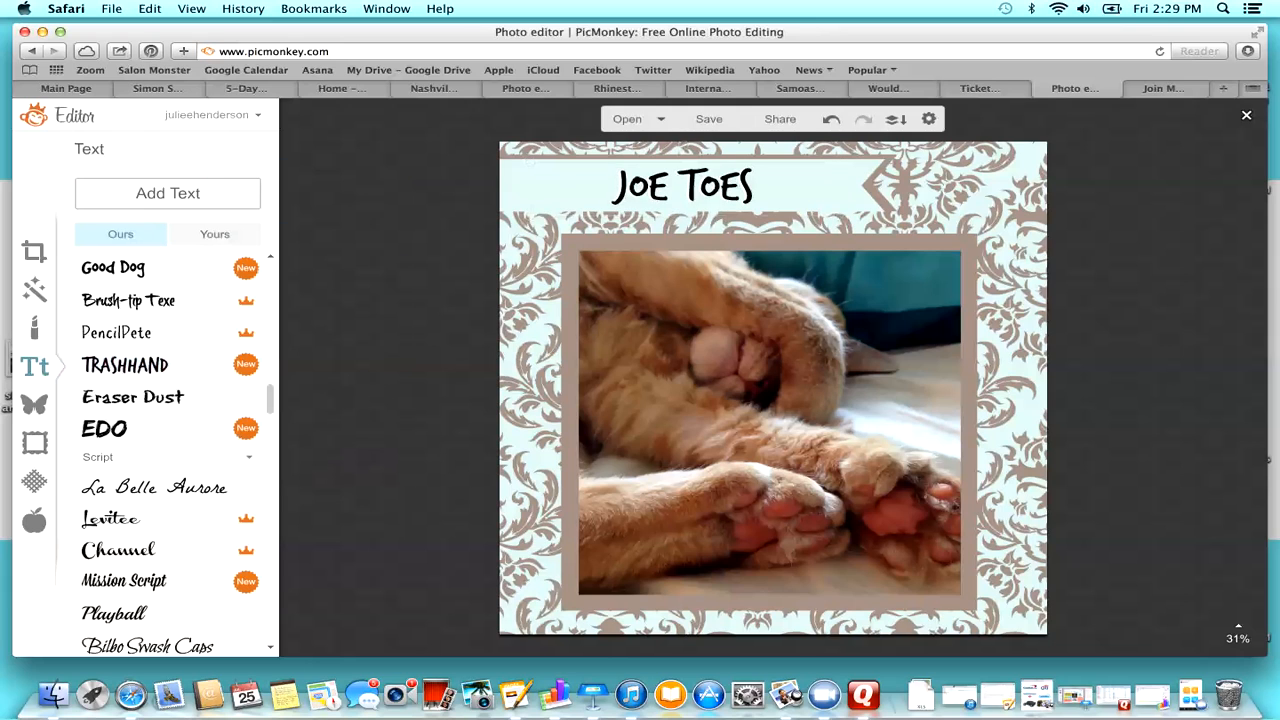
{"action": "mouse_move", "coordinate": [800, 188]}
{"action": "left_mouse_down"}
{"action": "mouse_move", "coordinate": [790, 268]}
{"action": "mouse_move", "coordinate": [812, 210]}
{"action": "mouse_move", "coordinate": [803, 190]}
{"action": "left_mouse_up"}
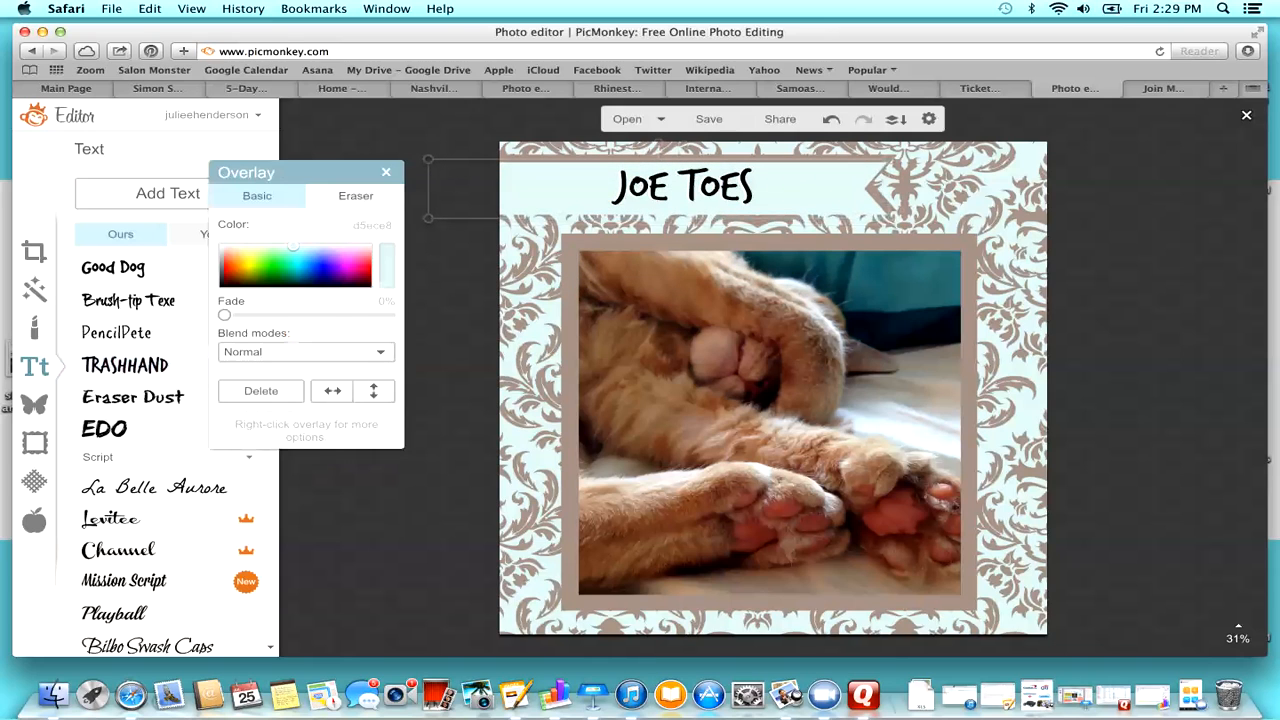
{"action": "left_click", "coordinate": [1110, 220]}
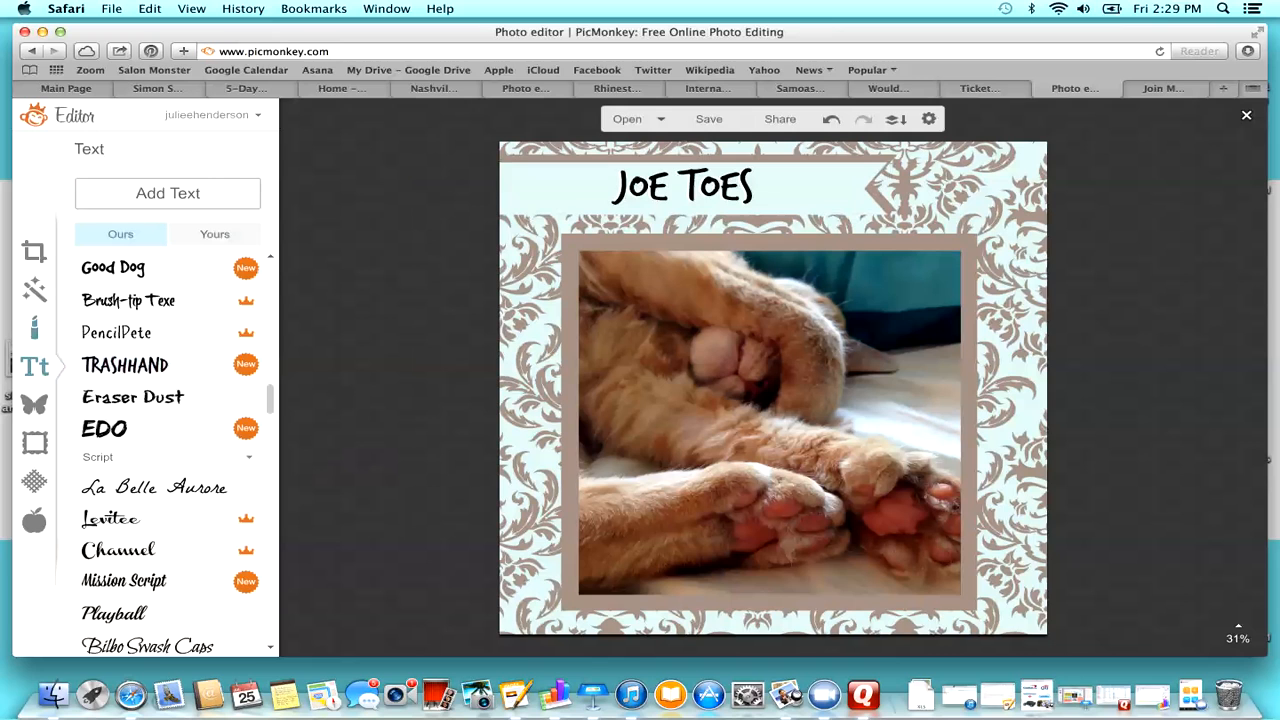
{"action": "left_click", "coordinate": [34, 403]}
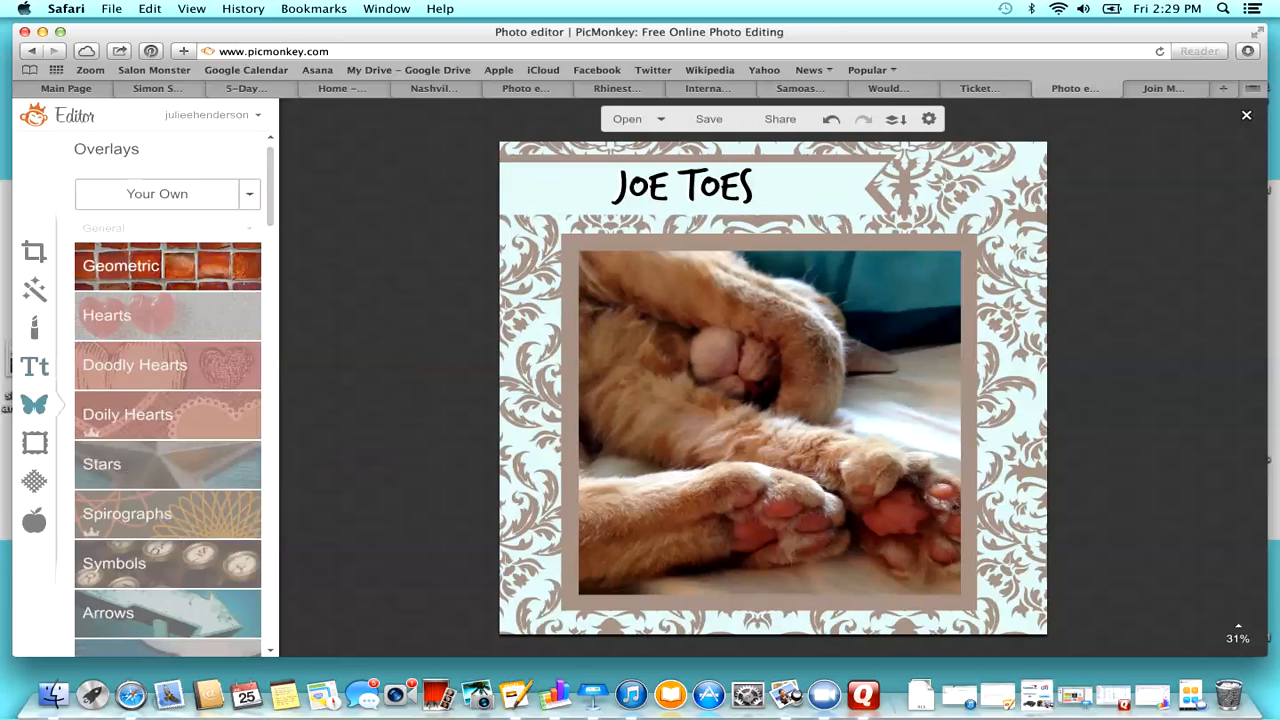
{"action": "left_click", "coordinate": [121, 267]}
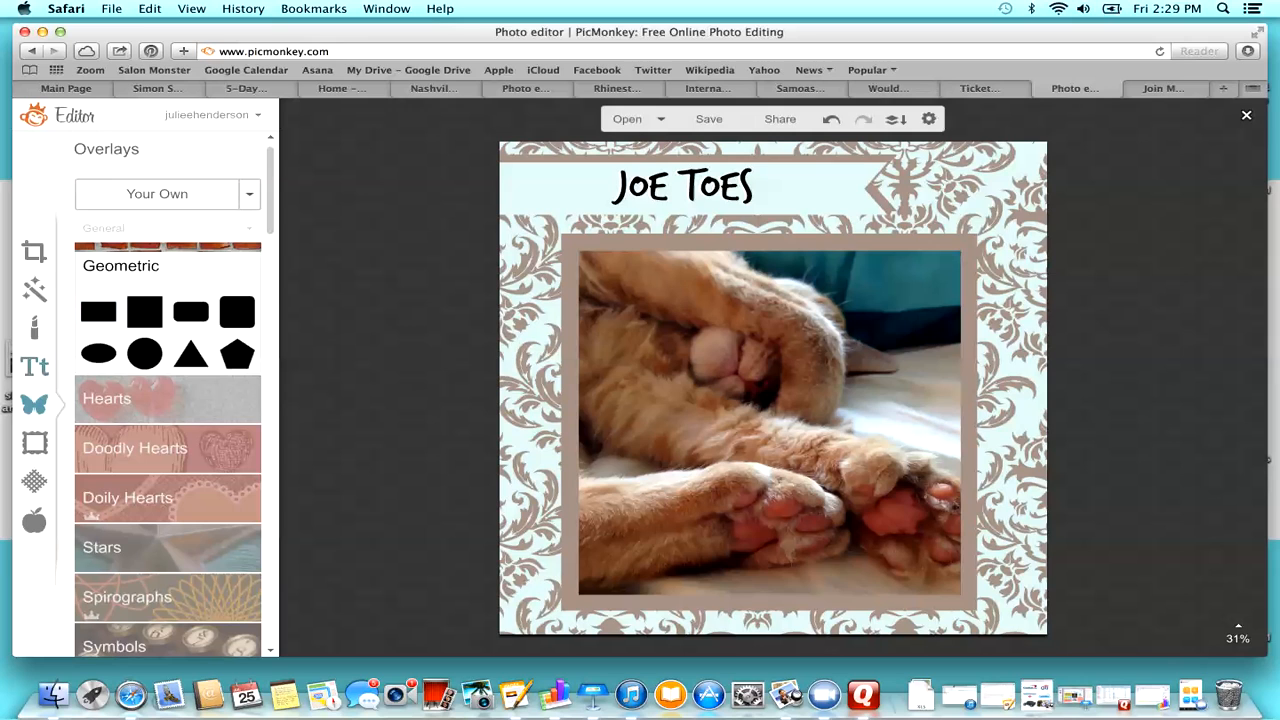
Step: Add a text object listing four first names, each on its own line
{"action": "left_click", "coordinate": [34, 366]}
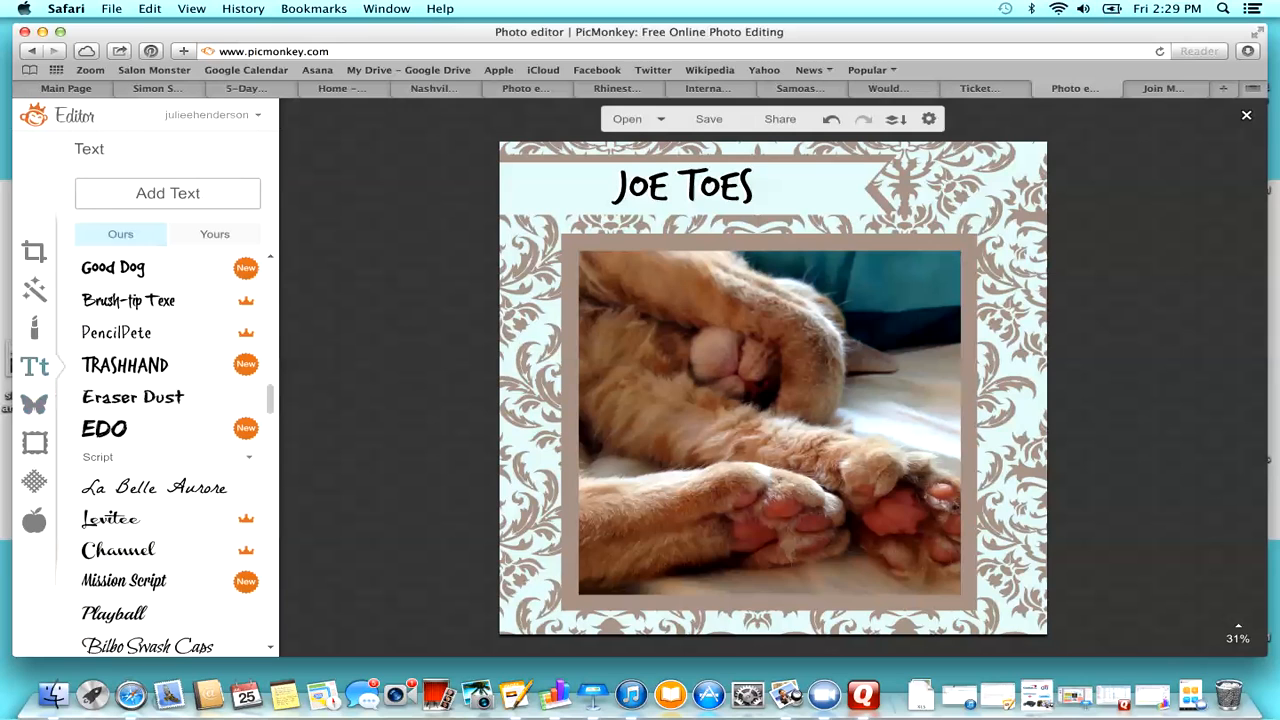
{"action": "left_click", "coordinate": [168, 193]}
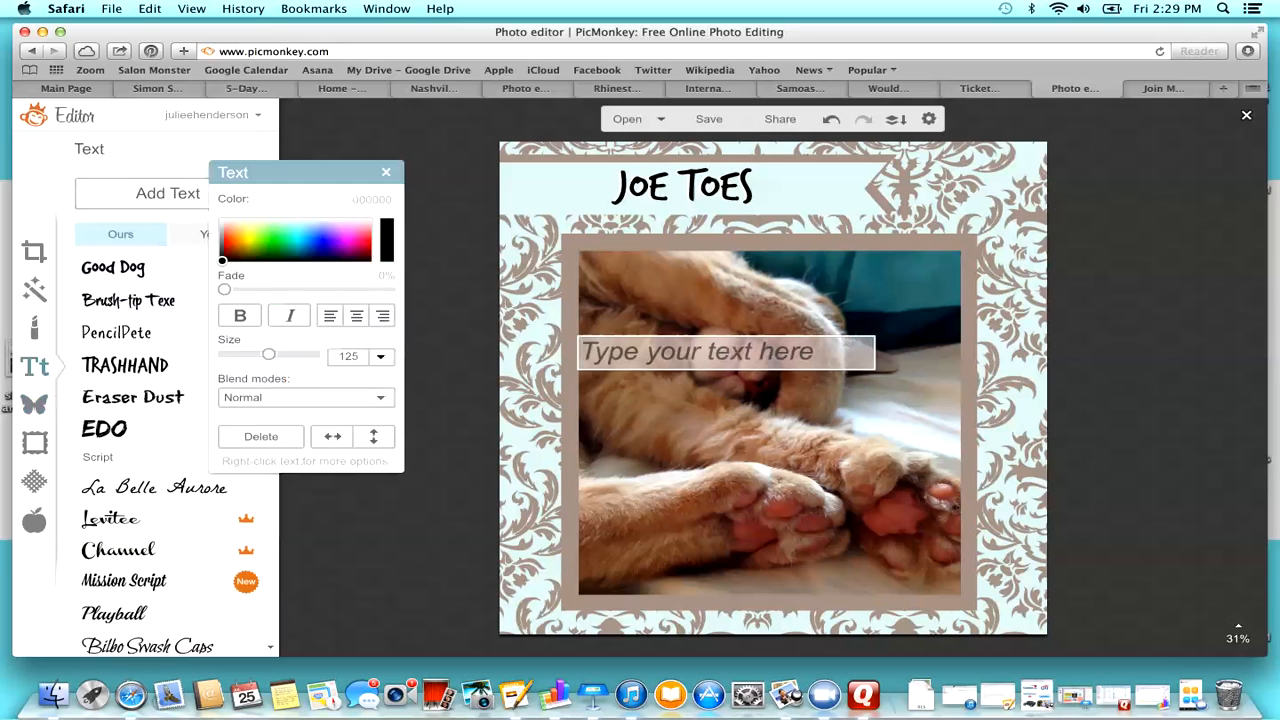
{"action": "type", "text": "Andrea"}
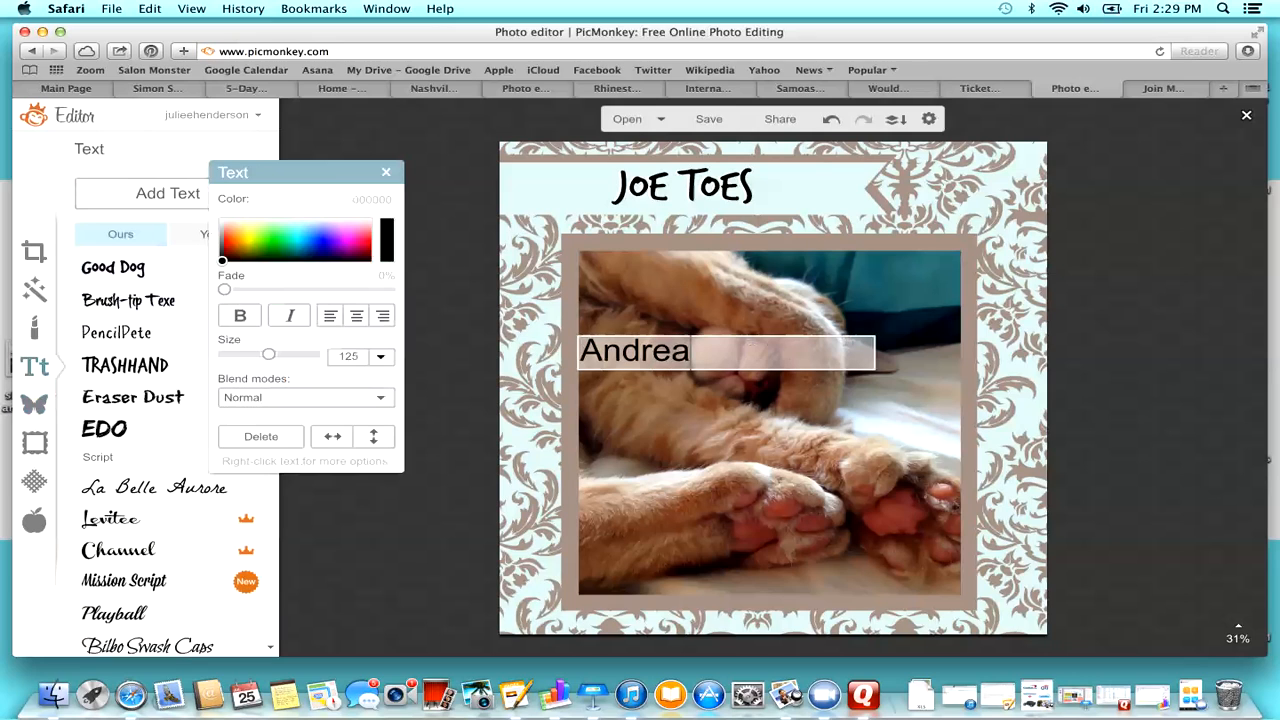
{"action": "key", "text": "Return"}
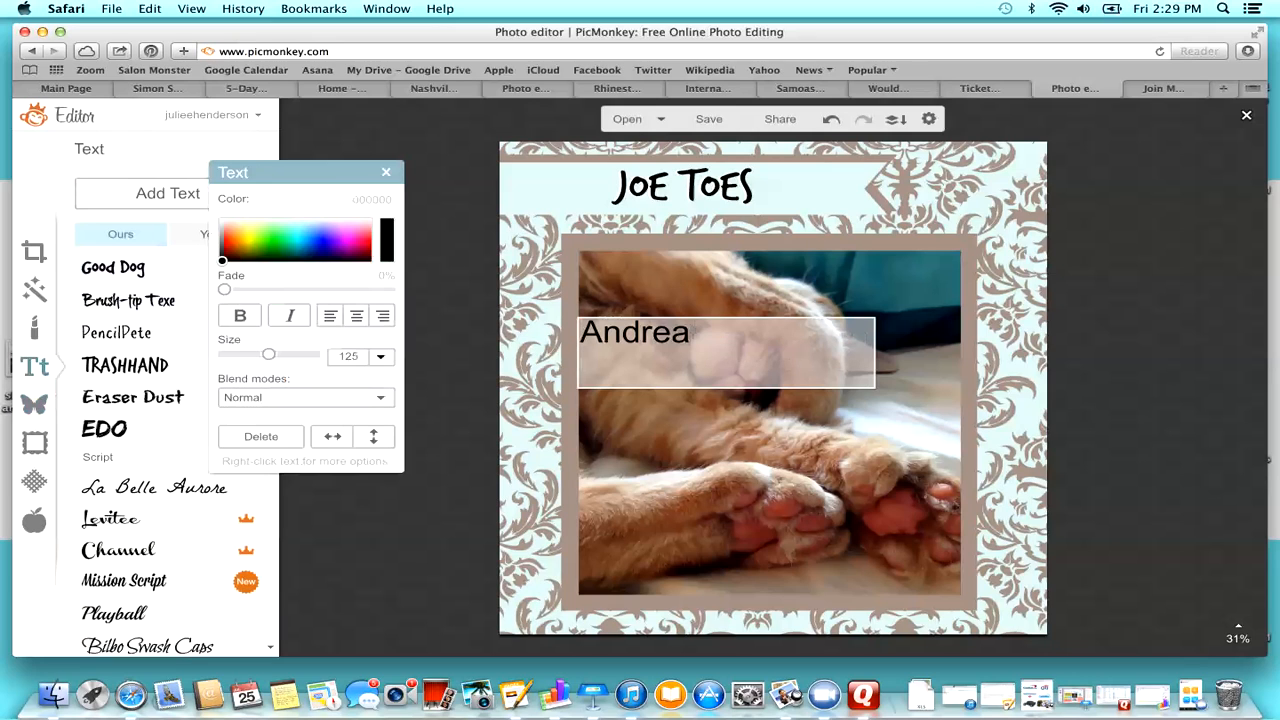
{"action": "type", "text": "Angel "}
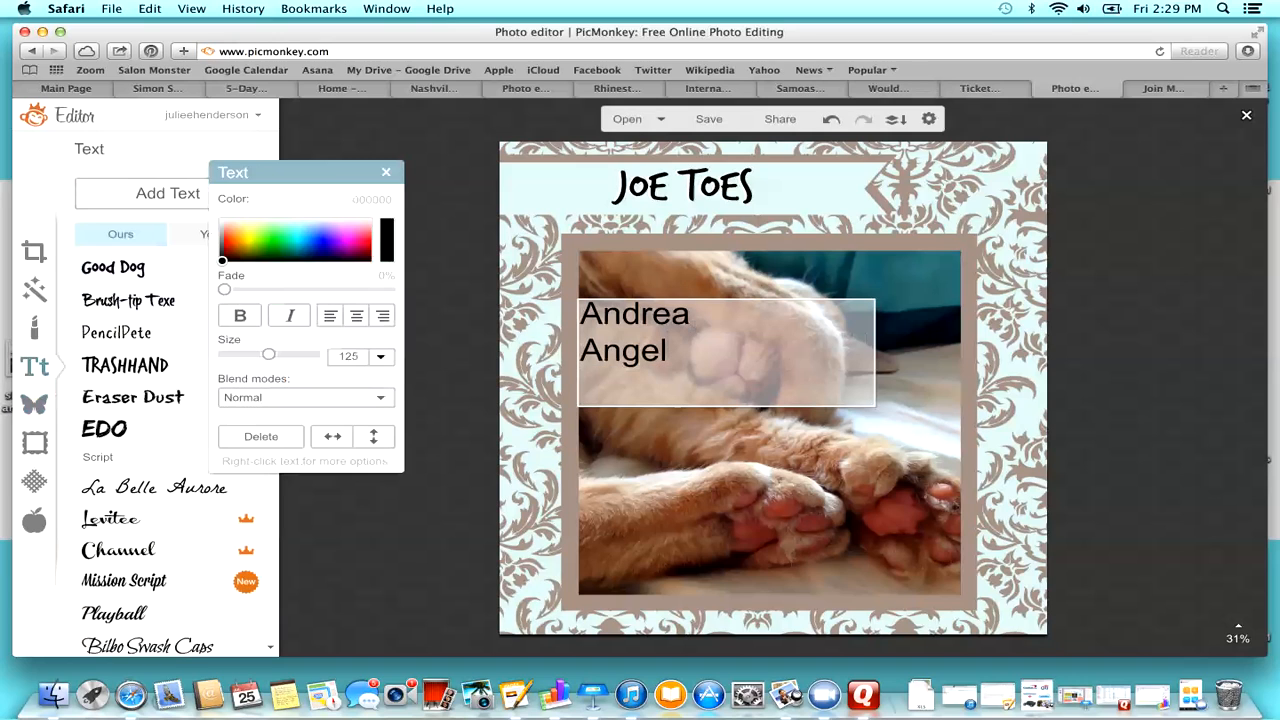
{"action": "type", "text": "Melanie "}
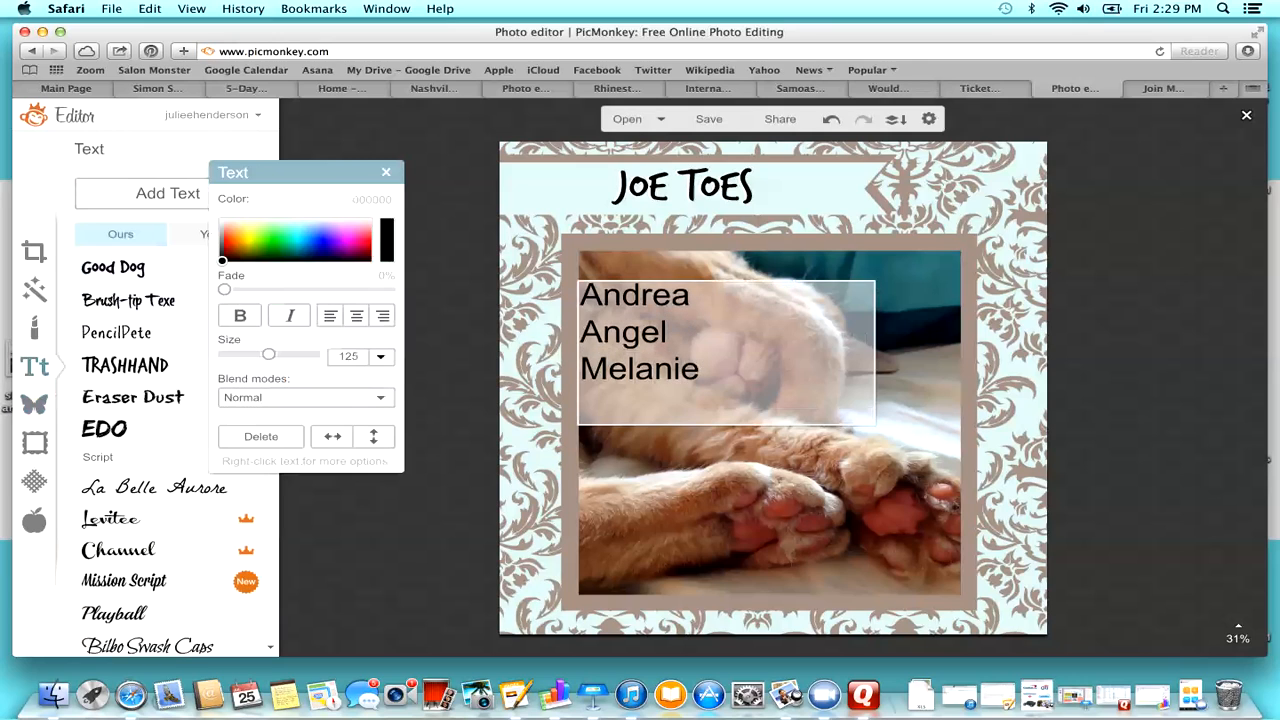
{"action": "type", "text": "Jesika"}
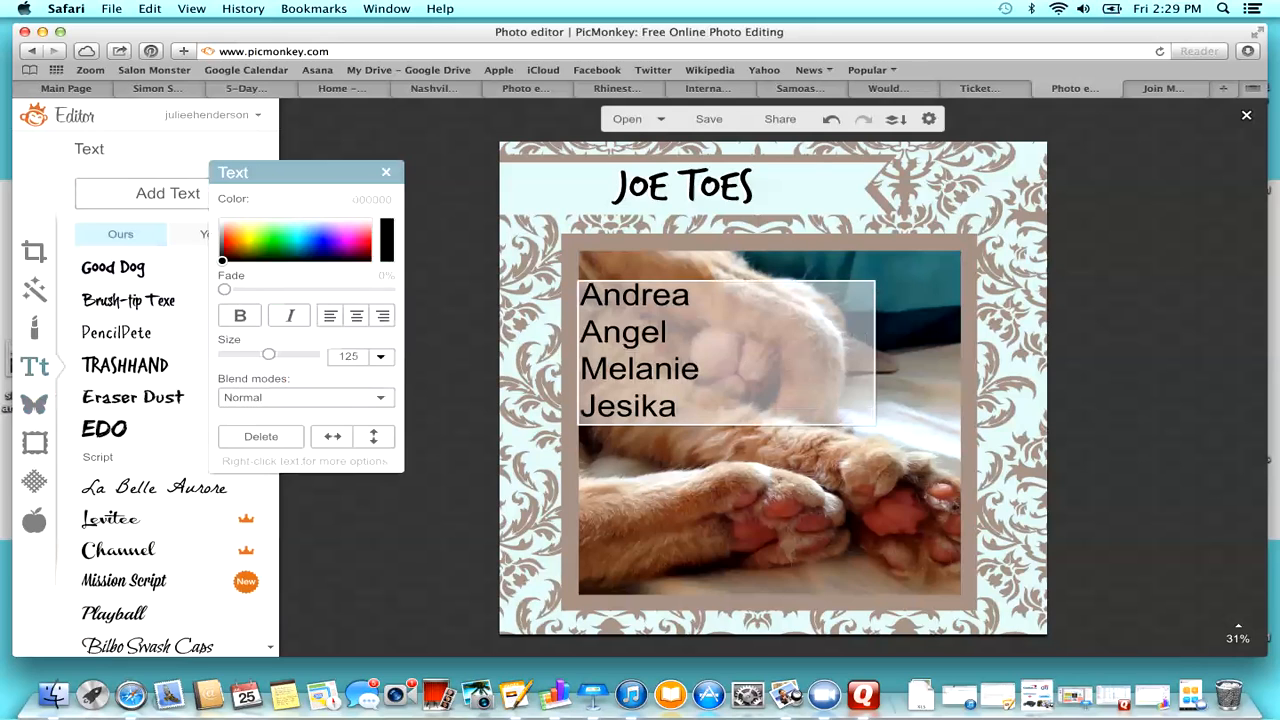
{"action": "key", "text": "Escape"}
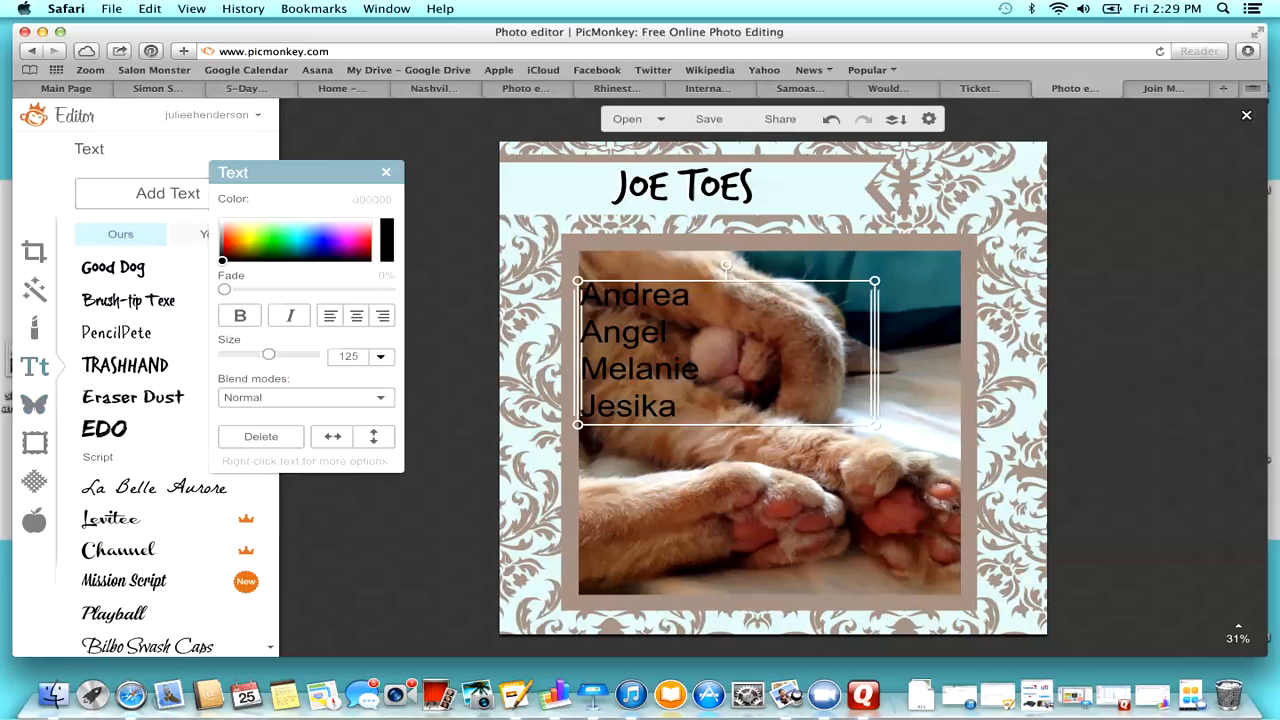
Step: Narrow the name list and move it over the frame's upper-right corner, then slide the cat photo left to expose the brown frame
{"action": "left_click_drag", "start_coordinate": [876, 353], "coordinate": [1001, 246]}
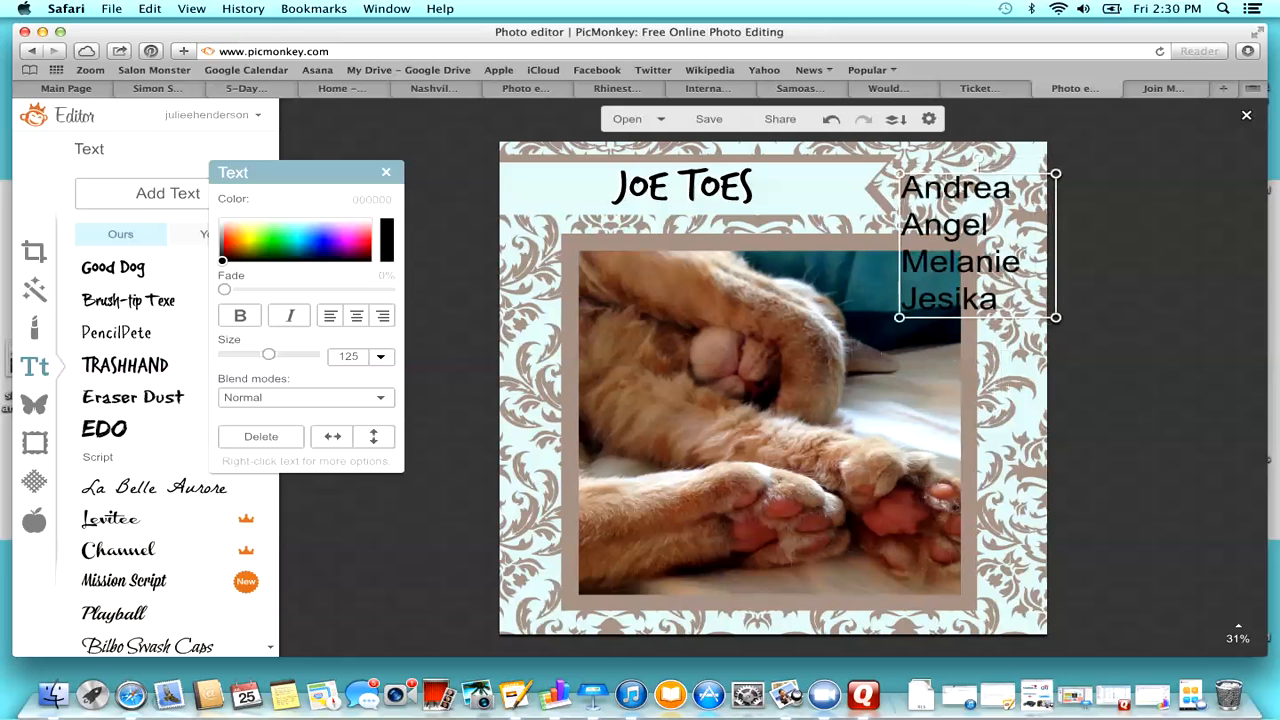
{"action": "left_click_drag", "start_coordinate": [770, 423], "coordinate": [509, 425]}
{"action": "left_click", "coordinate": [840, 400]}
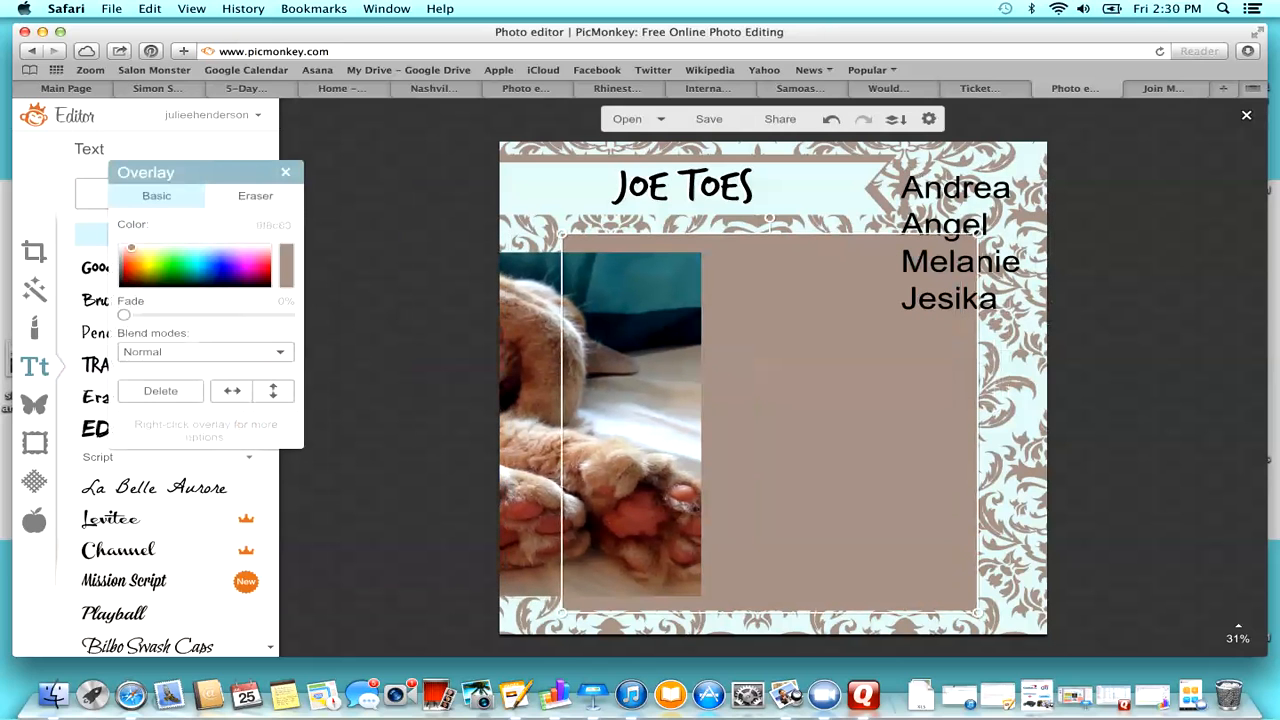
Step: Move the name list onto the exposed brown area beside the cat photo
{"action": "left_click", "coordinate": [962, 250]}
{"action": "left_click_drag", "start_coordinate": [962, 250], "coordinate": [858, 368]}
{"action": "left_click", "coordinate": [862, 492]}
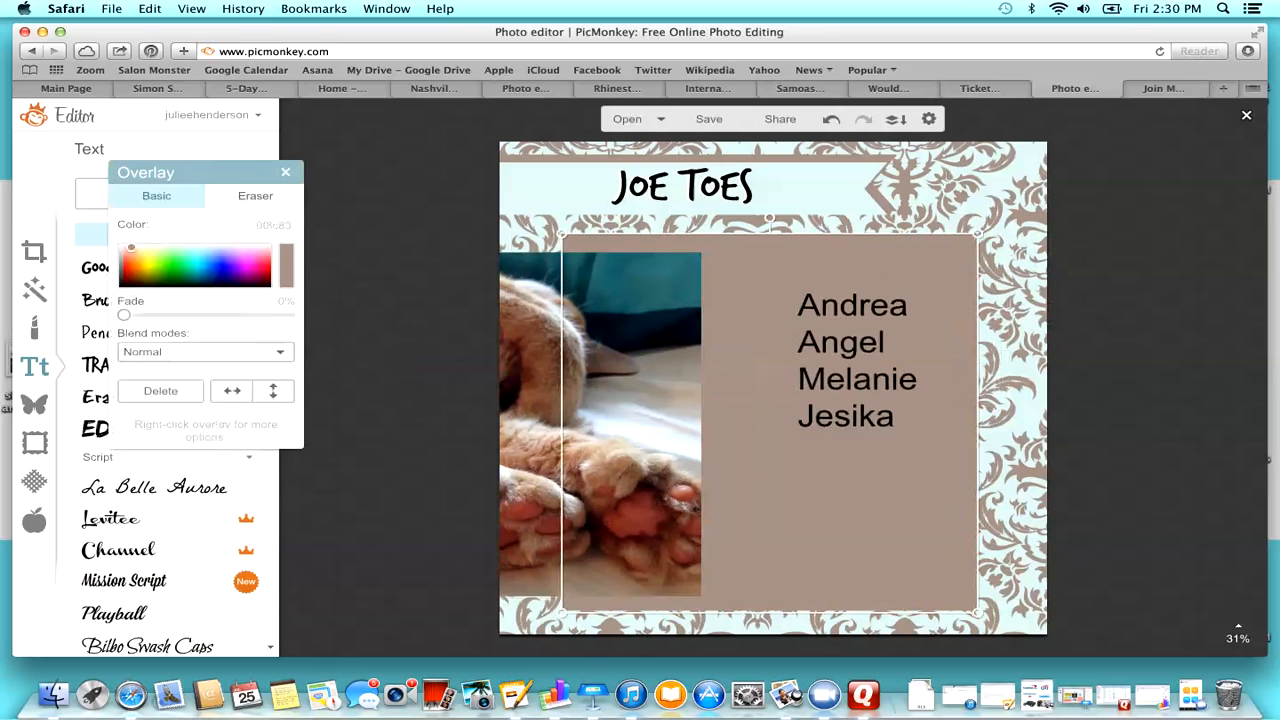
{"action": "key", "text": "Escape"}
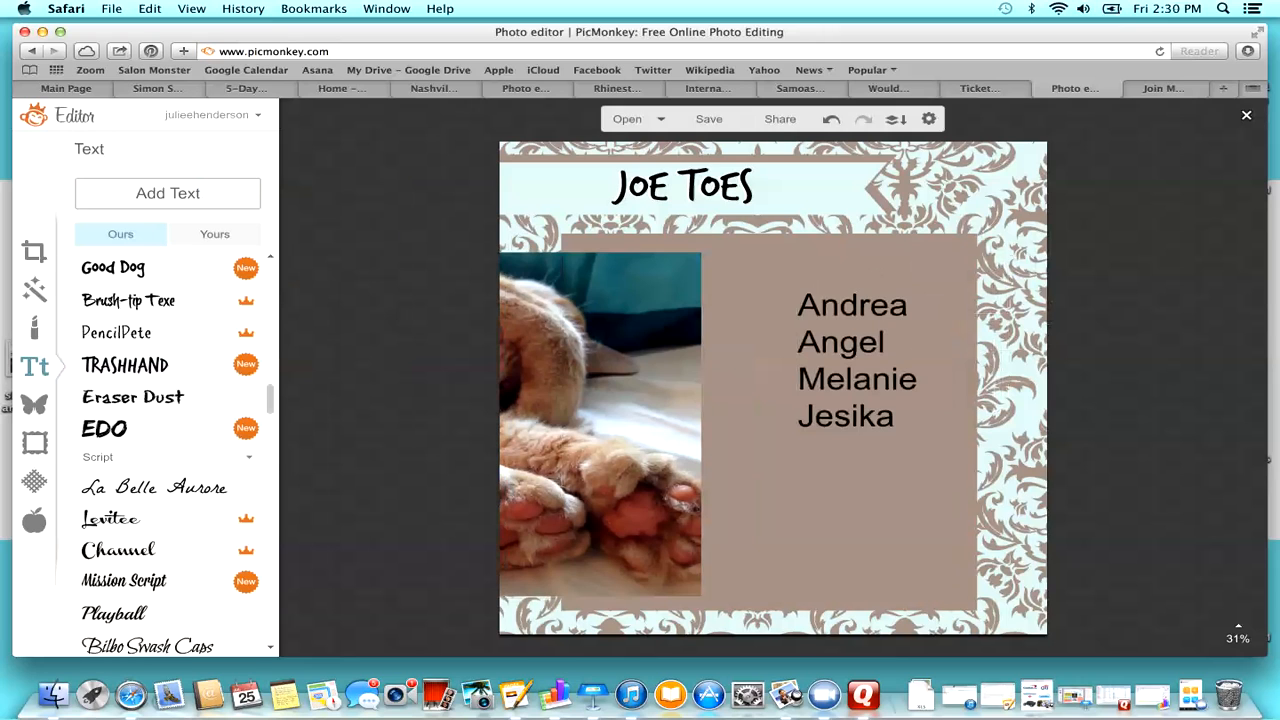
Step: Add a black geometric rectangle and enlarge it to cover the name list on the brown area
{"action": "left_click", "coordinate": [34, 404]}
{"action": "left_click", "coordinate": [98, 312]}
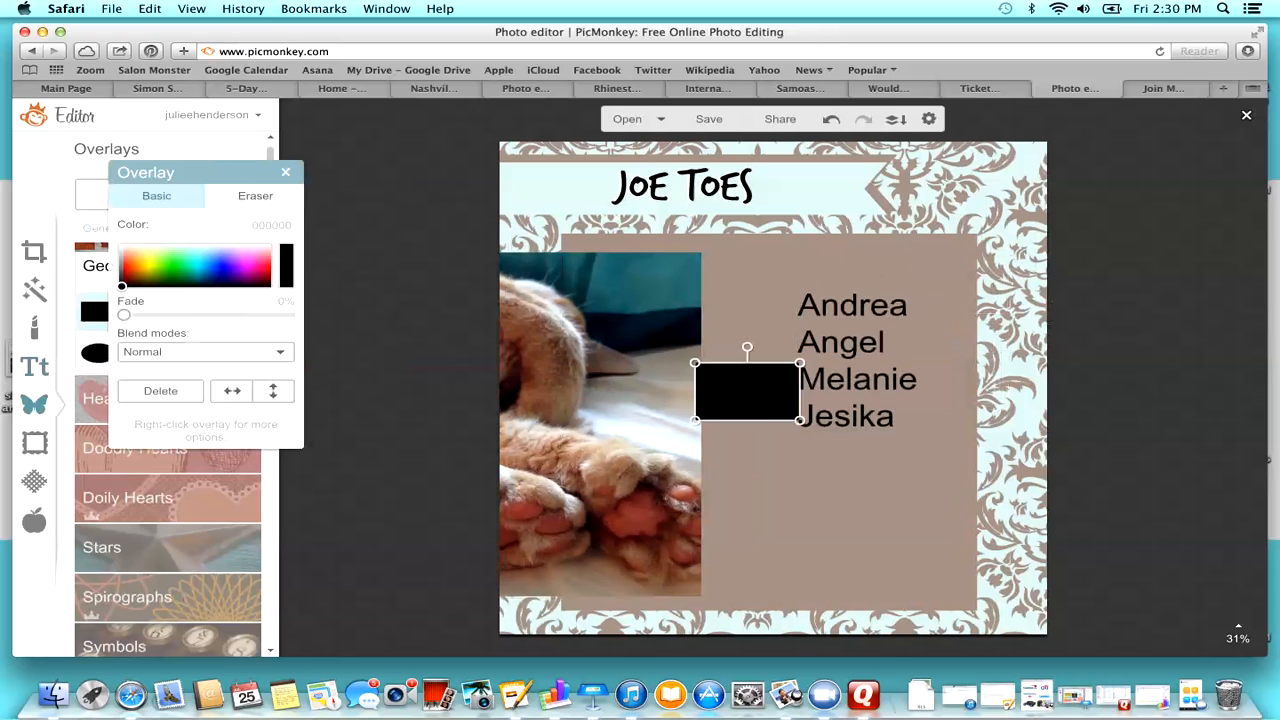
{"action": "left_click_drag", "start_coordinate": [747, 391], "coordinate": [959, 448]}
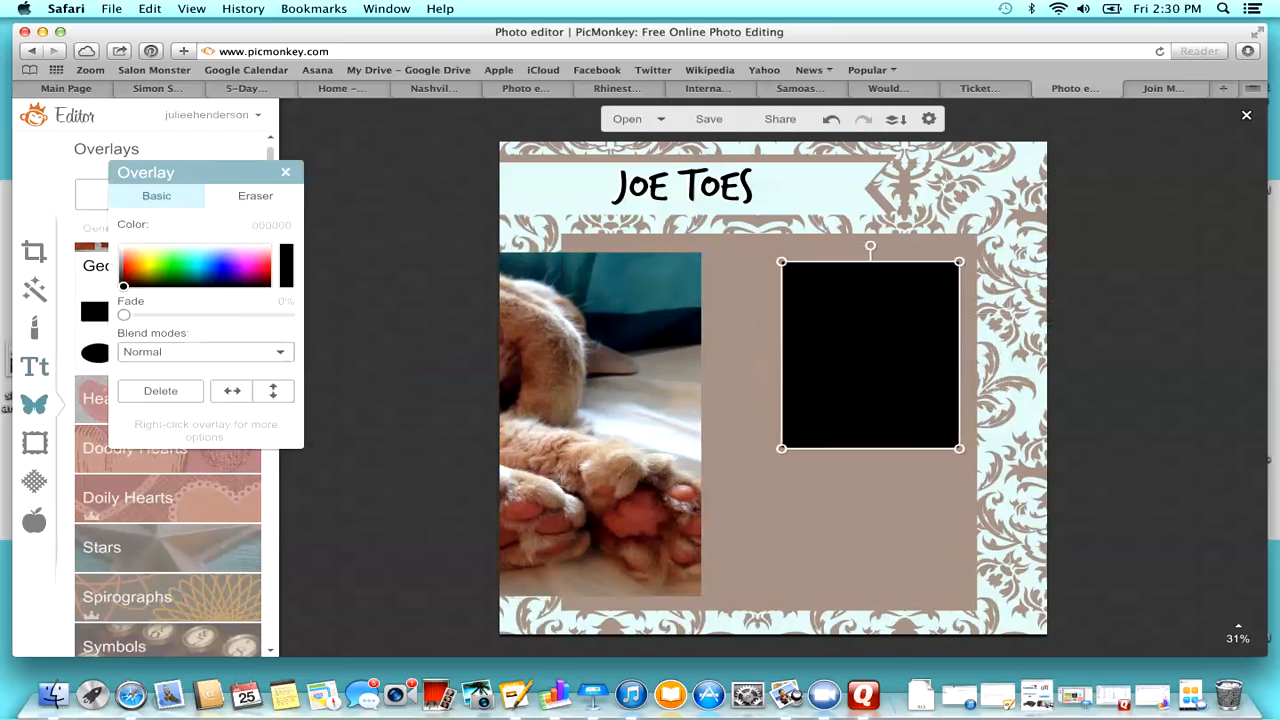
Step: Recolor the rectangle white (ffffff) with a 49% fade and send it backward behind the name list
{"action": "left_click", "coordinate": [121, 246]}
{"action": "left_click_drag", "start_coordinate": [123, 314], "coordinate": [204, 314]}
{"action": "right_click", "coordinate": [832, 352]}
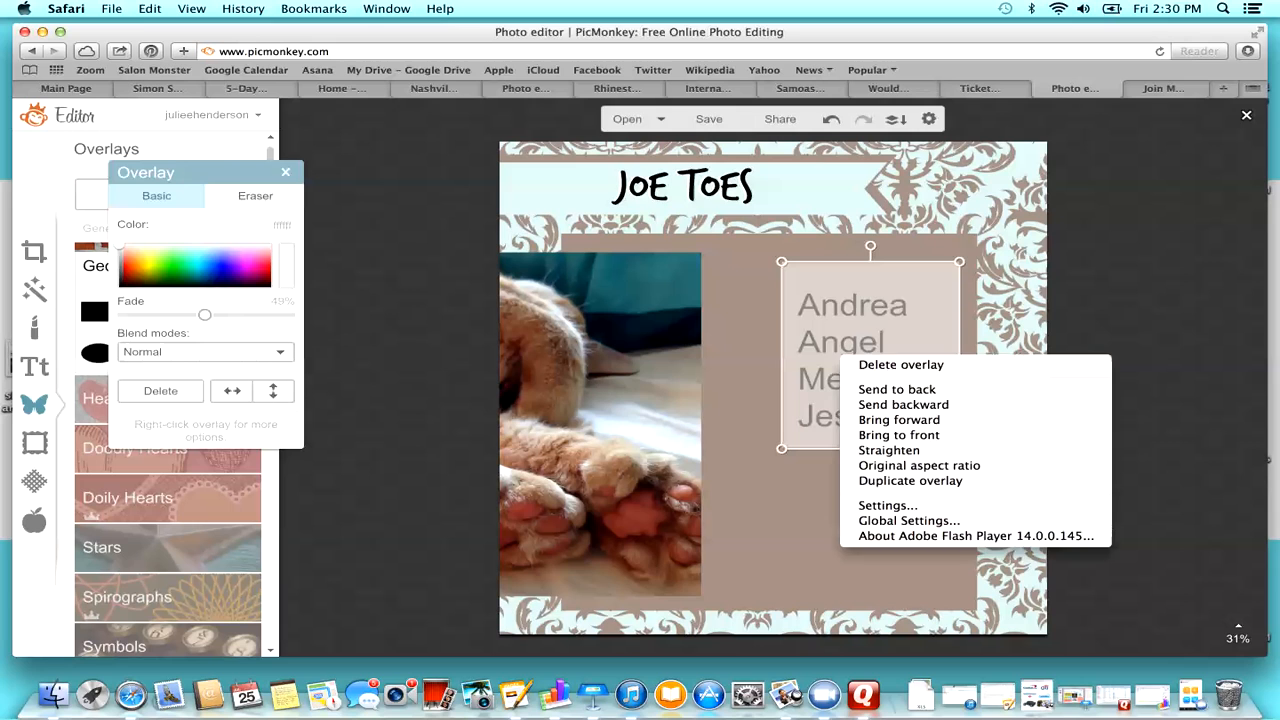
{"action": "left_click", "coordinate": [860, 404]}
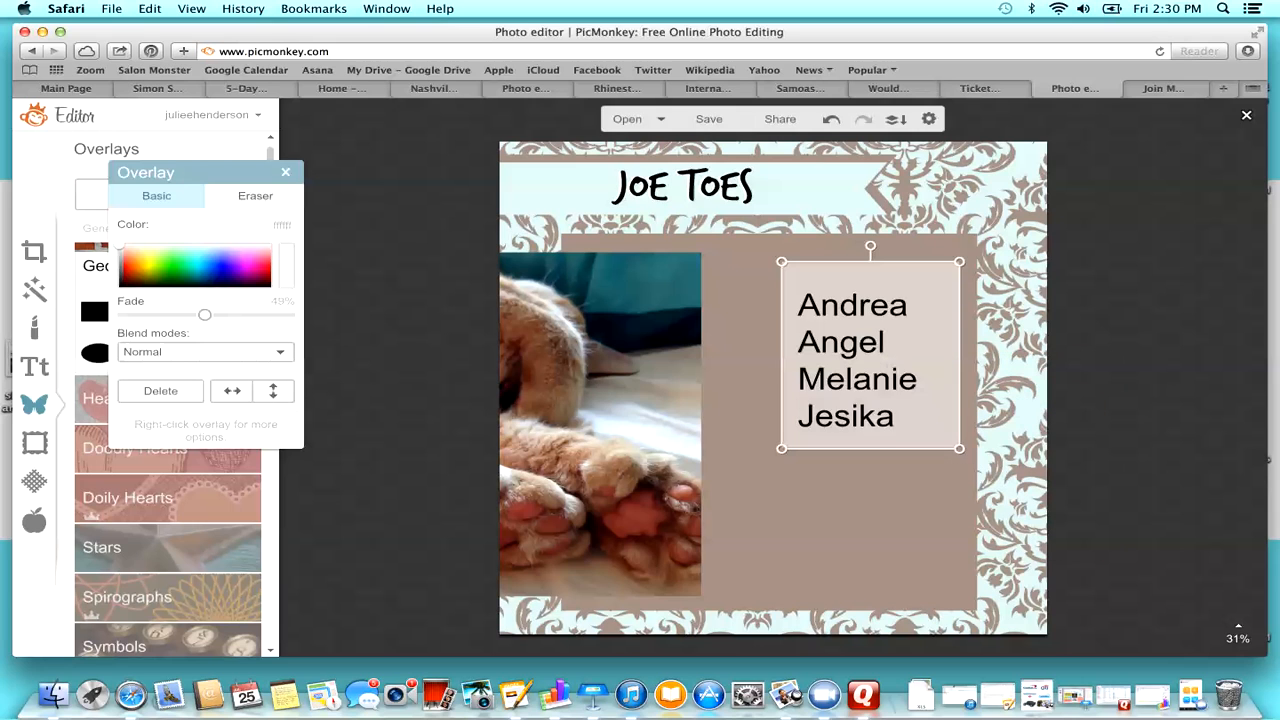
Step: Shift the translucent white rectangle slightly down and to the left on the brown area
{"action": "left_click_drag", "start_coordinate": [932, 418], "coordinate": [924, 425]}
{"action": "left_click", "coordinate": [868, 520]}
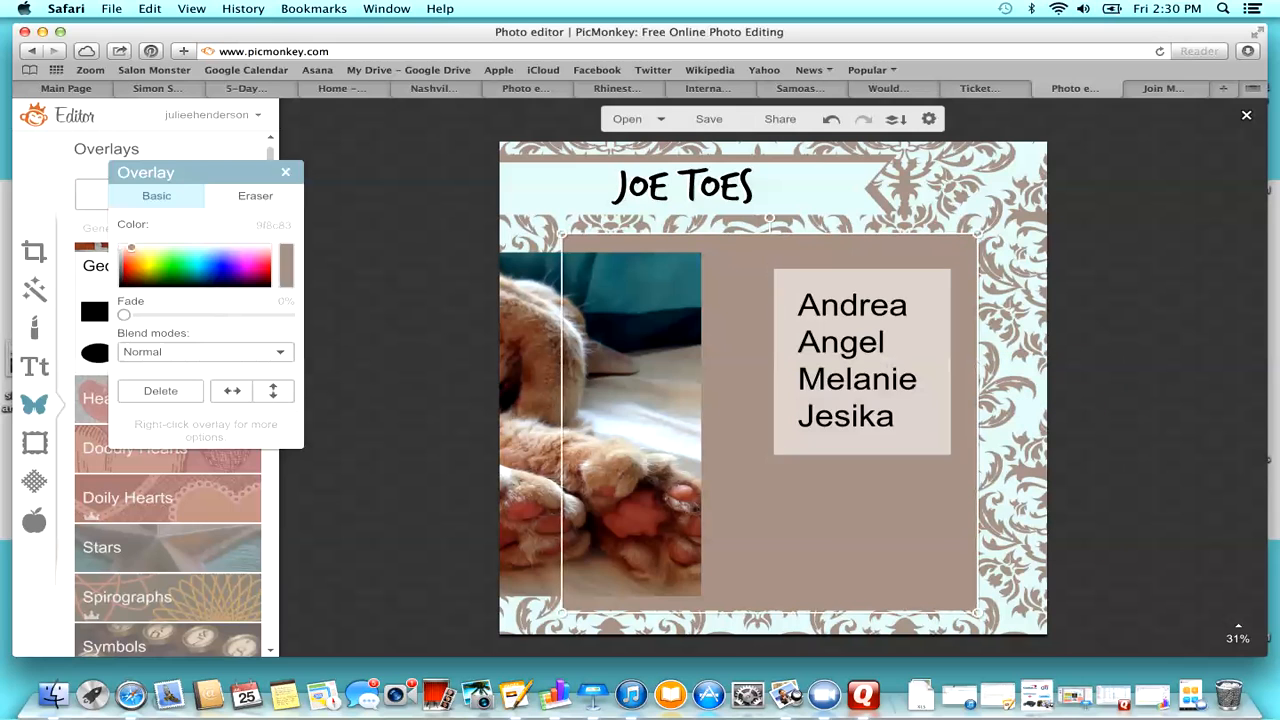
{"action": "left_click", "coordinate": [285, 172]}
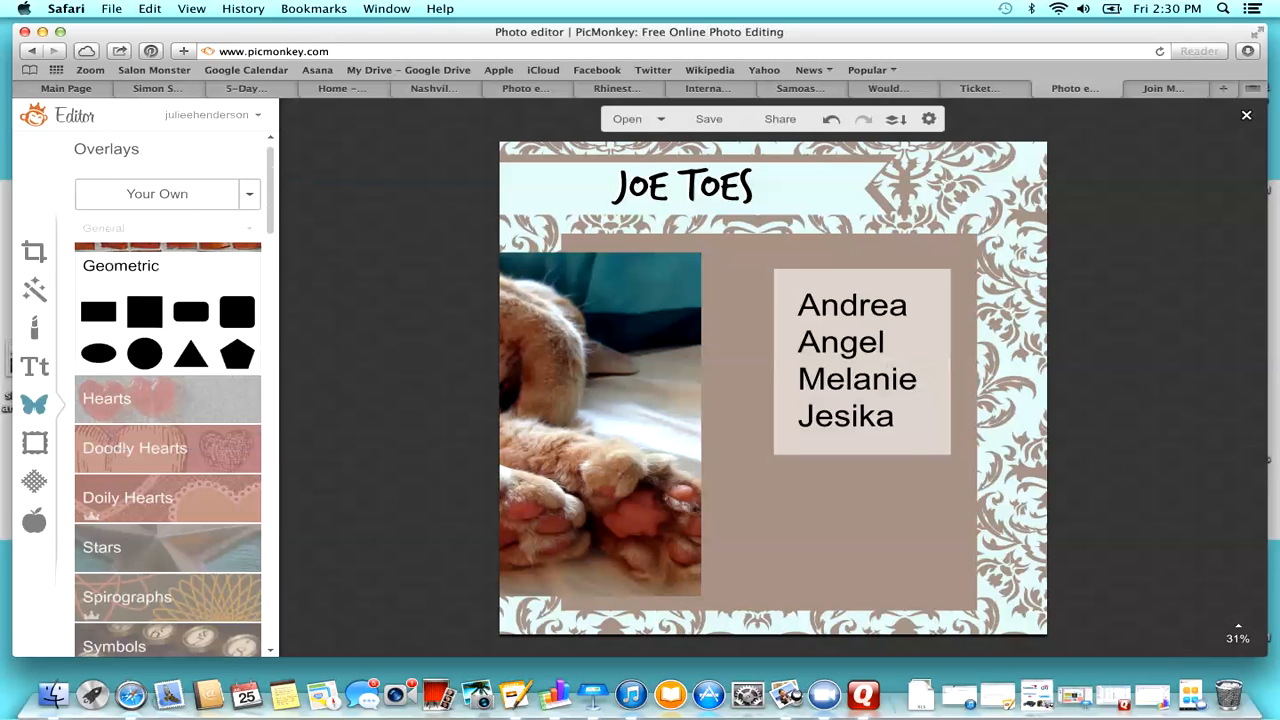
{"action": "left_click_drag", "start_coordinate": [932, 425], "coordinate": [894, 426]}
Step: Bring the cat photo to the front so it covers the brown frame and the name list
{"action": "right_click", "coordinate": [545, 290]}
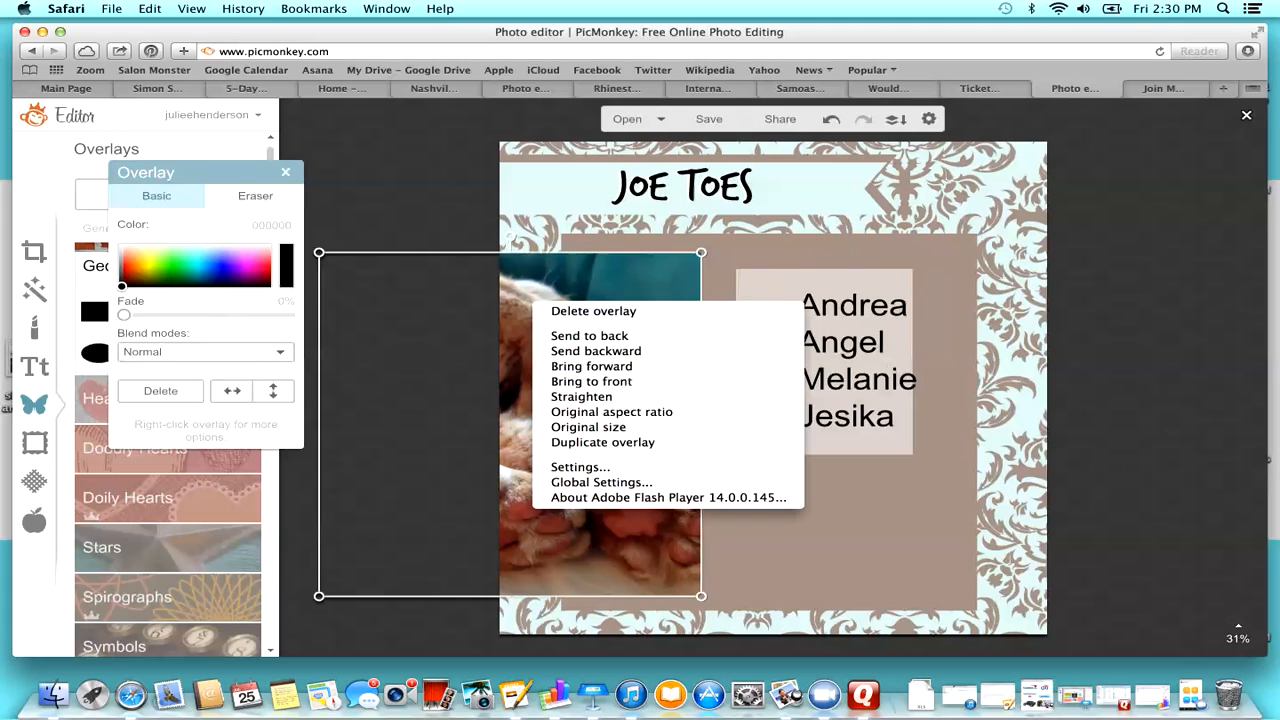
{"action": "left_click", "coordinate": [590, 336]}
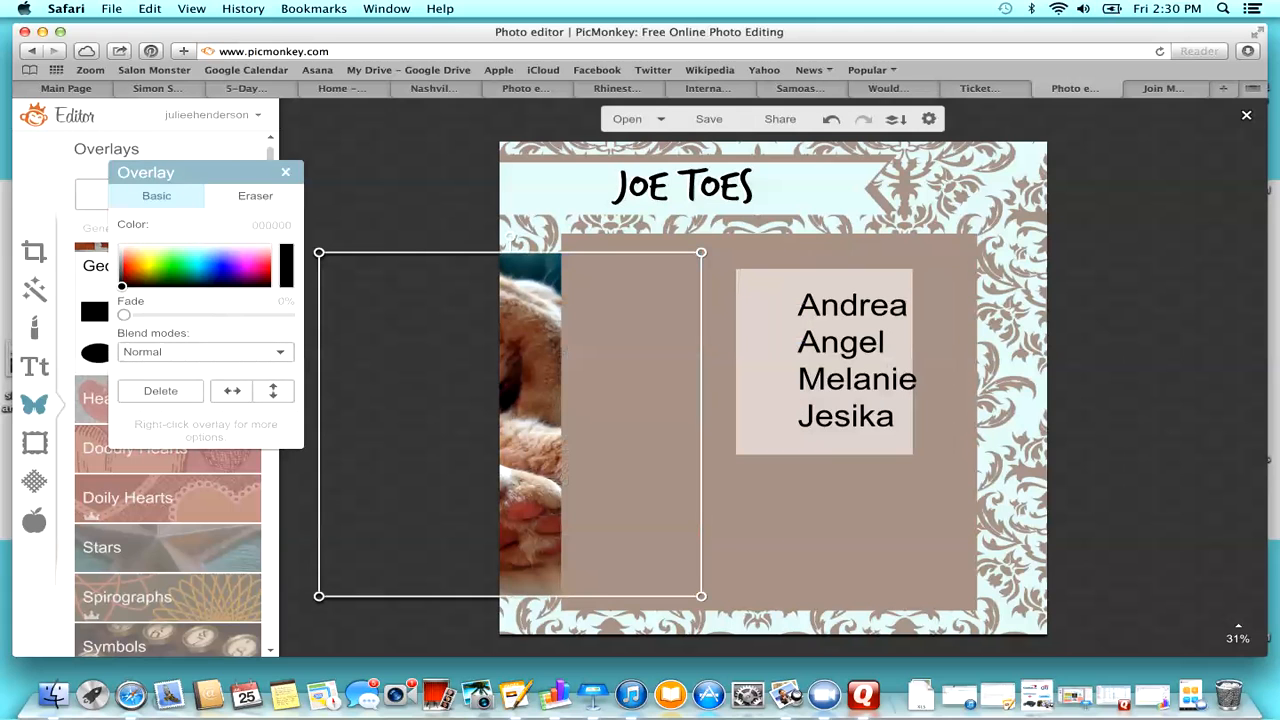
{"action": "right_click", "coordinate": [503, 320]}
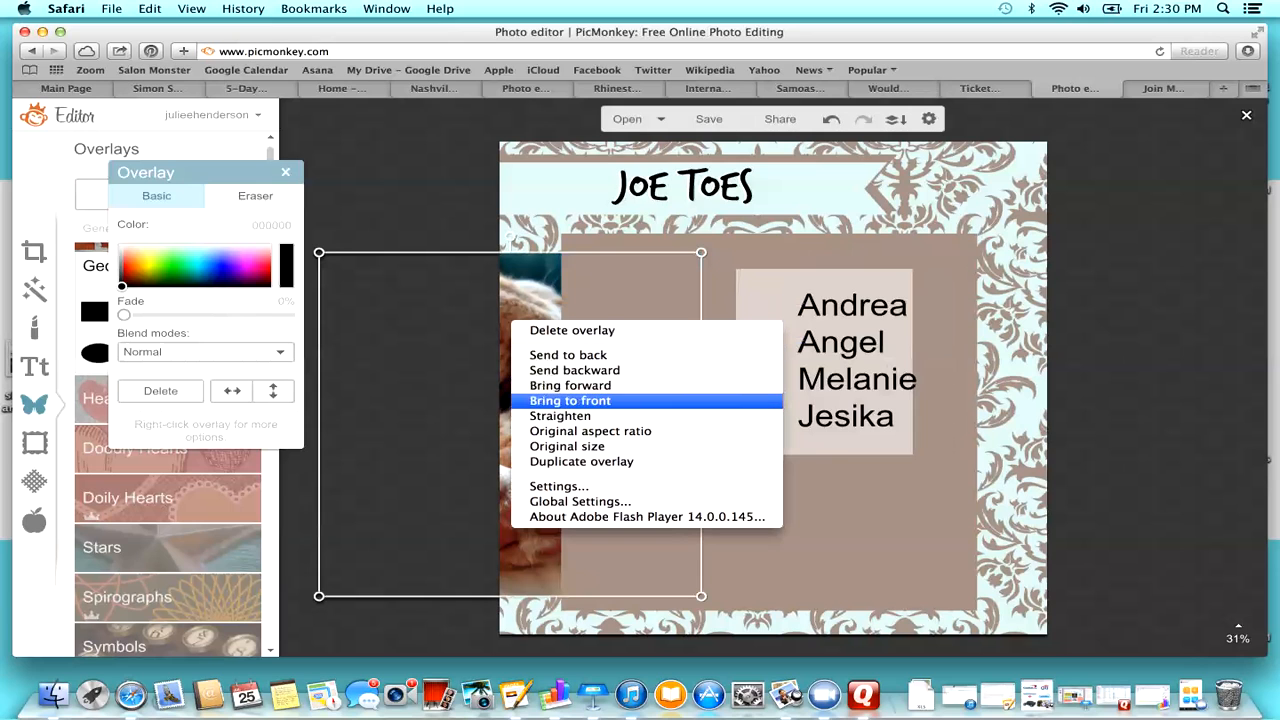
{"action": "left_click", "coordinate": [540, 400]}
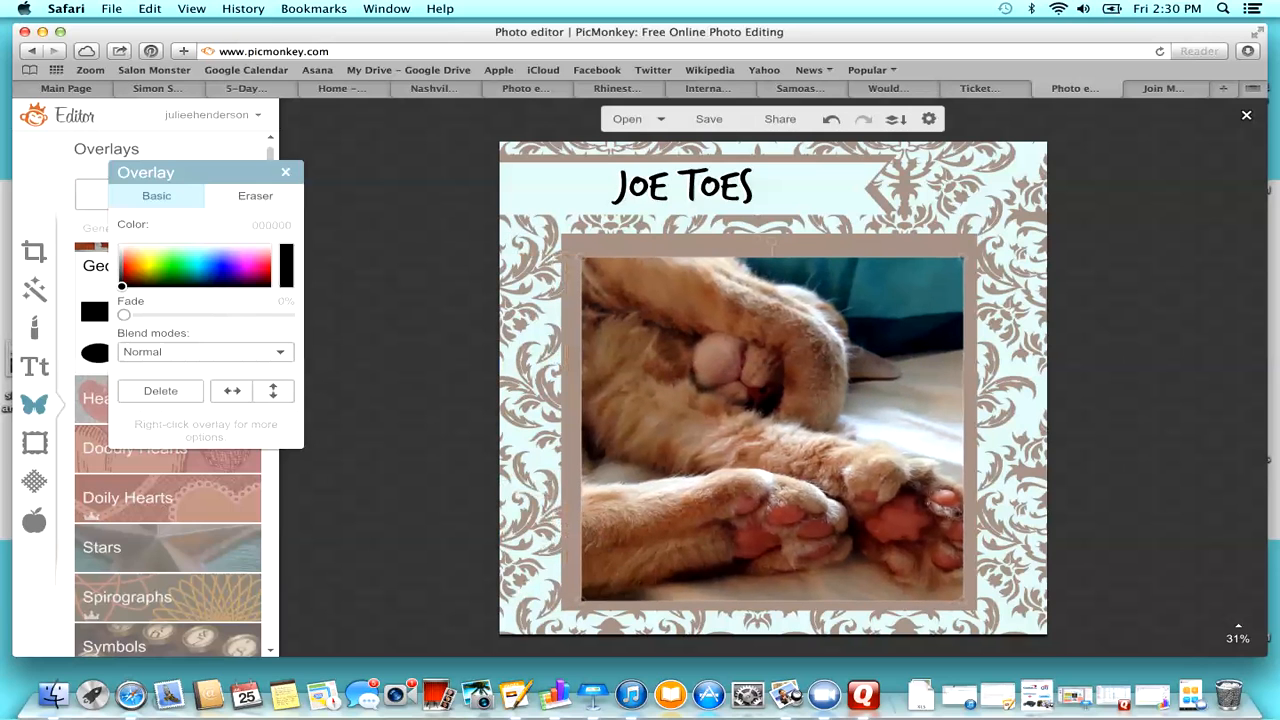
Step: Nudge the cat photo so it sits centered inside the brown frame, and deselect it
{"action": "key", "text": "Left"}
{"action": "key", "text": "Left"}
{"action": "key", "text": "Left"}
{"action": "key", "text": "Left"}
{"action": "key", "text": "Left"}
{"action": "key", "text": "Left"}
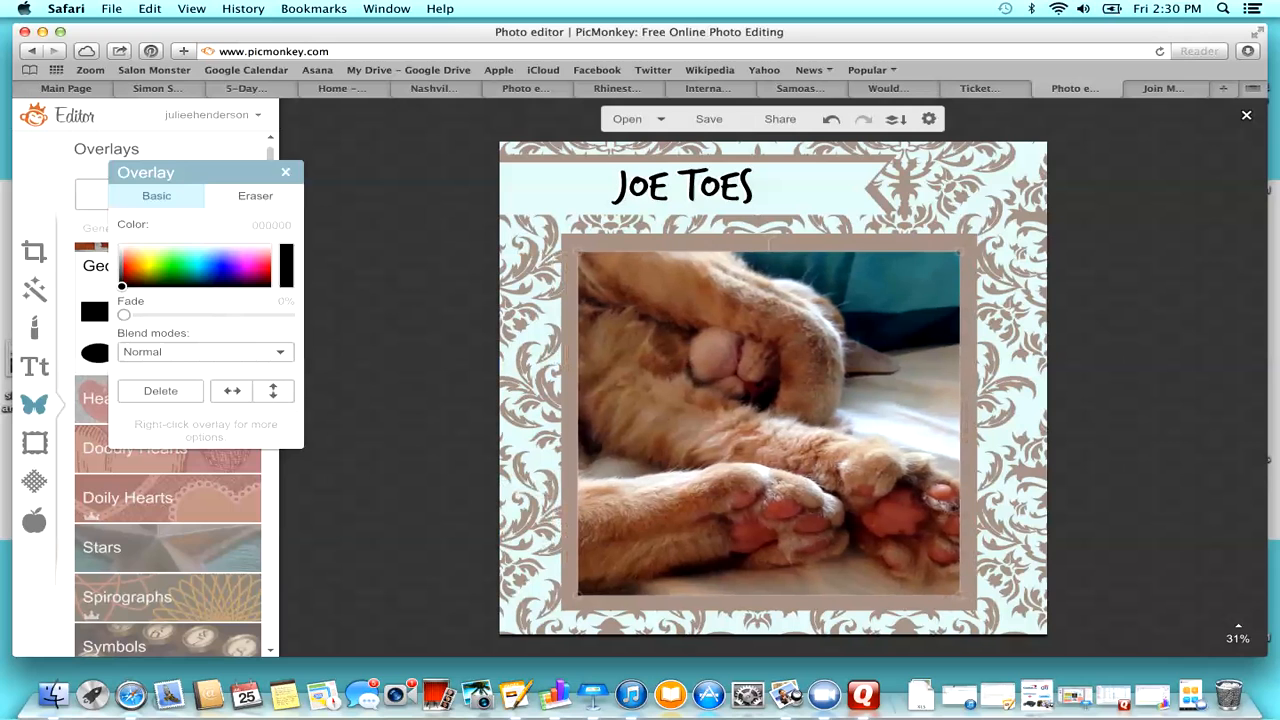
{"action": "key", "text": "Escape"}
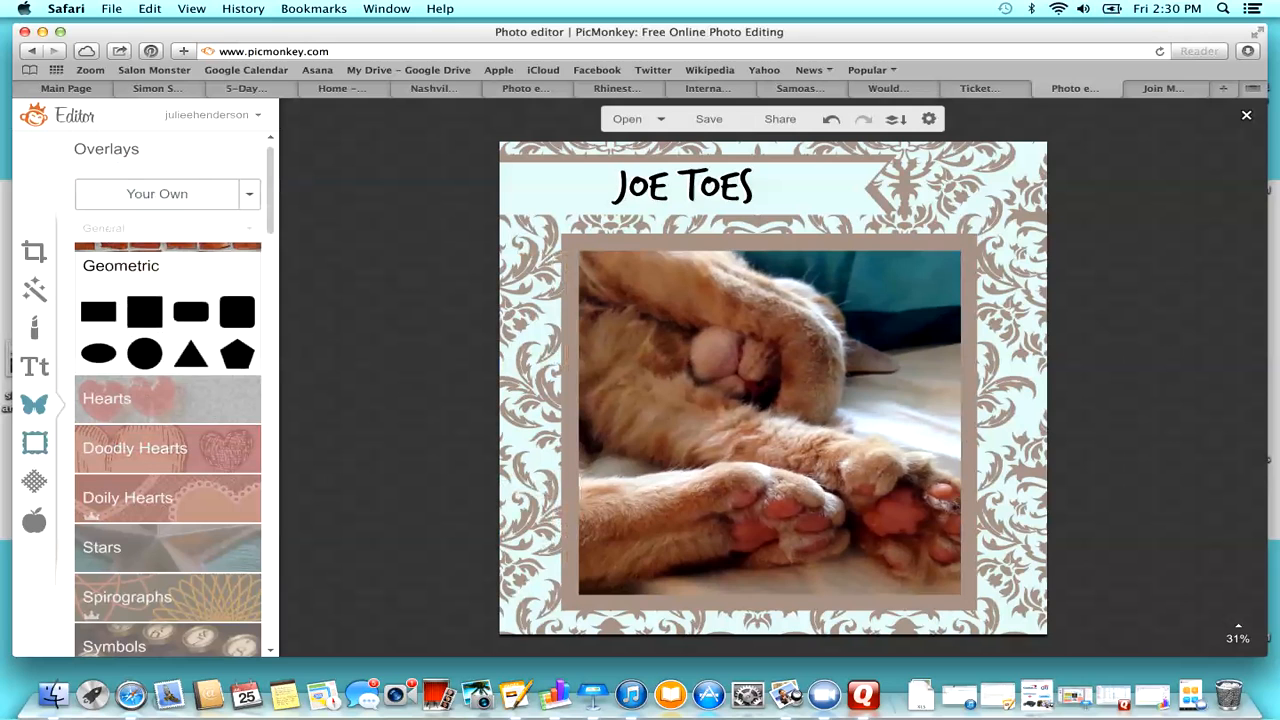
Step: Preview the Newspaper and Polaroid Film effects from the School U theme and cancel them
{"action": "left_click", "coordinate": [35, 442]}
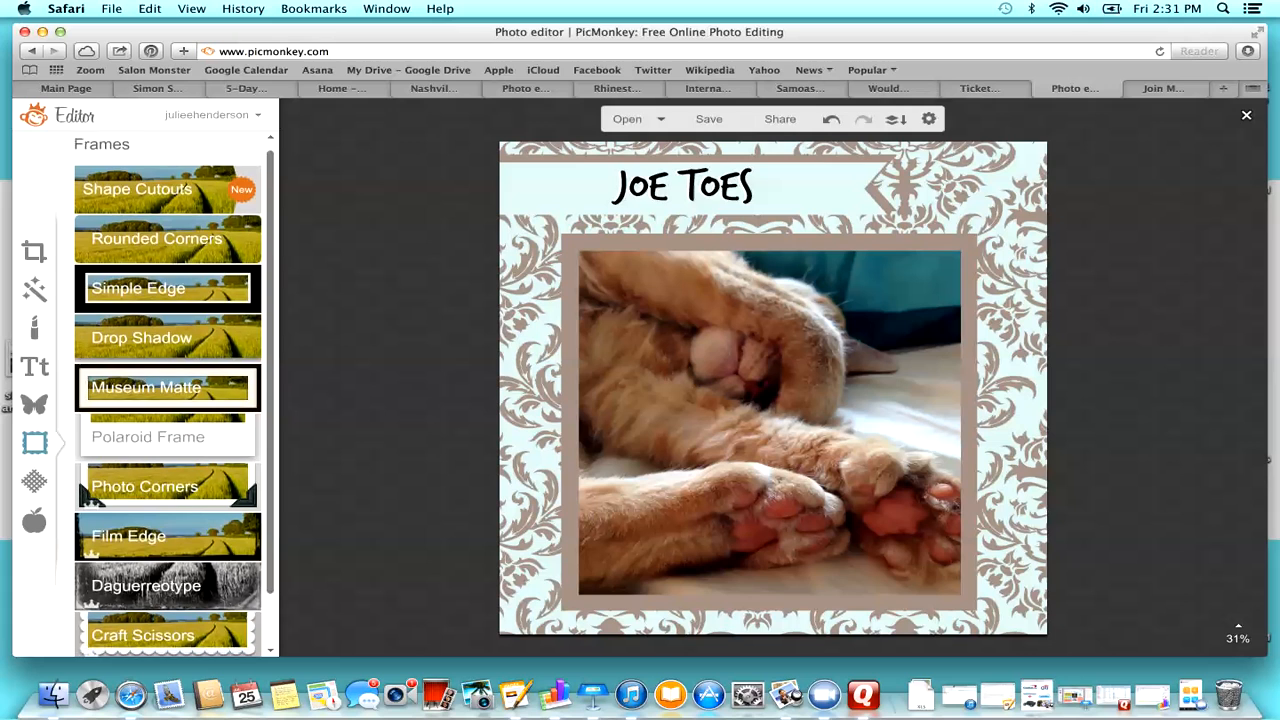
{"action": "scroll", "coordinate": [168, 394], "scroll_direction": "down", "scroll_amount": 2}
{"action": "left_click", "coordinate": [34, 520]}
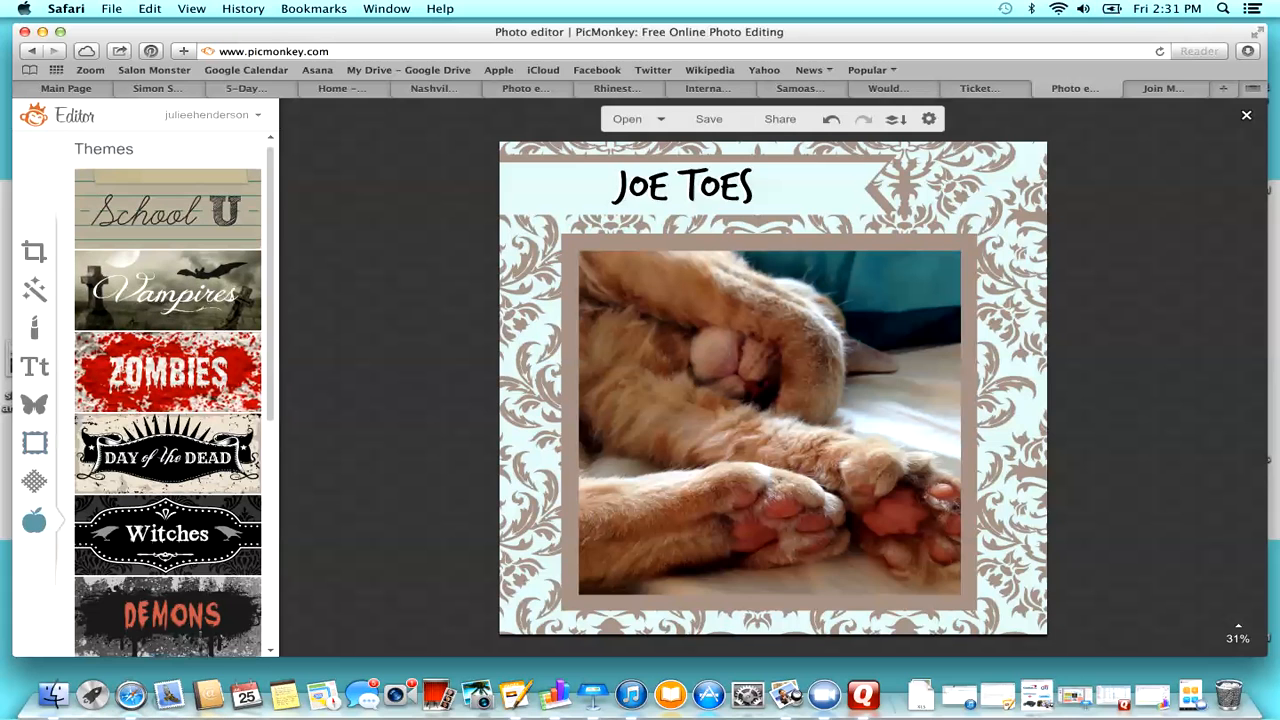
{"action": "left_click", "coordinate": [168, 208]}
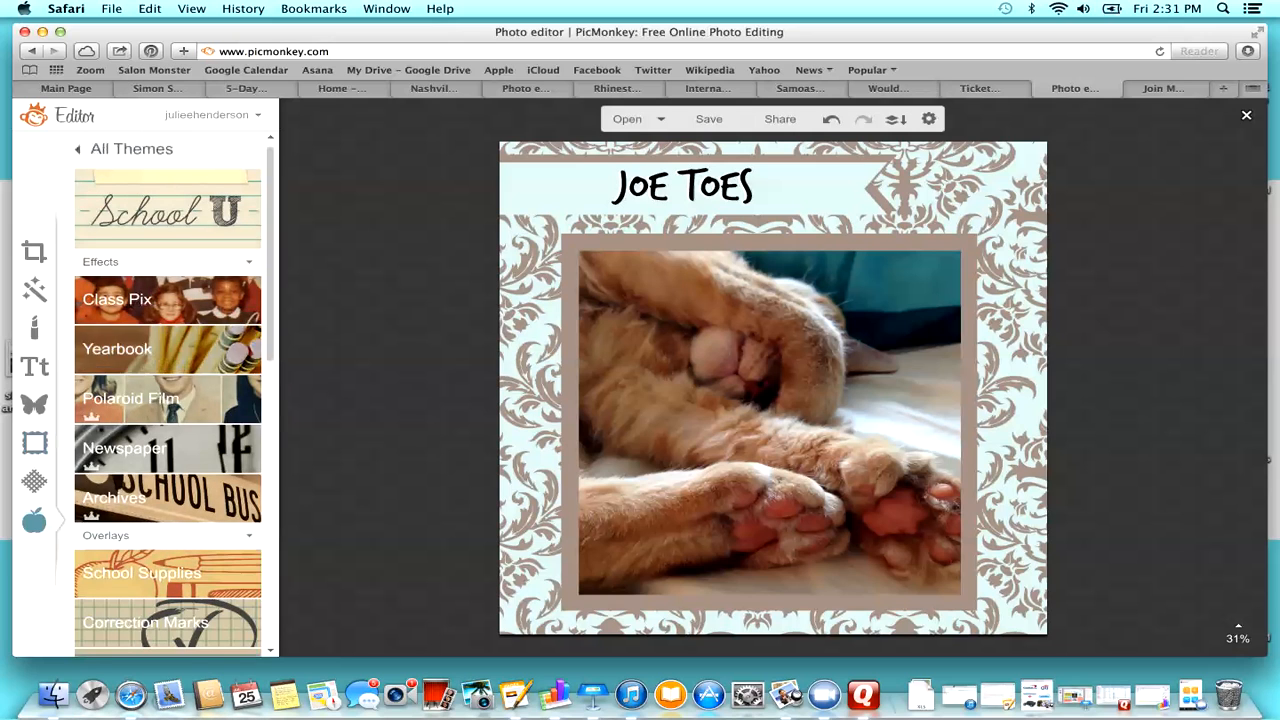
{"action": "left_click", "coordinate": [125, 448]}
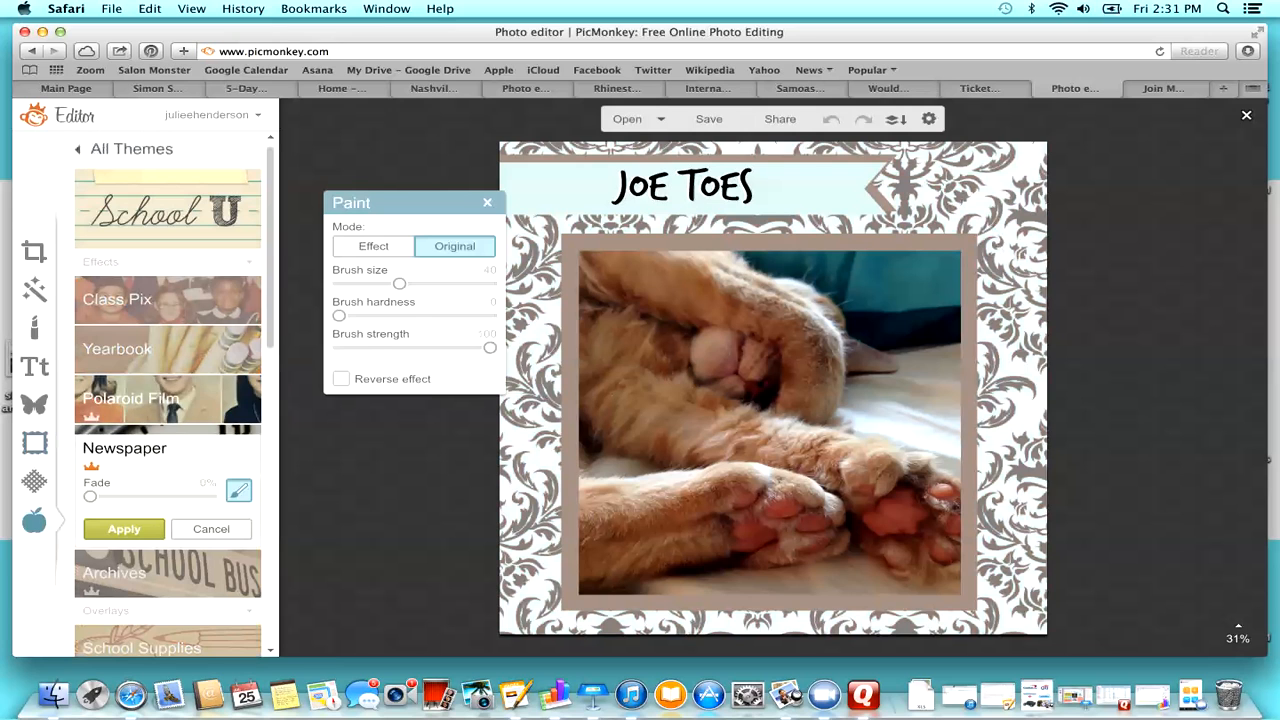
{"action": "left_click", "coordinate": [130, 398]}
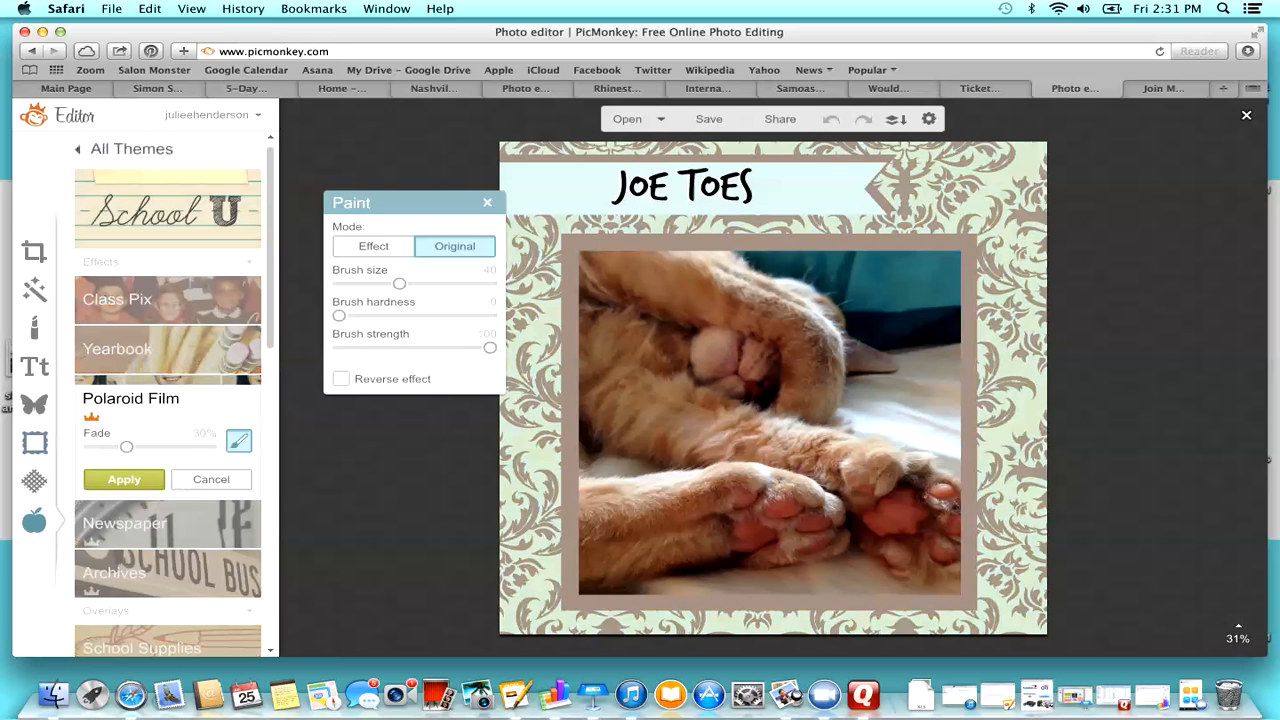
{"action": "left_click", "coordinate": [211, 479]}
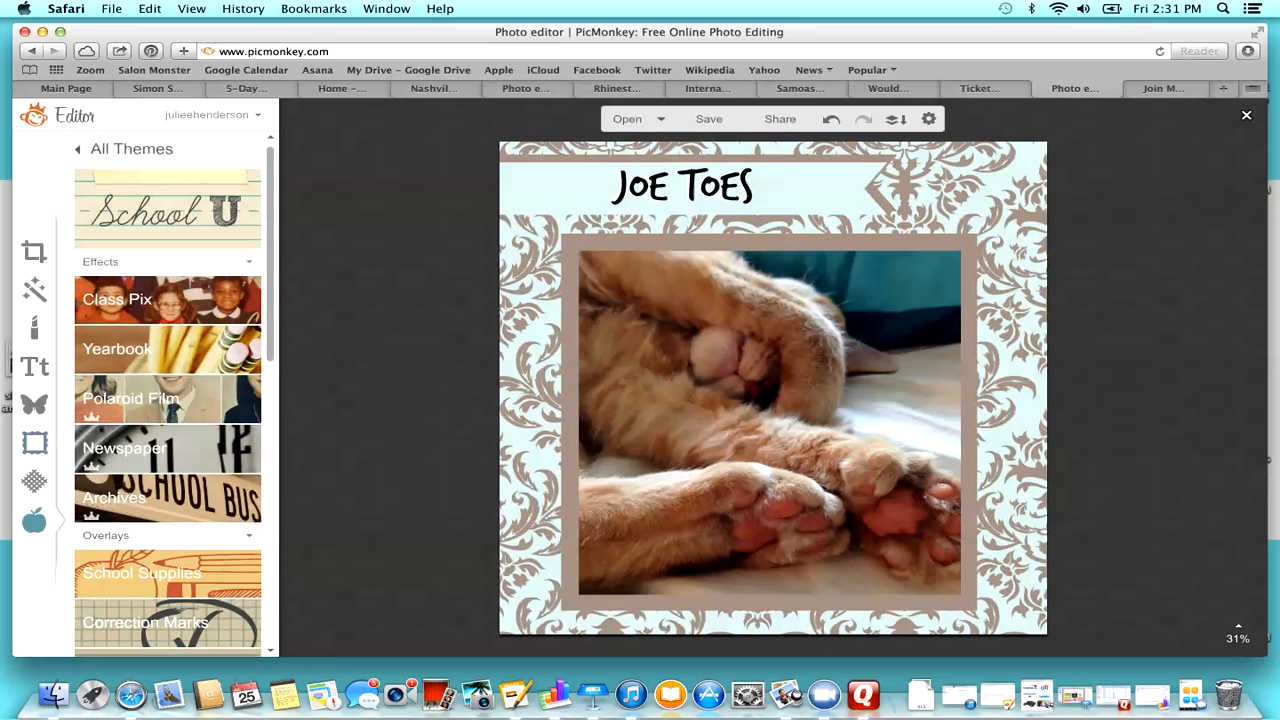
Step: Add a curved arrow from Correction Marks, color it pink, then enlarge and rotate it to point at the cat's right-hand paw
{"action": "scroll", "coordinate": [168, 400], "scroll_direction": "down", "scroll_amount": 5}
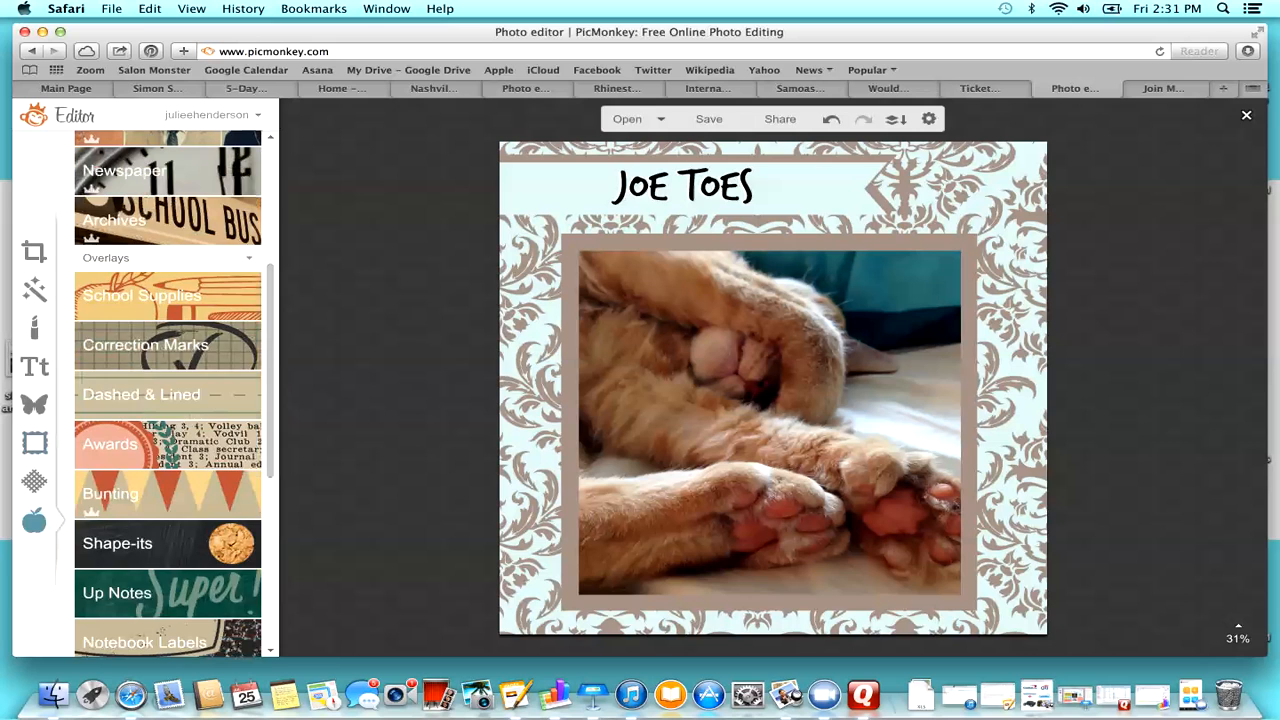
{"action": "left_click", "coordinate": [145, 346]}
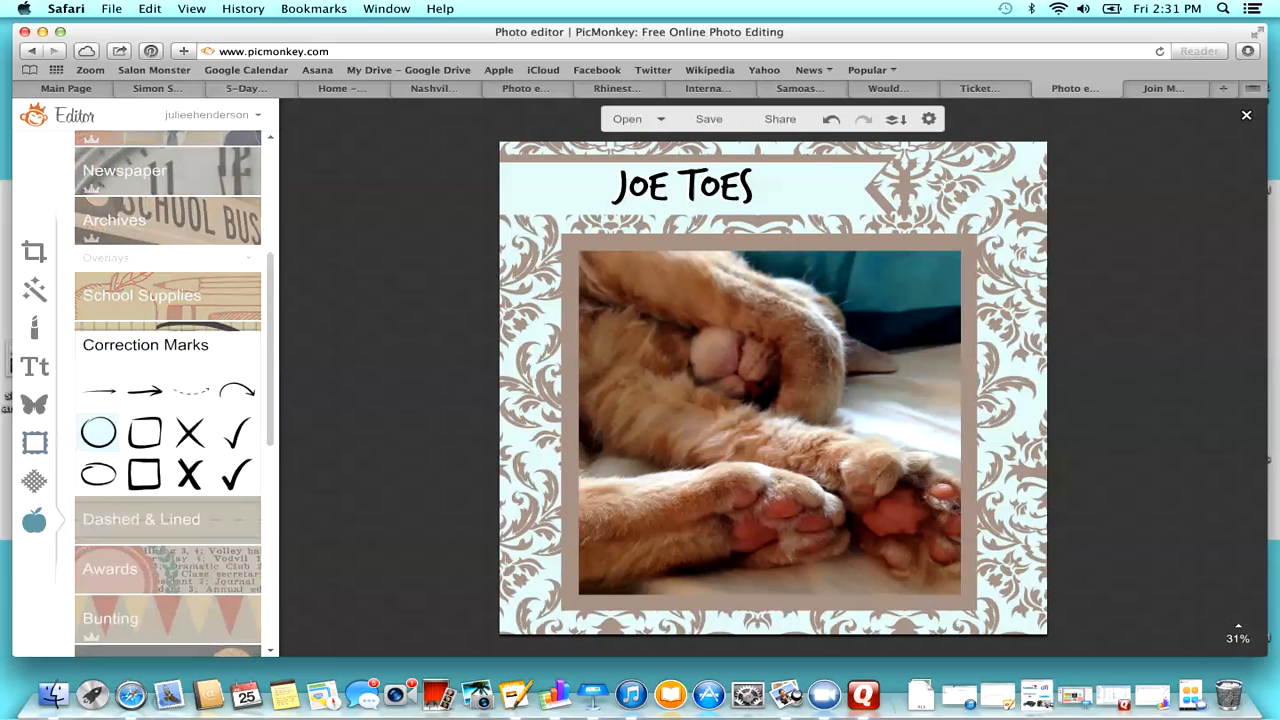
{"action": "left_click", "coordinate": [237, 390]}
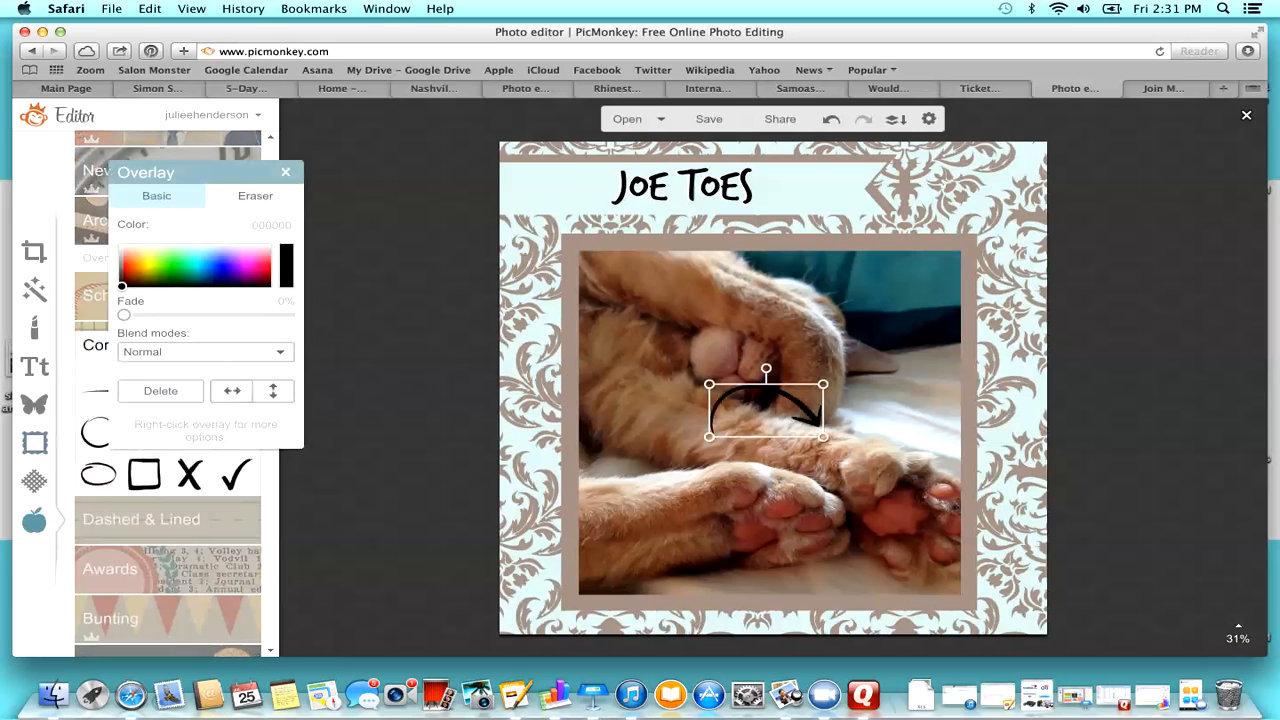
{"action": "left_click", "coordinate": [249, 264]}
{"action": "left_click_drag", "start_coordinate": [765, 369], "coordinate": [792, 377]}
{"action": "left_click_drag", "start_coordinate": [829, 419], "coordinate": [880, 410]}
{"action": "left_click_drag", "start_coordinate": [777, 397], "coordinate": [832, 397]}
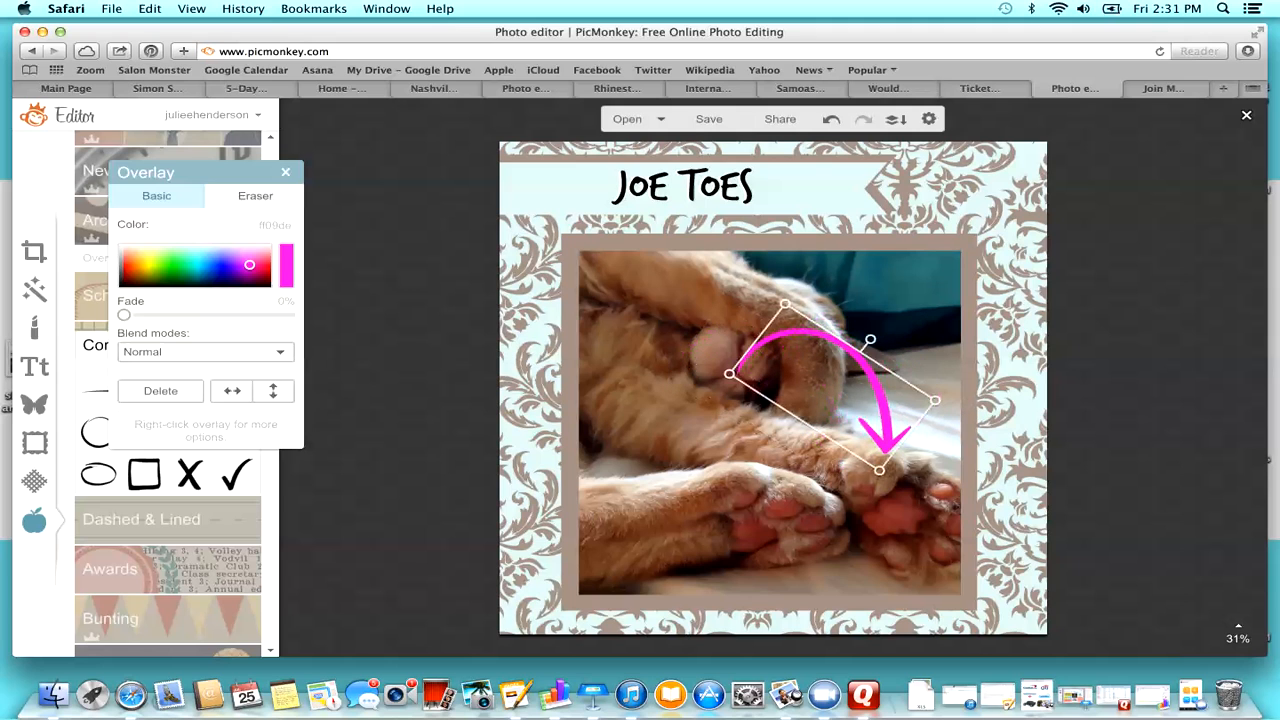
Step: Delete the pink curved arrow from the cat photo
{"action": "left_click", "coordinate": [776, 450]}
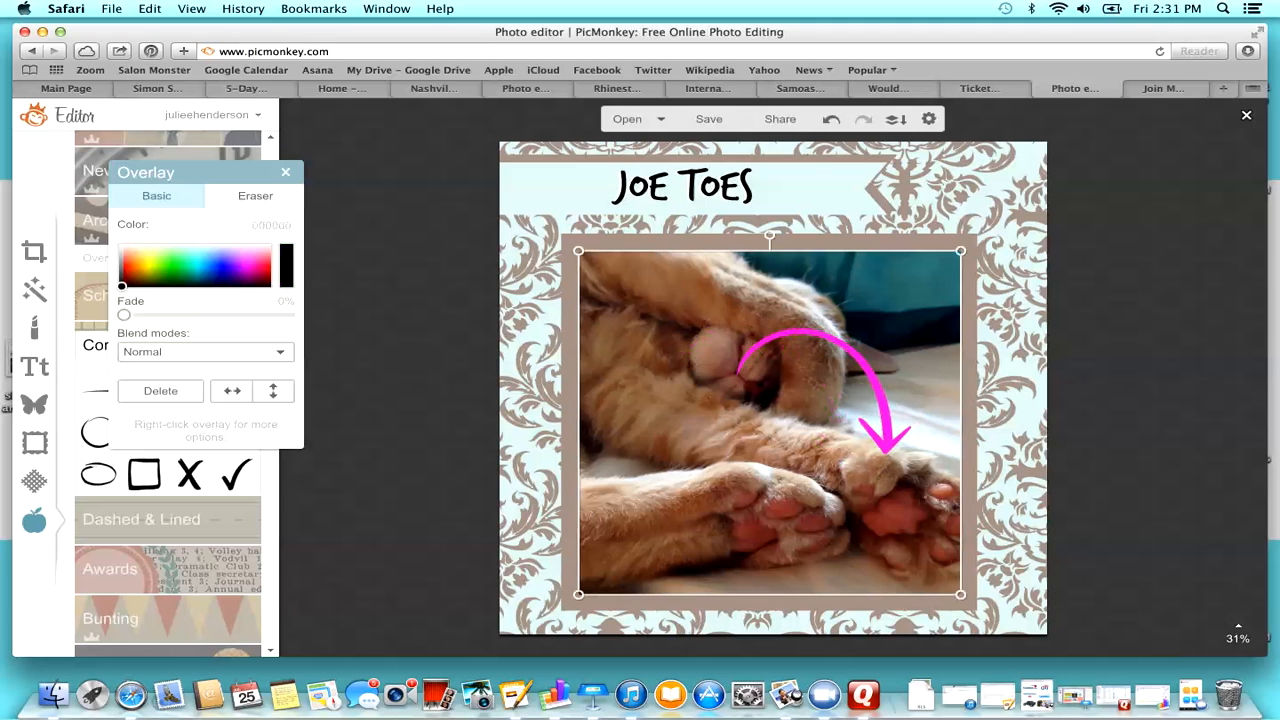
{"action": "left_click", "coordinate": [1125, 400]}
{"action": "left_click", "coordinate": [874, 384]}
{"action": "key", "text": "Delete"}
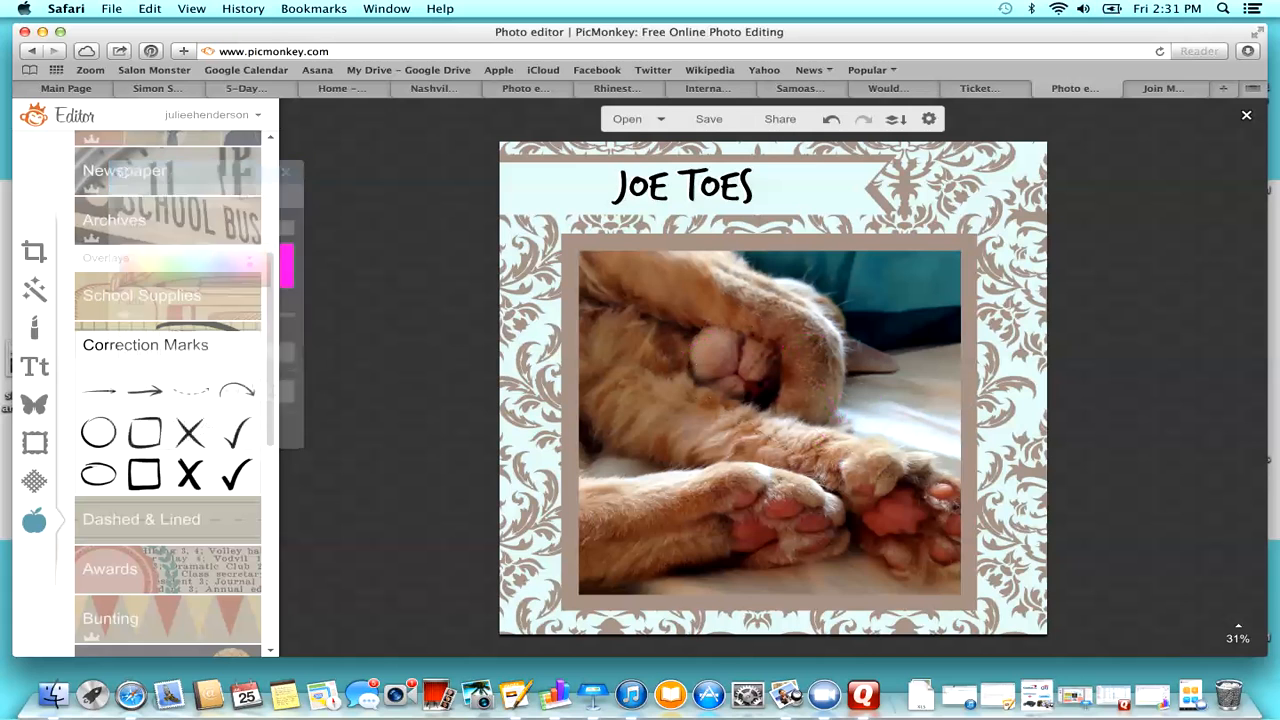
Step: Add a text object reading "TEXT" in the Trashhand font over the cat photo and delete it
{"action": "left_click_drag", "start_coordinate": [808, 188], "coordinate": [808, 186]}
{"action": "left_click", "coordinate": [34, 367]}
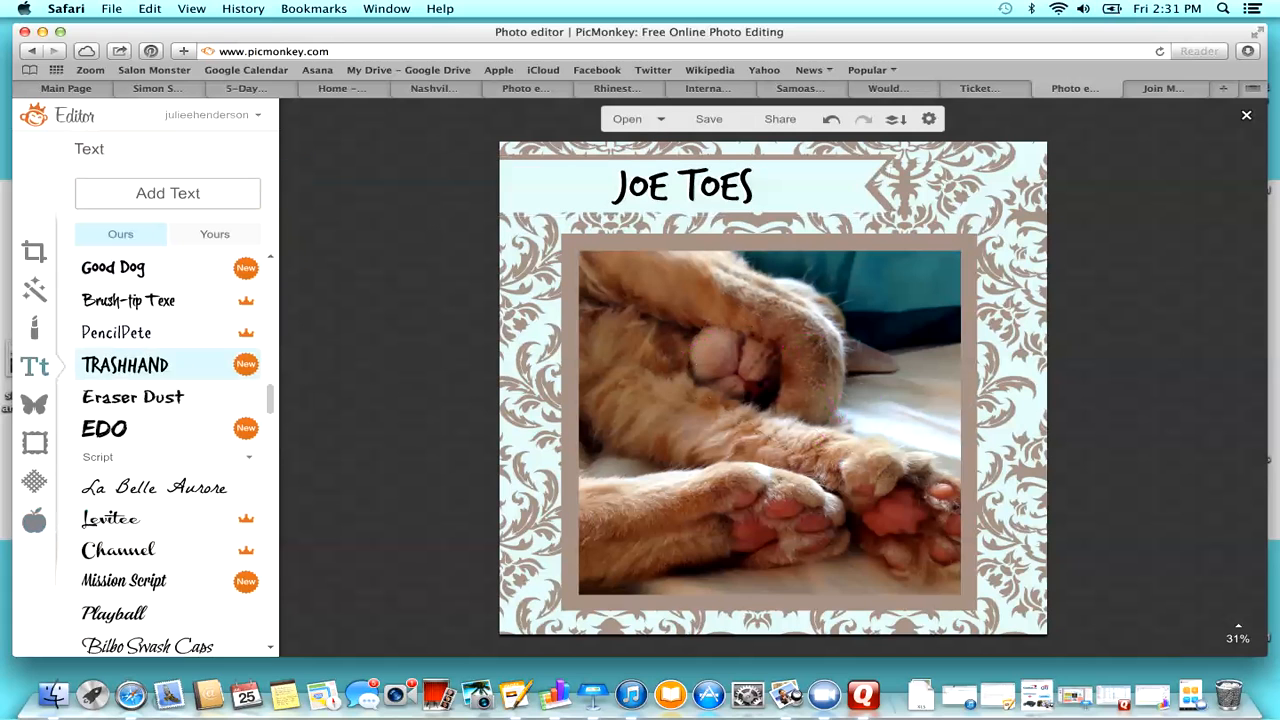
{"action": "left_click", "coordinate": [125, 365]}
{"action": "left_click", "coordinate": [745, 402]}
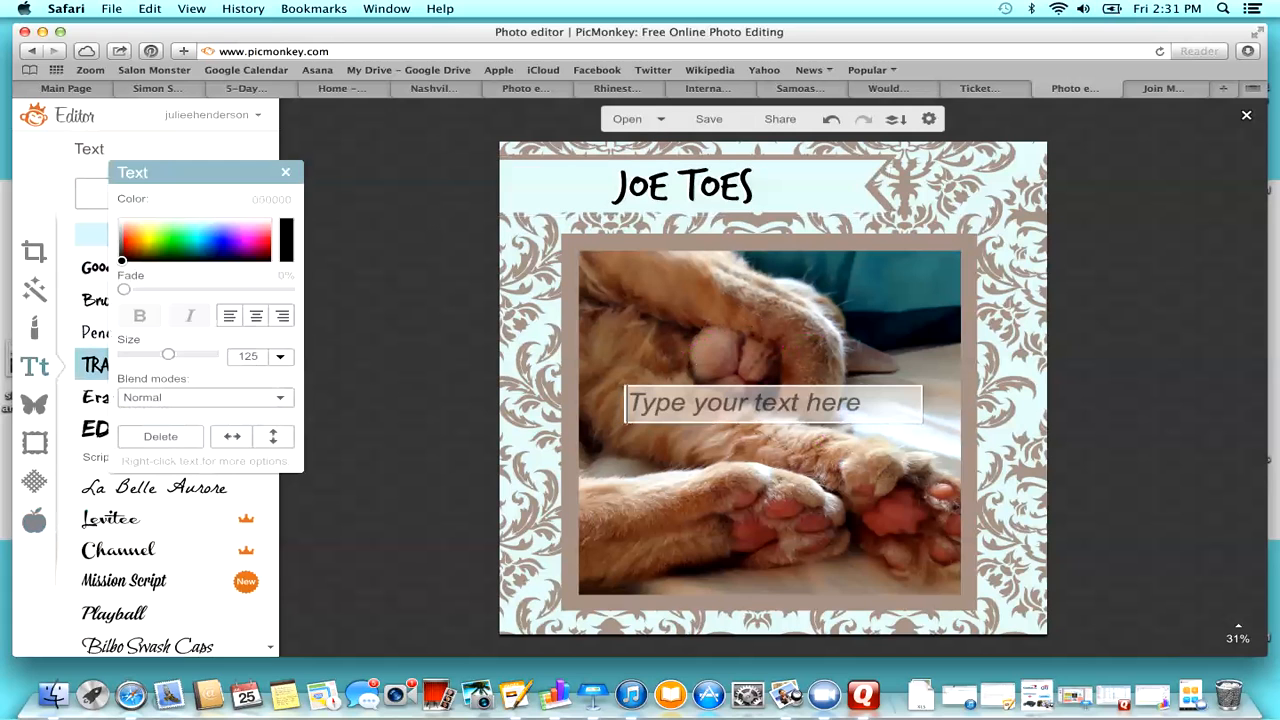
{"action": "type", "text": "TEXT"}
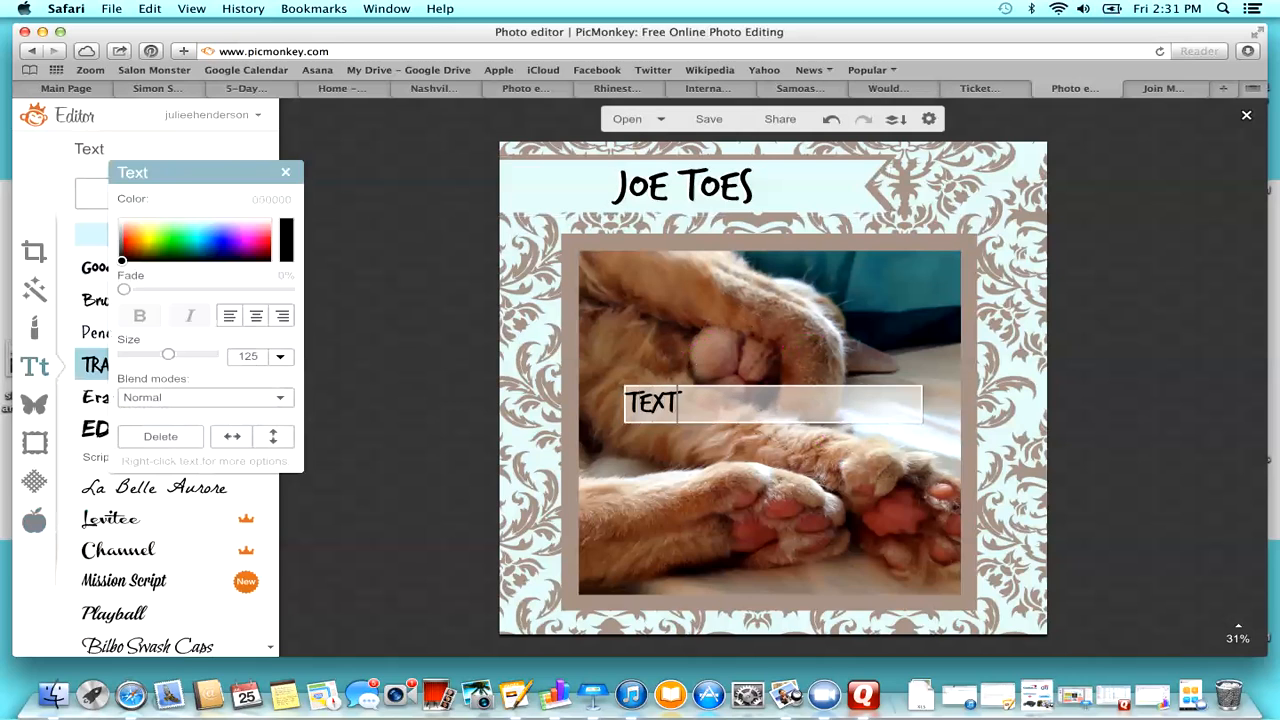
{"action": "key", "text": "Escape"}
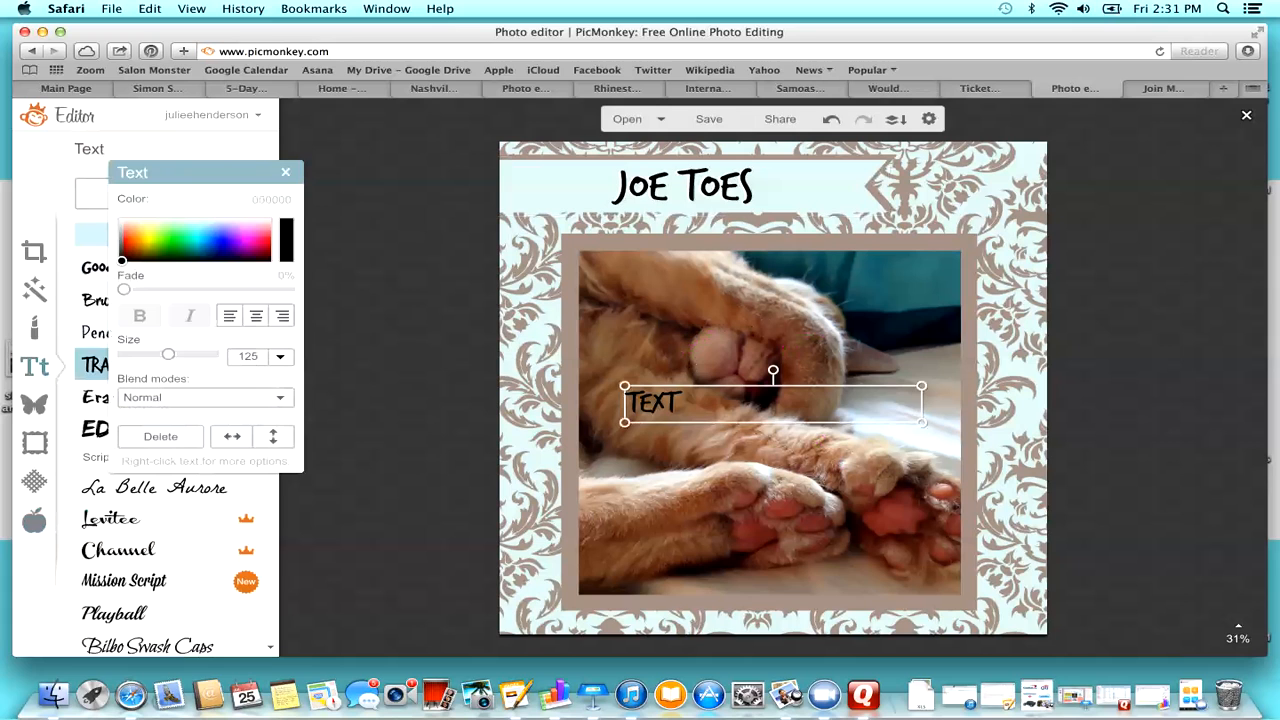
{"action": "mouse_move", "coordinate": [773, 371]}
{"action": "left_mouse_down"}
{"action": "mouse_move", "coordinate": [798, 383]}
{"action": "mouse_move", "coordinate": [755, 375]}
{"action": "mouse_move", "coordinate": [773, 370]}
{"action": "left_mouse_up"}
{"action": "key", "text": "Delete"}
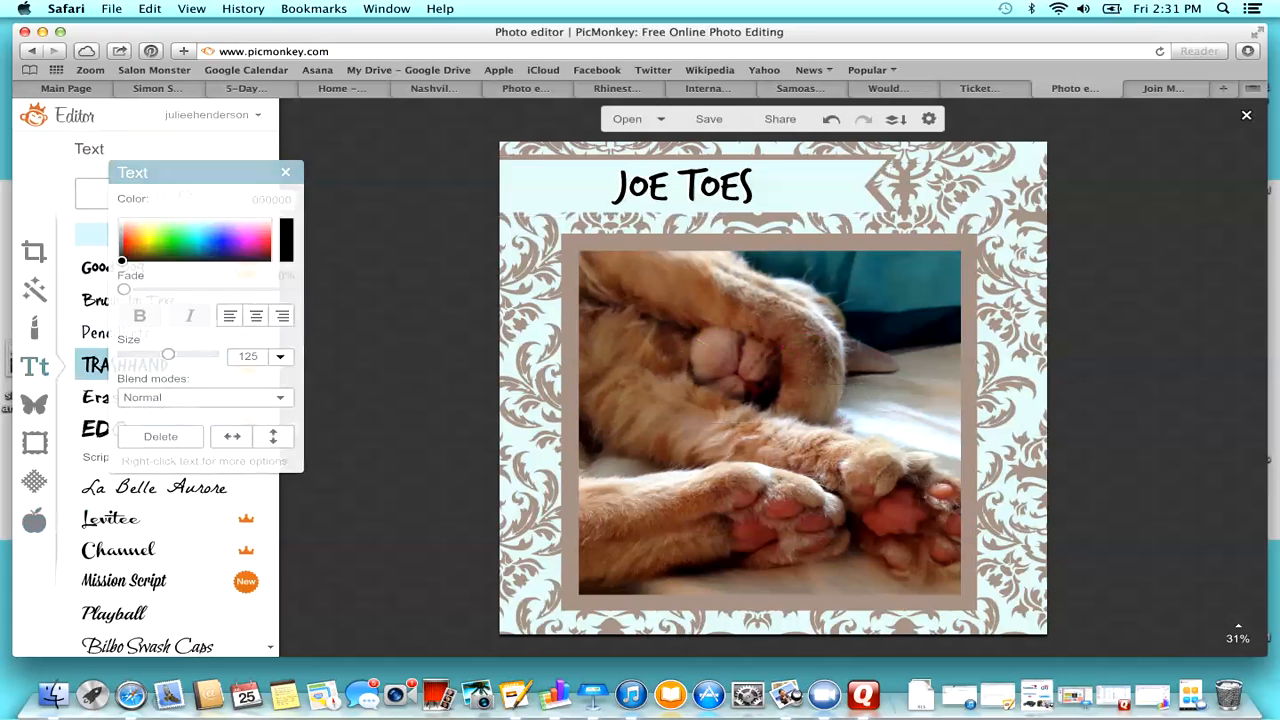
Step: Add the purple and blue "Congratulations" Party Bunting from the Celebrate theme and place it across the photo's upper edge
{"action": "left_click", "coordinate": [34, 520]}
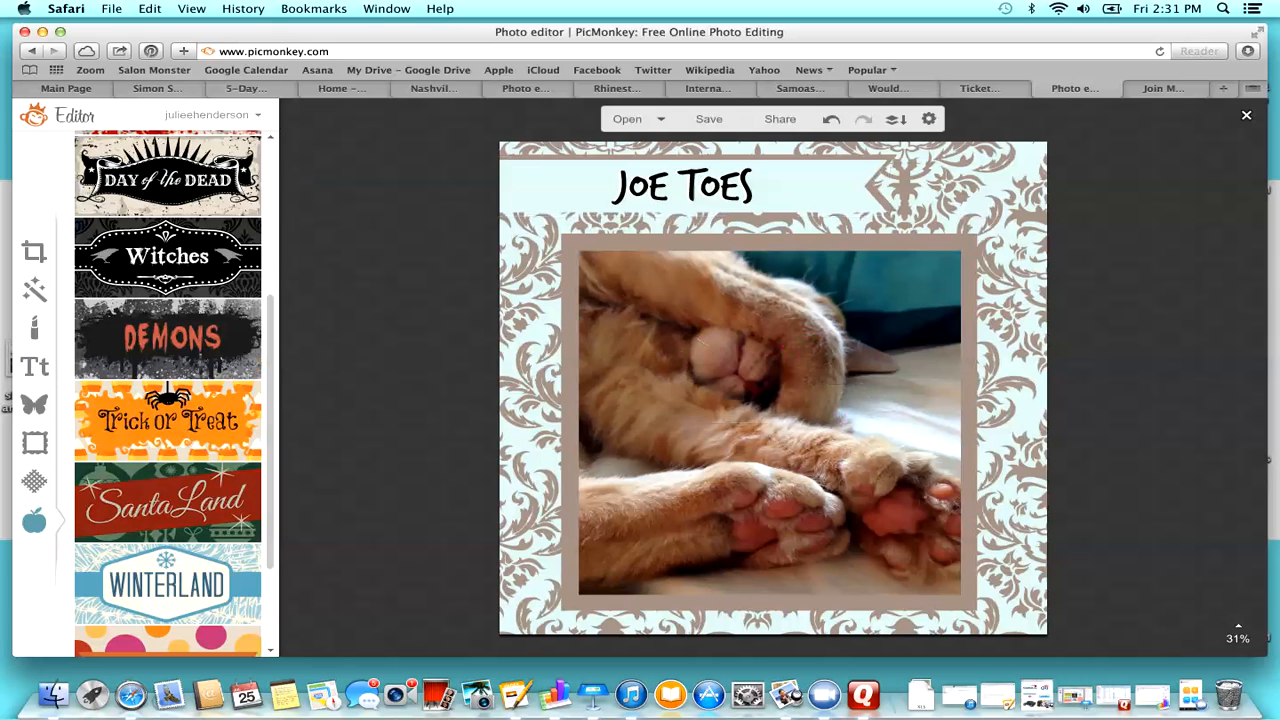
{"action": "scroll", "coordinate": [167, 450], "scroll_direction": "down", "scroll_amount": 3}
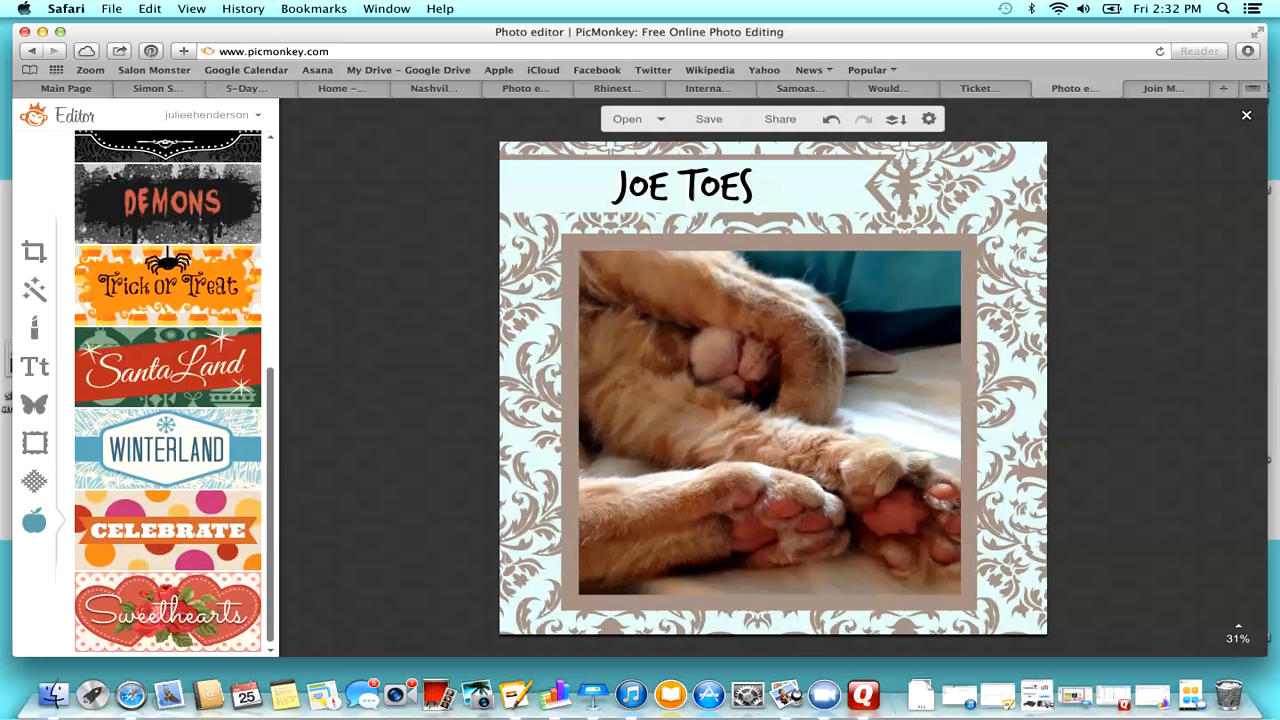
{"action": "left_click", "coordinate": [207, 527]}
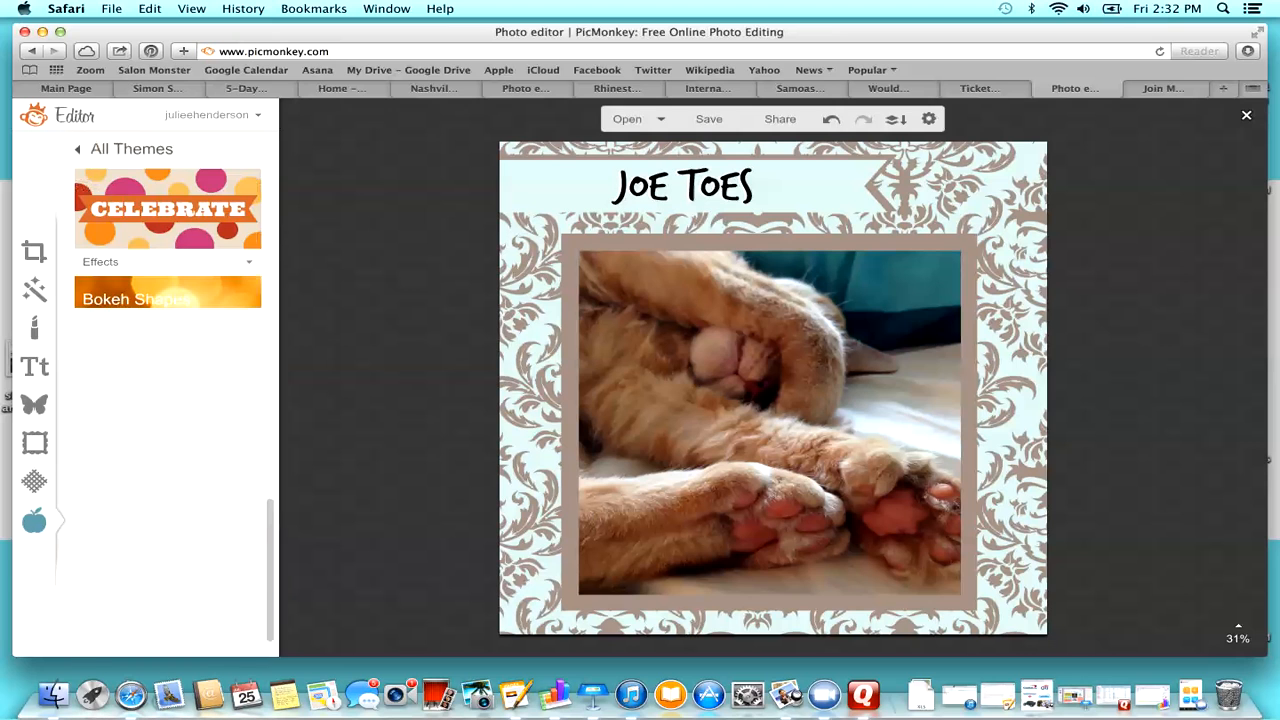
{"action": "scroll", "coordinate": [167, 400], "scroll_direction": "down", "scroll_amount": 3}
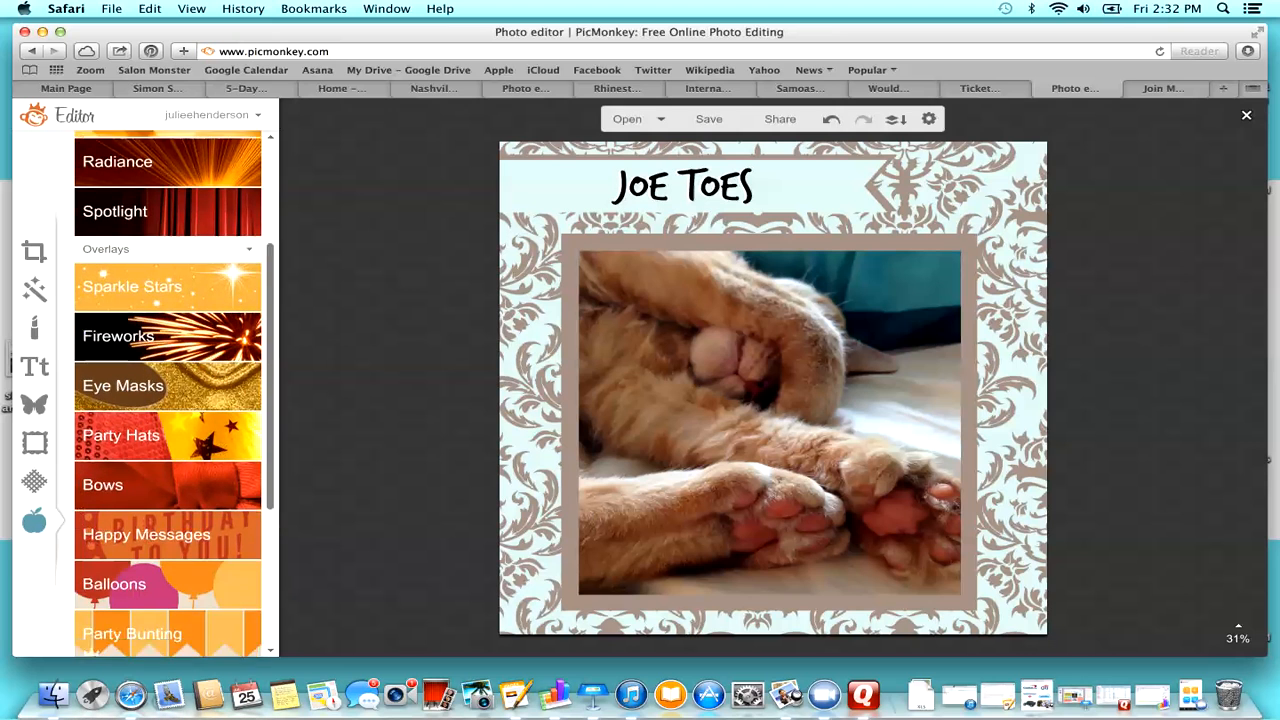
{"action": "scroll", "coordinate": [167, 400], "scroll_direction": "down", "scroll_amount": 2}
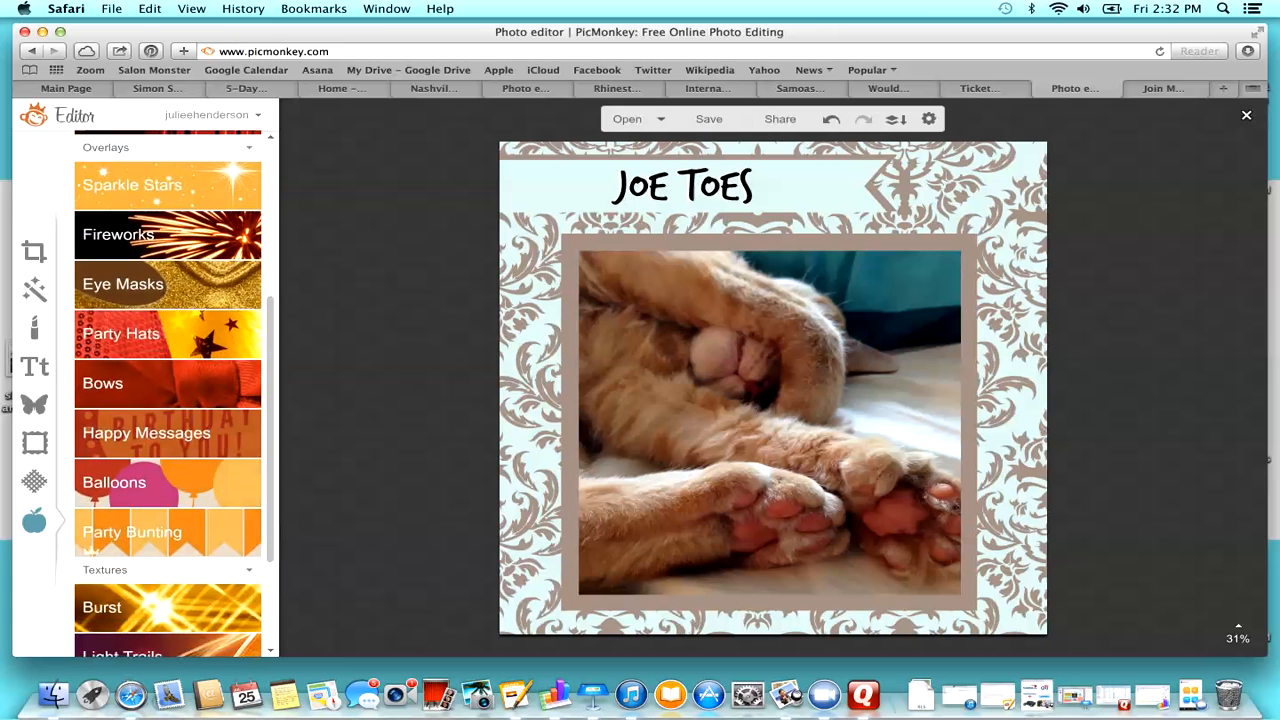
{"action": "left_click", "coordinate": [168, 538]}
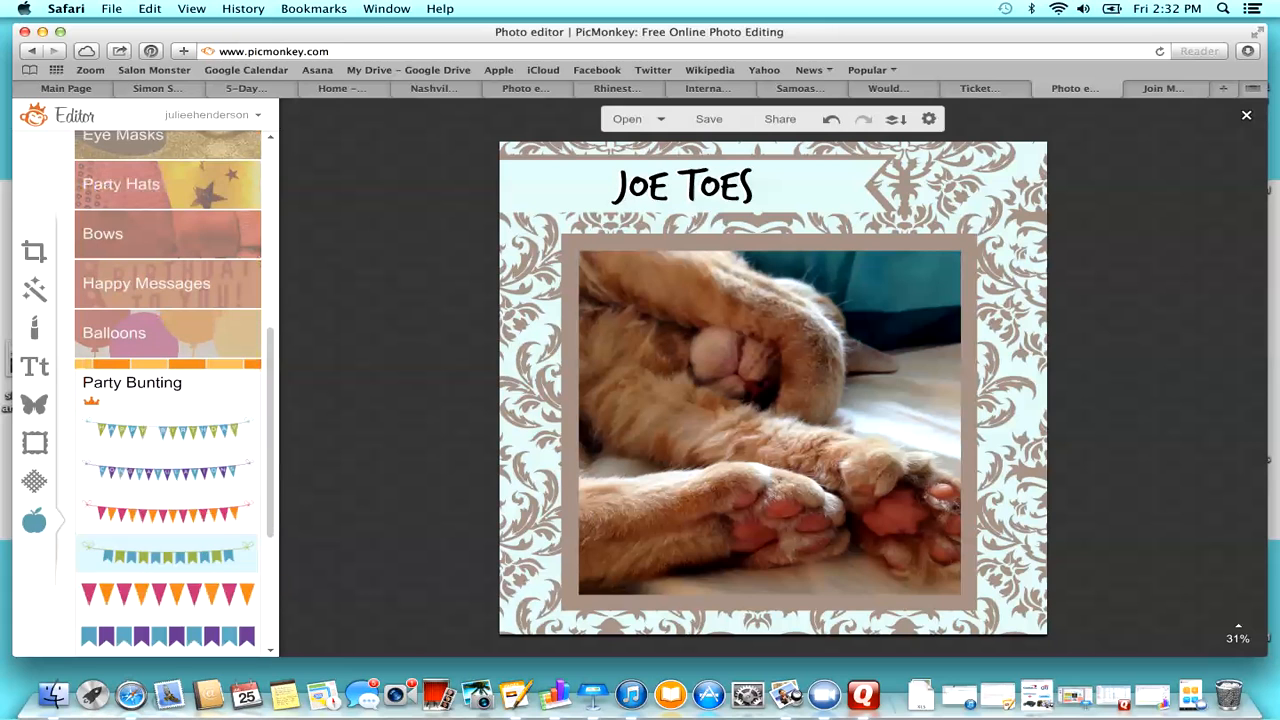
{"action": "left_click", "coordinate": [168, 471]}
{"action": "left_click_drag", "start_coordinate": [668, 415], "coordinate": [770, 269]}
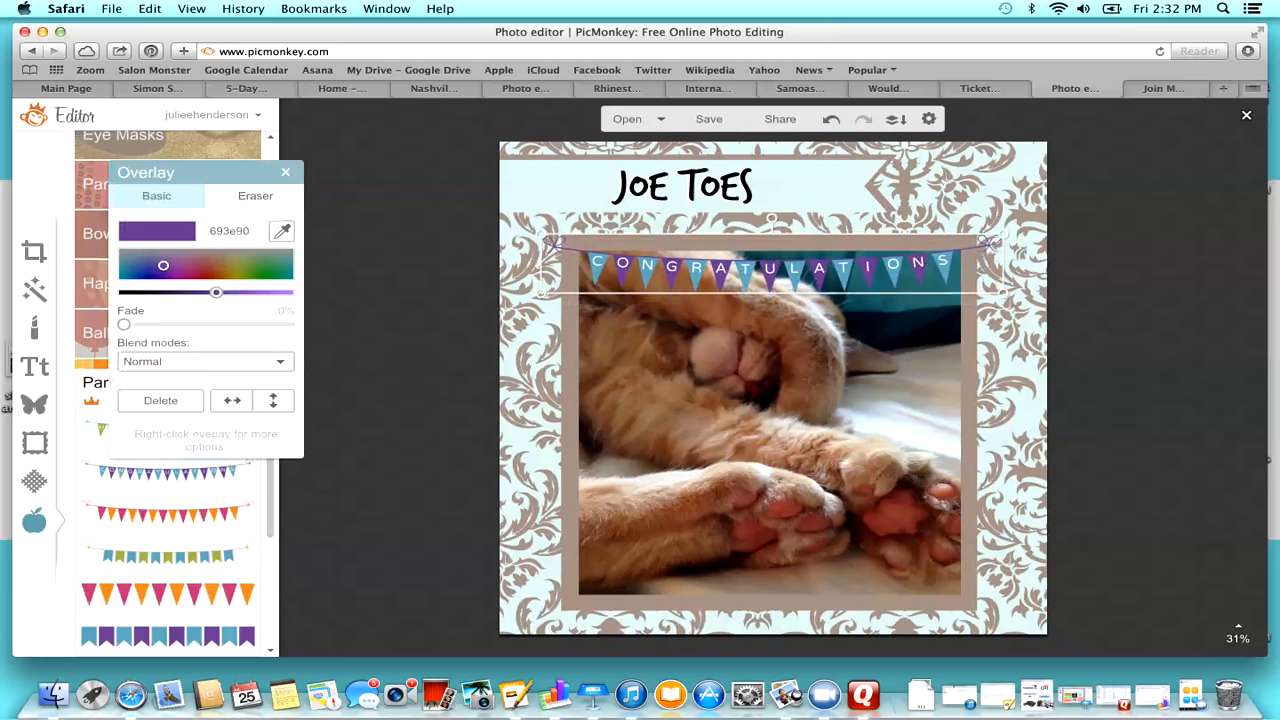
Step: Delete the "Congratulations" bunting from the graphic
{"action": "left_click", "coordinate": [285, 172]}
{"action": "left_click", "coordinate": [770, 269]}
{"action": "key", "text": "Delete"}
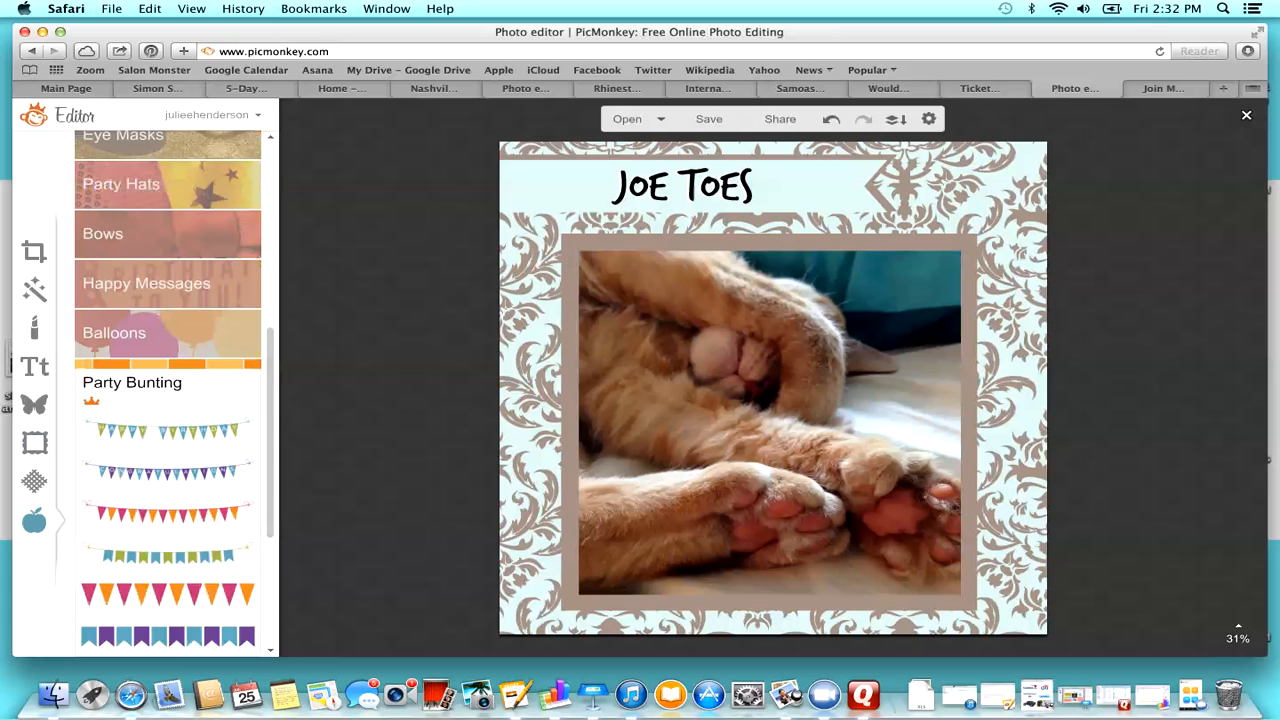
Step: Try the orange brick Edifice texture on the damask background with its fade set to 51%
{"action": "left_click", "coordinate": [34, 482]}
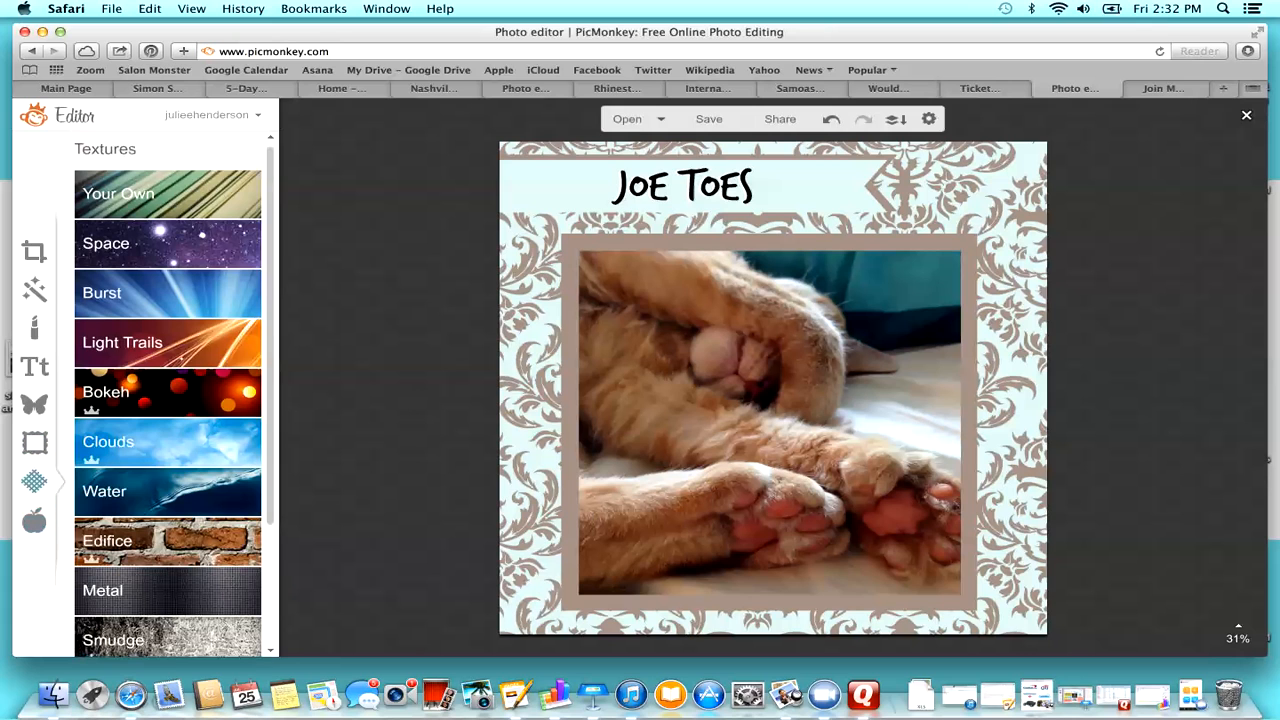
{"action": "scroll", "coordinate": [240, 393], "scroll_direction": "down", "scroll_amount": 2}
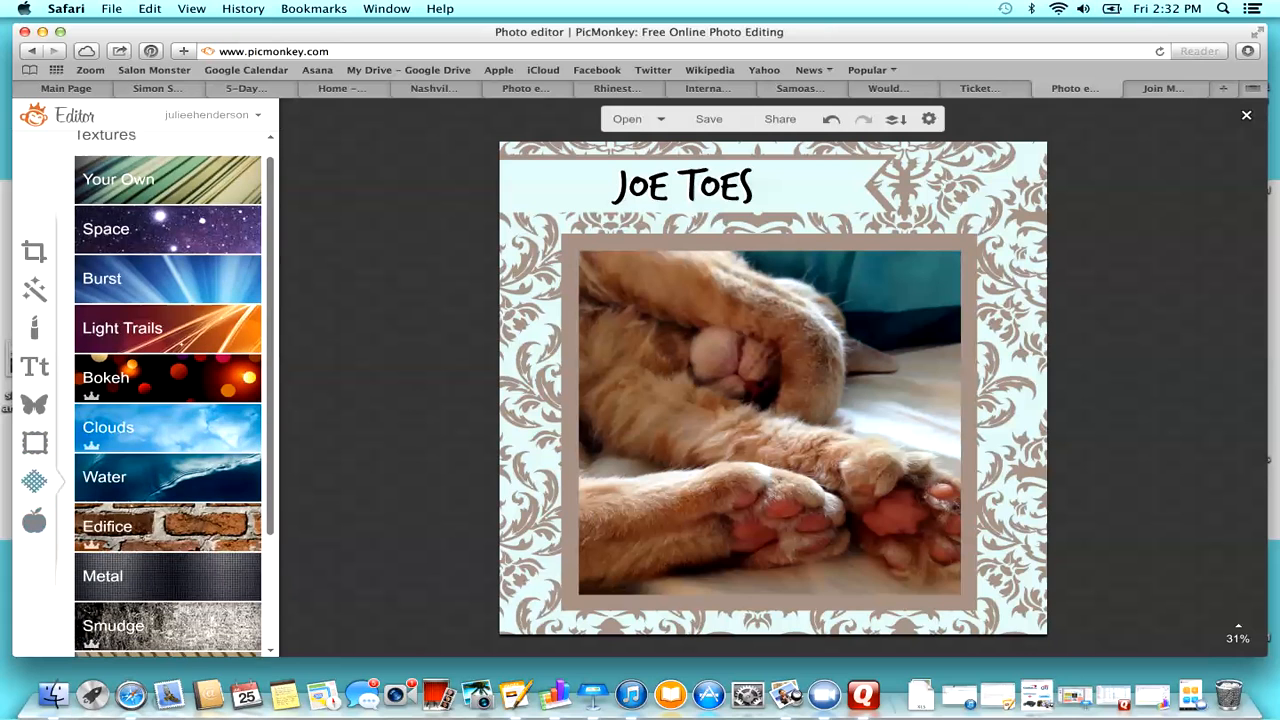
{"action": "scroll", "coordinate": [168, 394], "scroll_direction": "down", "scroll_amount": 3}
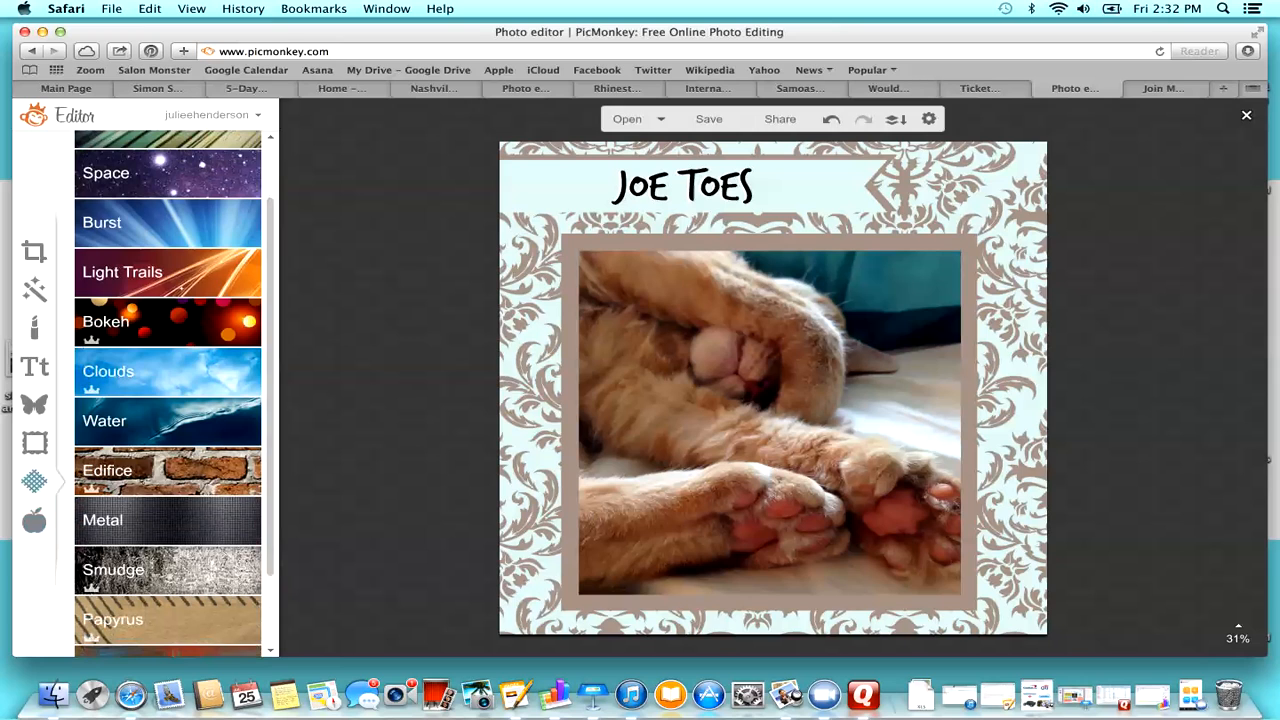
{"action": "scroll", "coordinate": [168, 394], "scroll_direction": "down", "scroll_amount": 2}
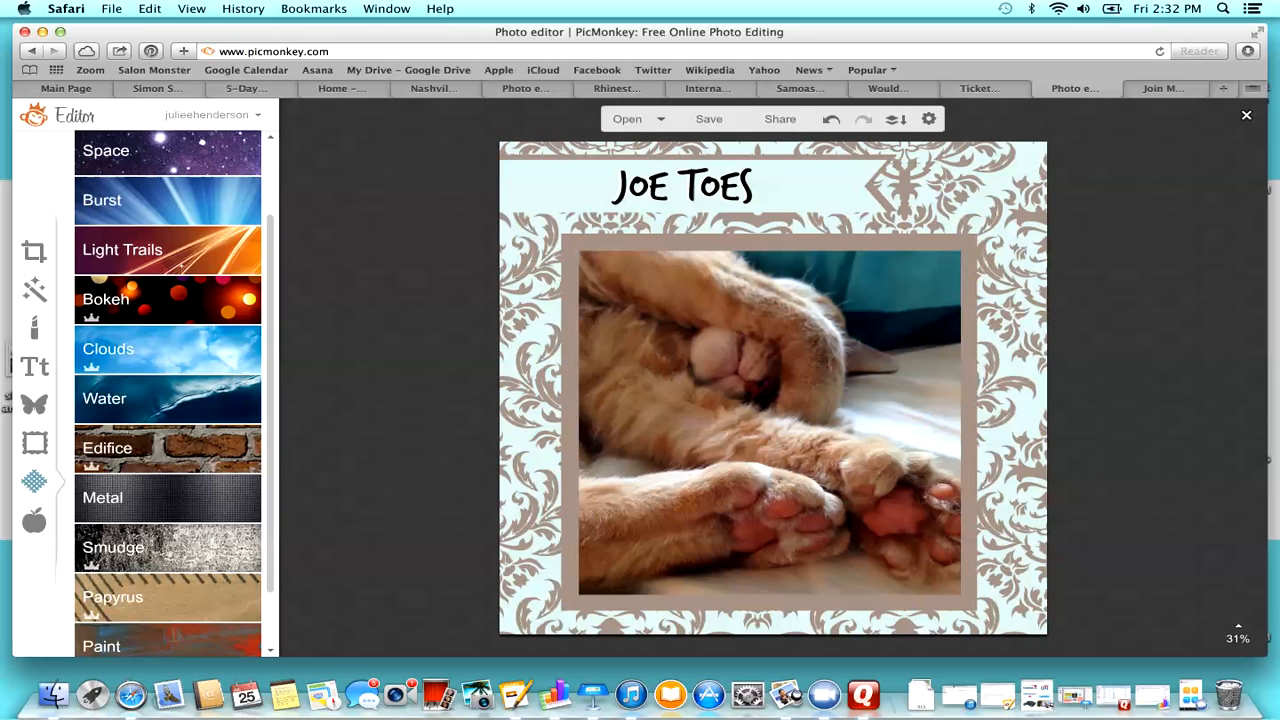
{"action": "left_click", "coordinate": [168, 448]}
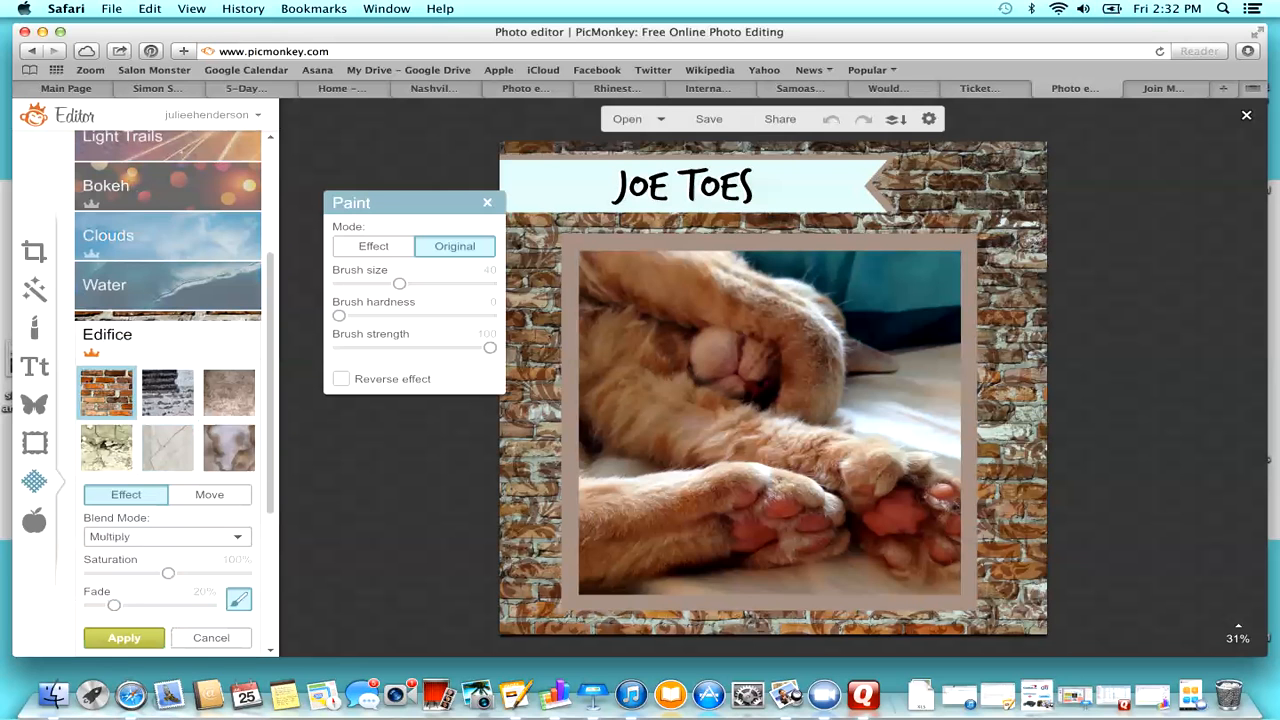
{"action": "left_click_drag", "start_coordinate": [420, 203], "coordinate": [392, 186]}
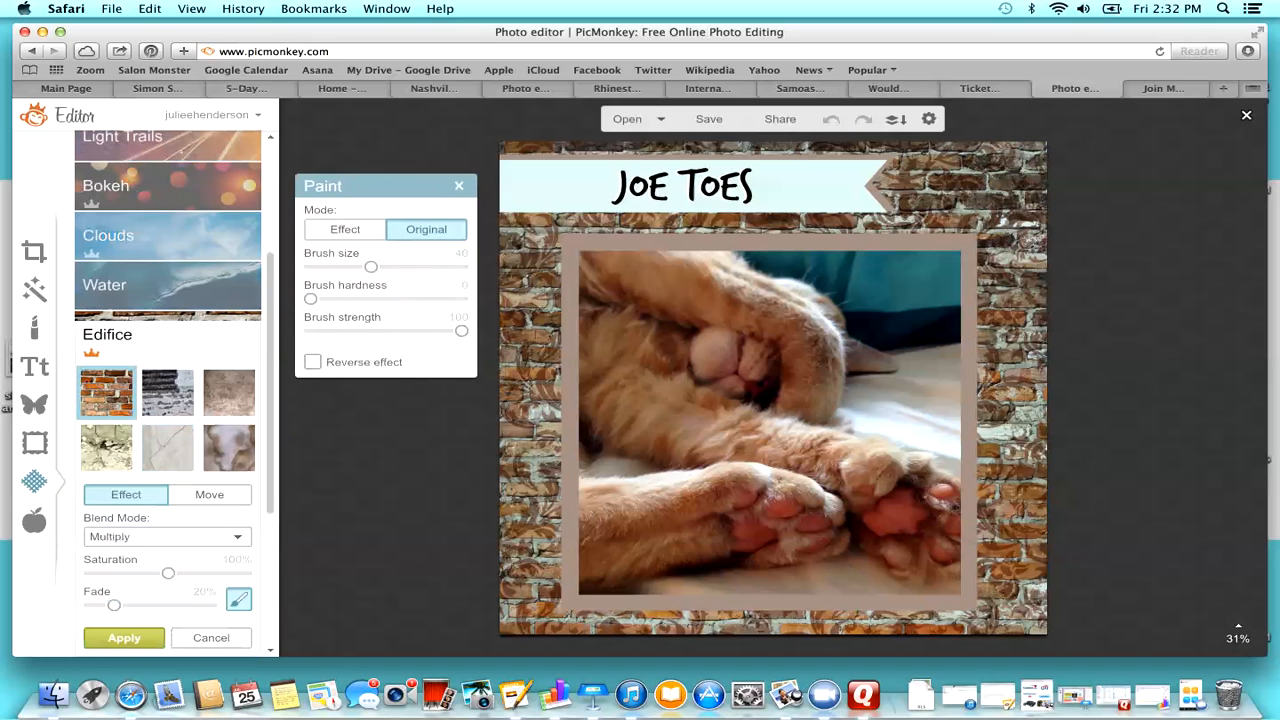
{"action": "left_click_drag", "start_coordinate": [114, 605], "coordinate": [151, 605]}
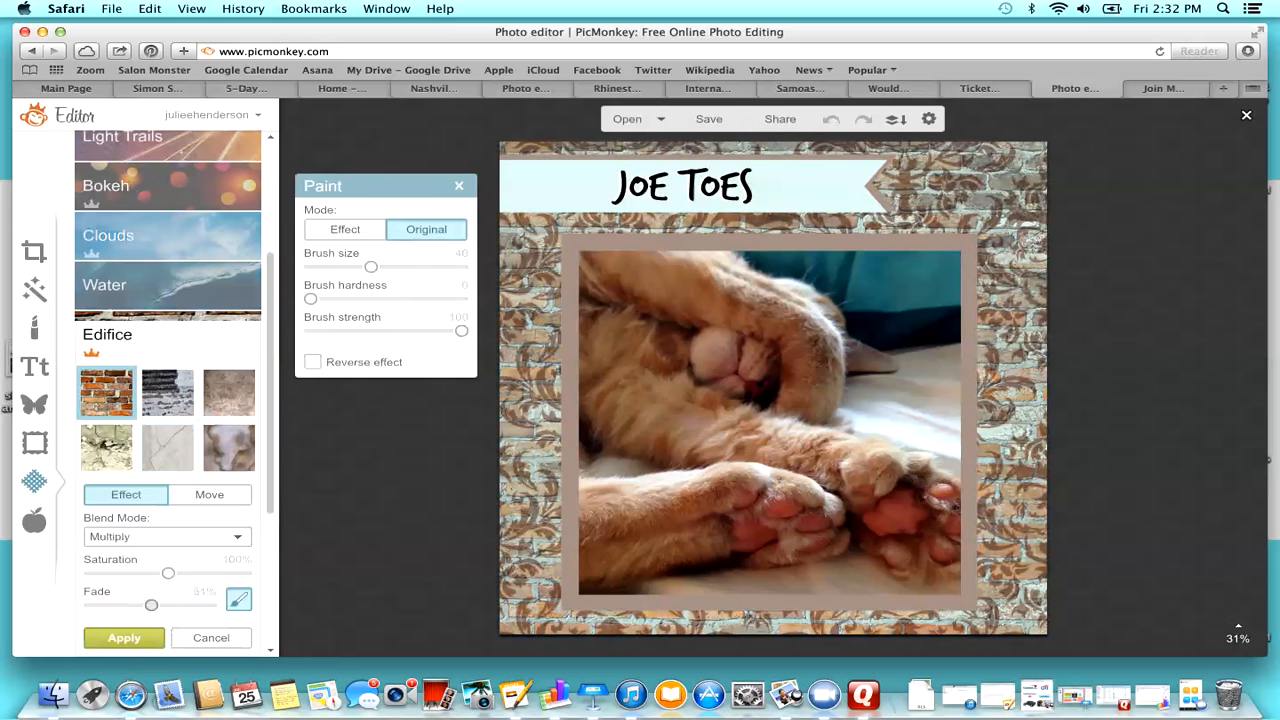
Step: Preview the whitewashed brick and other Edifice textures on the background, and cancel the texture
{"action": "left_click", "coordinate": [180, 537]}
{"action": "left_click", "coordinate": [180, 537]}
{"action": "left_click", "coordinate": [170, 393]}
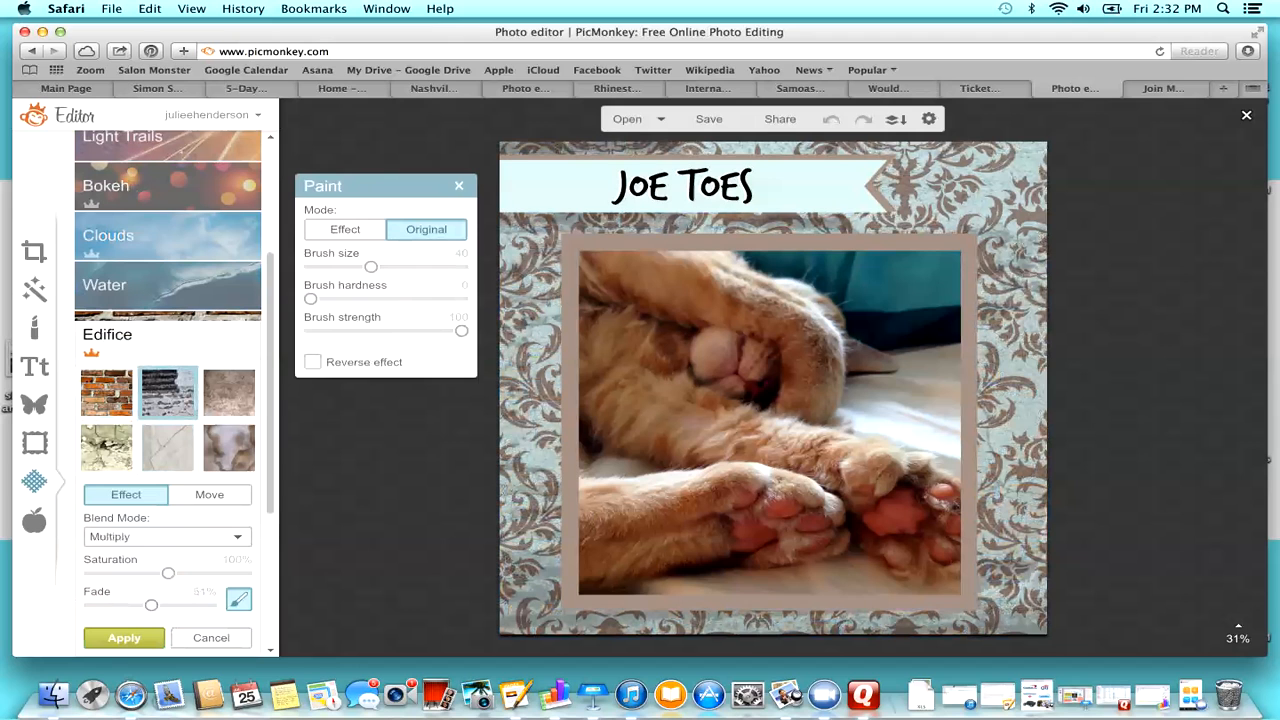
{"action": "left_click", "coordinate": [230, 393]}
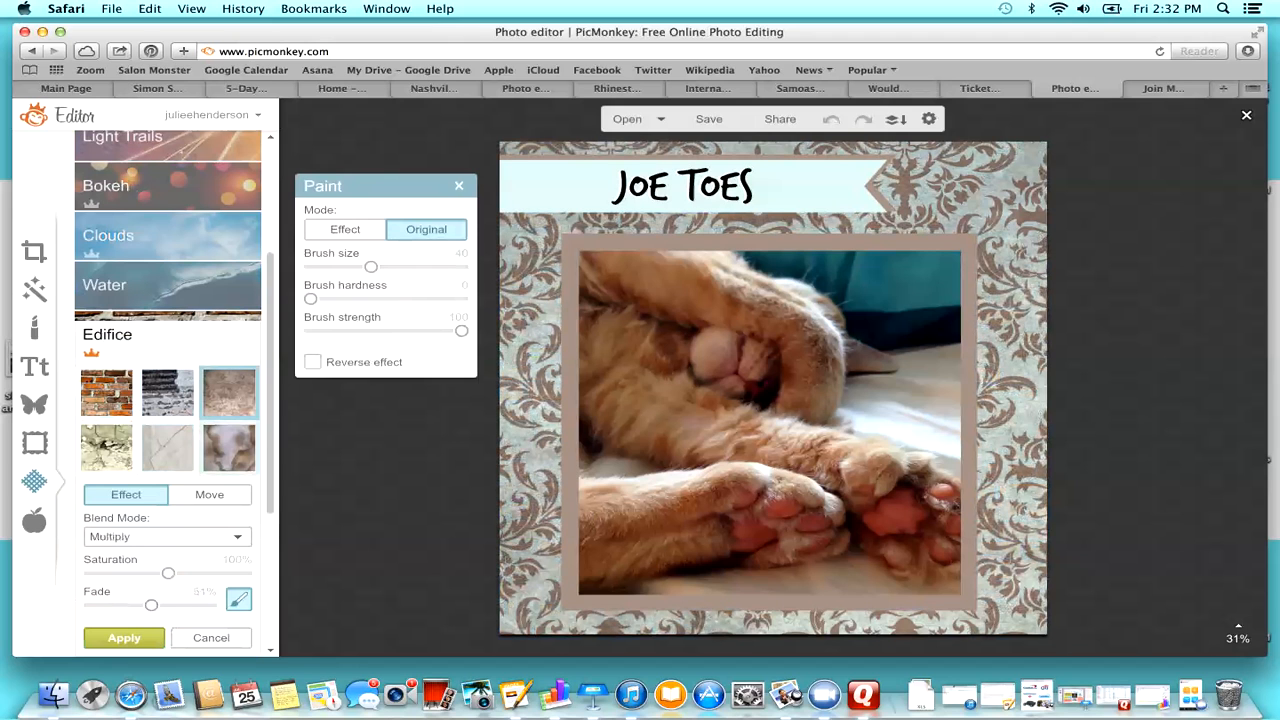
{"action": "left_click", "coordinate": [230, 447]}
{"action": "left_click", "coordinate": [211, 638]}
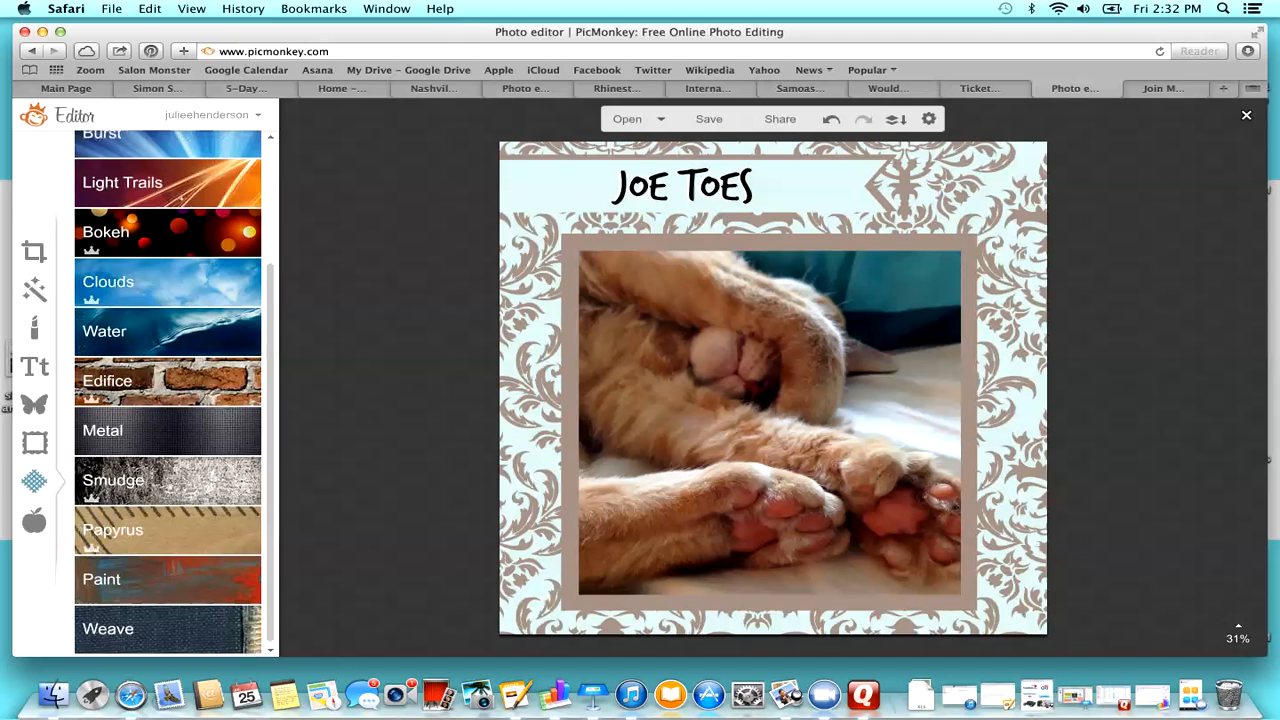
Step: Preview the sunrise, pink and purple Clouds textures on the damask background
{"action": "left_click", "coordinate": [168, 282]}
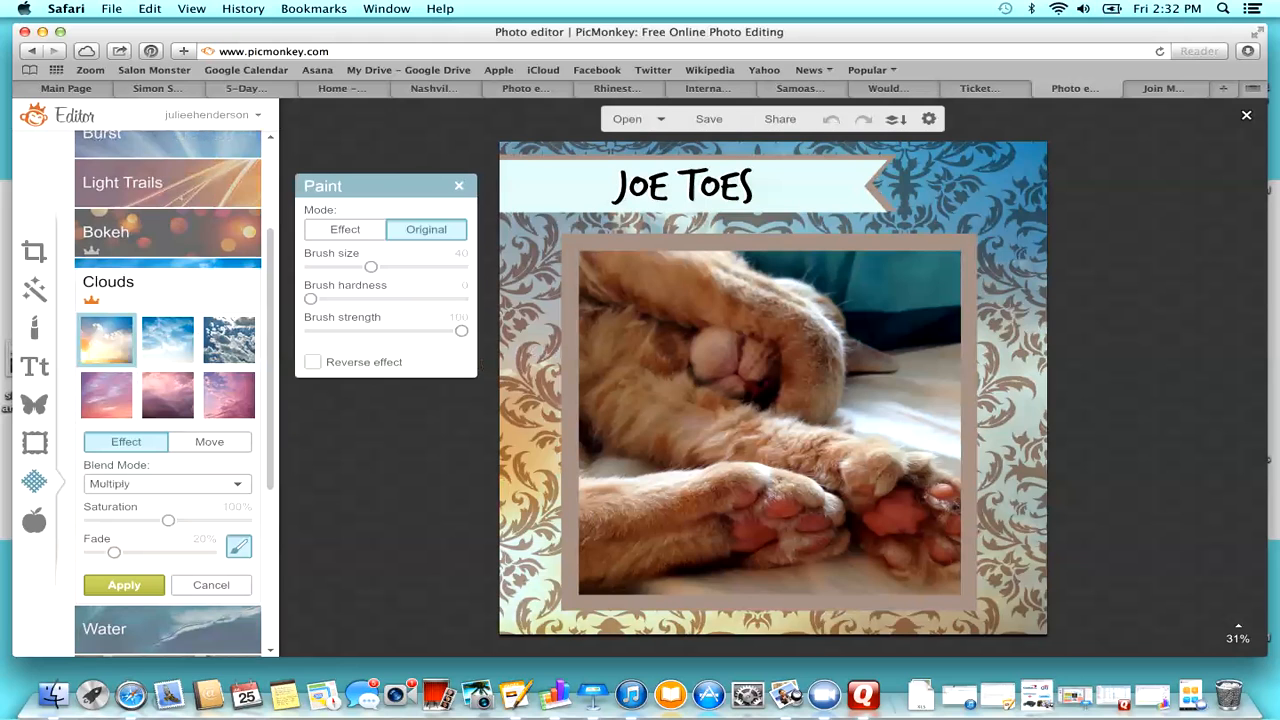
{"action": "left_click", "coordinate": [229, 395]}
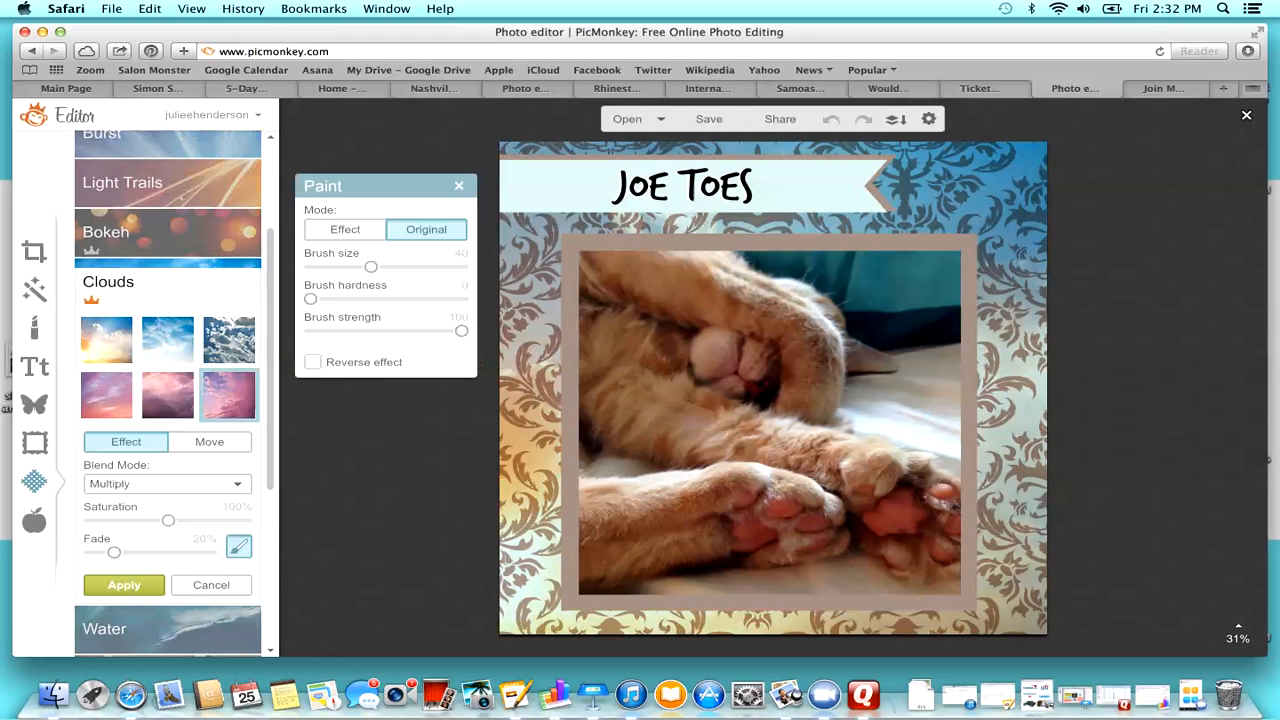
{"action": "left_click", "coordinate": [168, 395]}
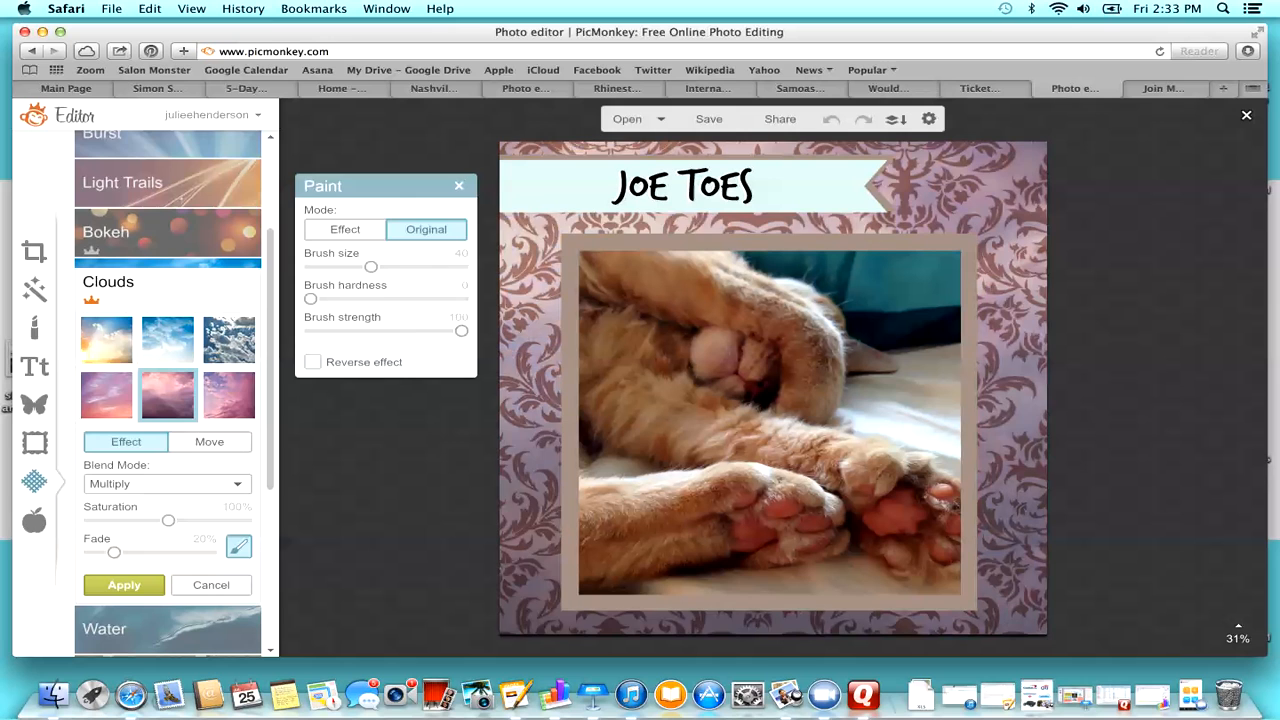
{"action": "left_click", "coordinate": [106, 395]}
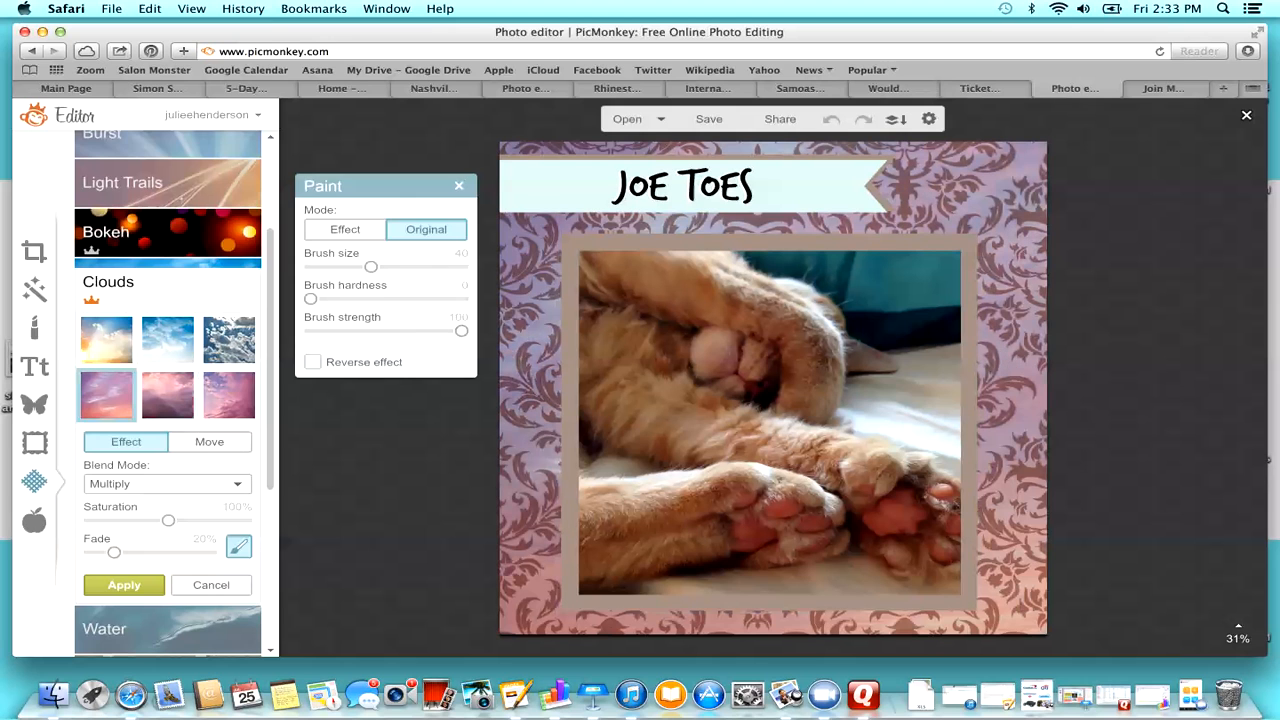
Step: Discard the Clouds texture and try the multicolored Bokeh texture on the background
{"action": "left_click", "coordinate": [168, 233]}
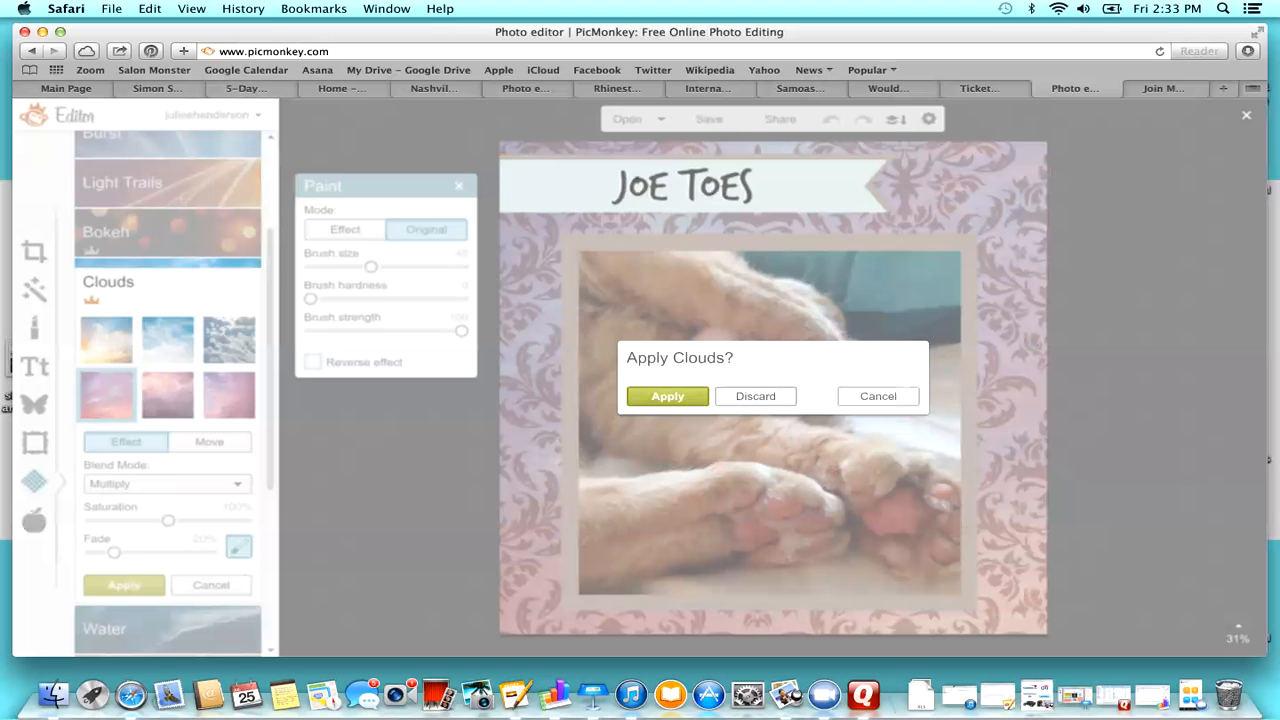
{"action": "left_click", "coordinate": [756, 396]}
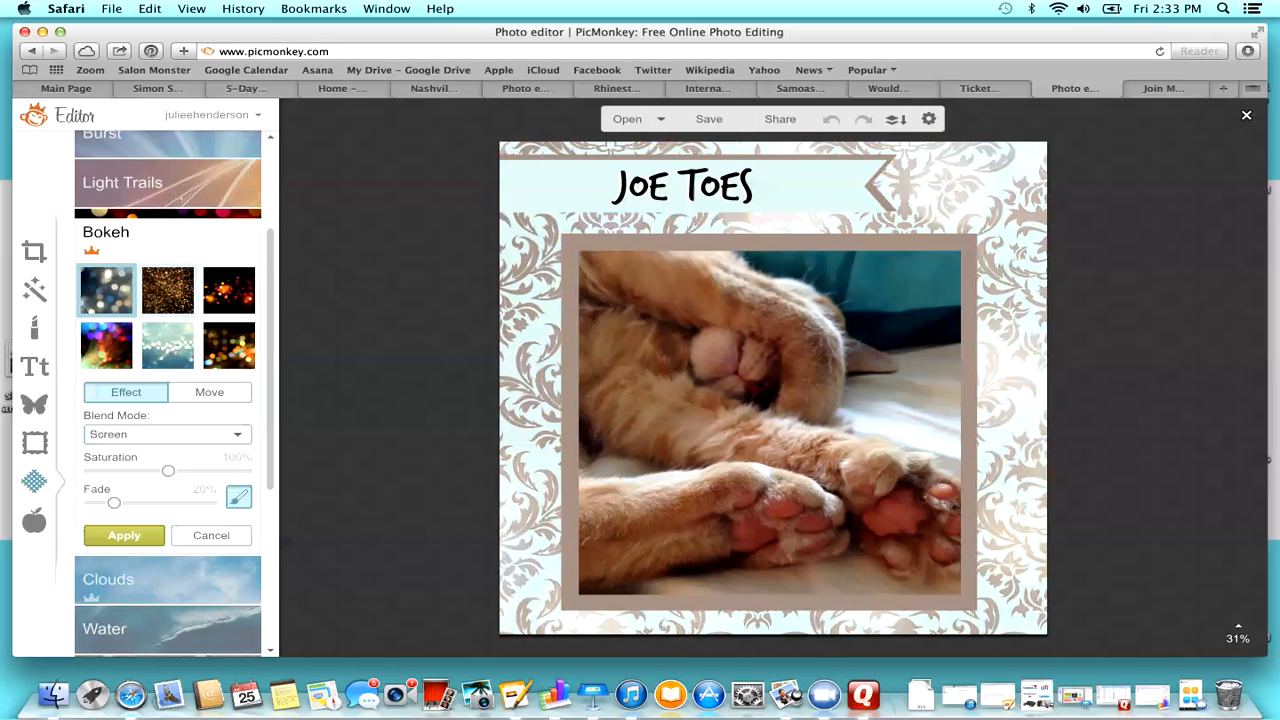
{"action": "left_click", "coordinate": [106, 346]}
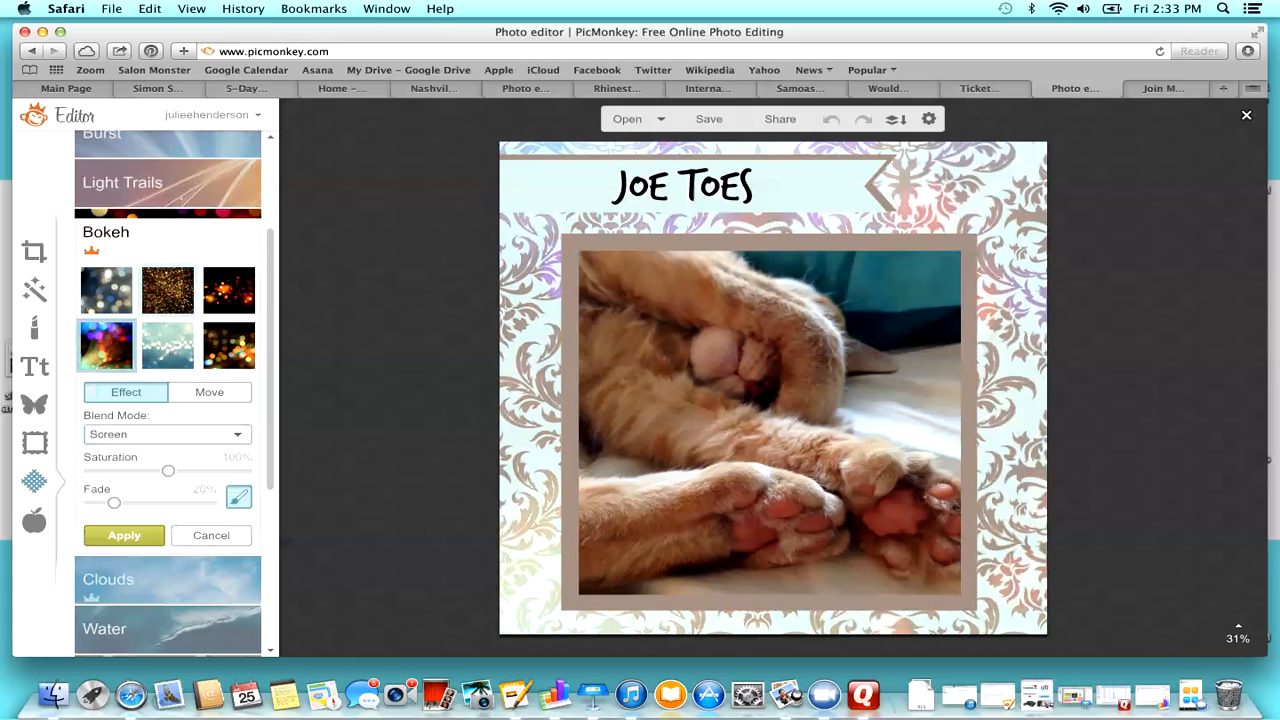
{"action": "left_click", "coordinate": [124, 536]}
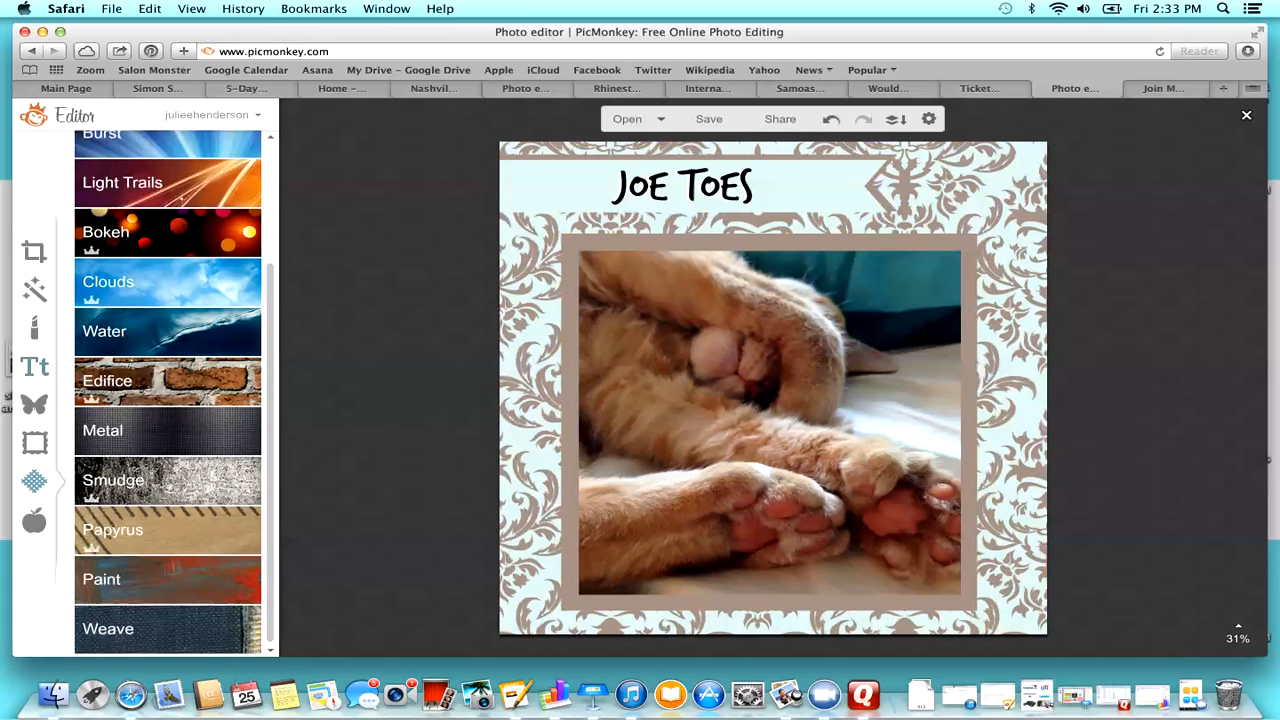
Step: Look through the Touch Up tools for skin, mouth and eyes
{"action": "left_click", "coordinate": [34, 328]}
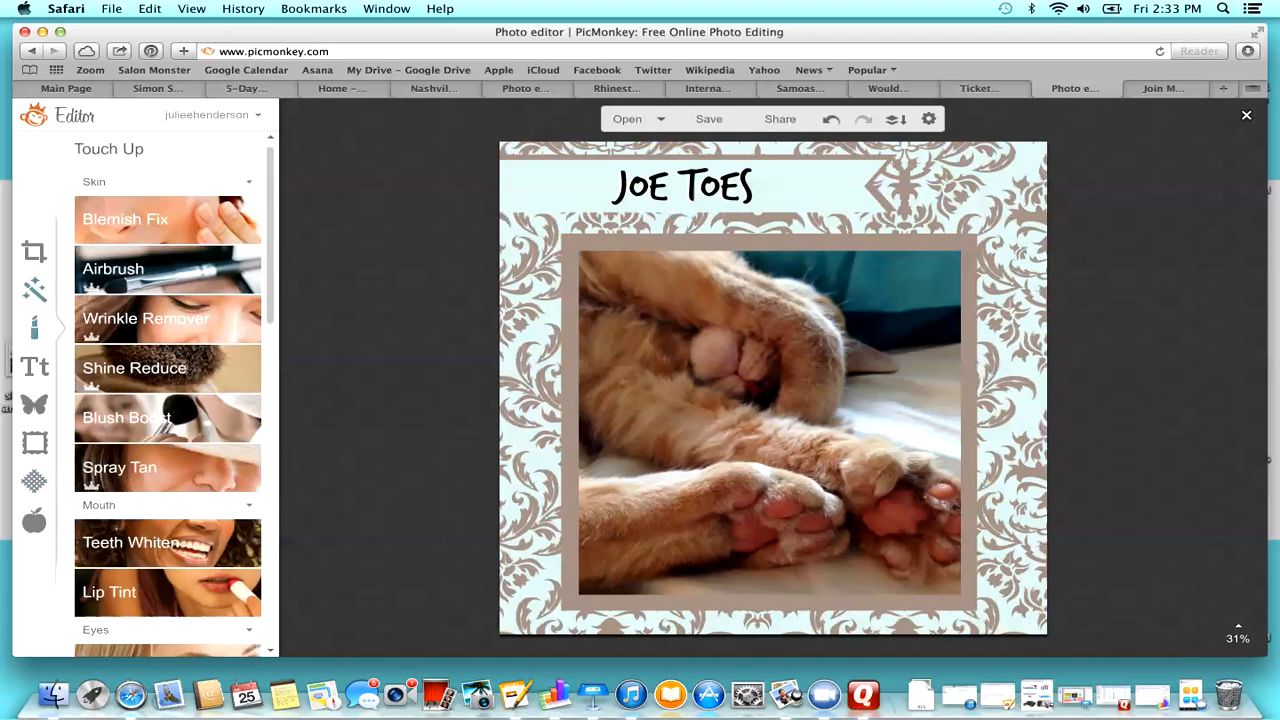
{"action": "scroll", "coordinate": [168, 400], "scroll_direction": "down", "scroll_amount": 5}
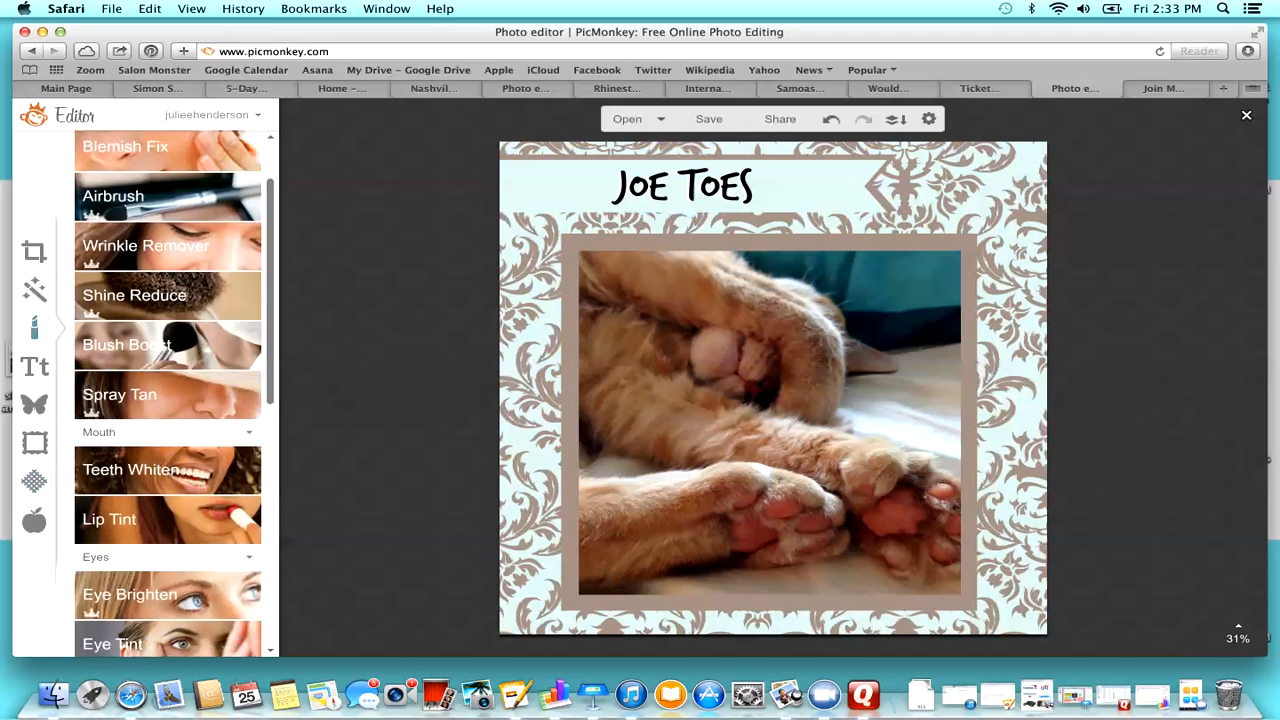
{"action": "scroll", "coordinate": [168, 400], "scroll_direction": "down", "scroll_amount": 2}
{"action": "scroll", "coordinate": [168, 400], "scroll_direction": "up", "scroll_amount": 7}
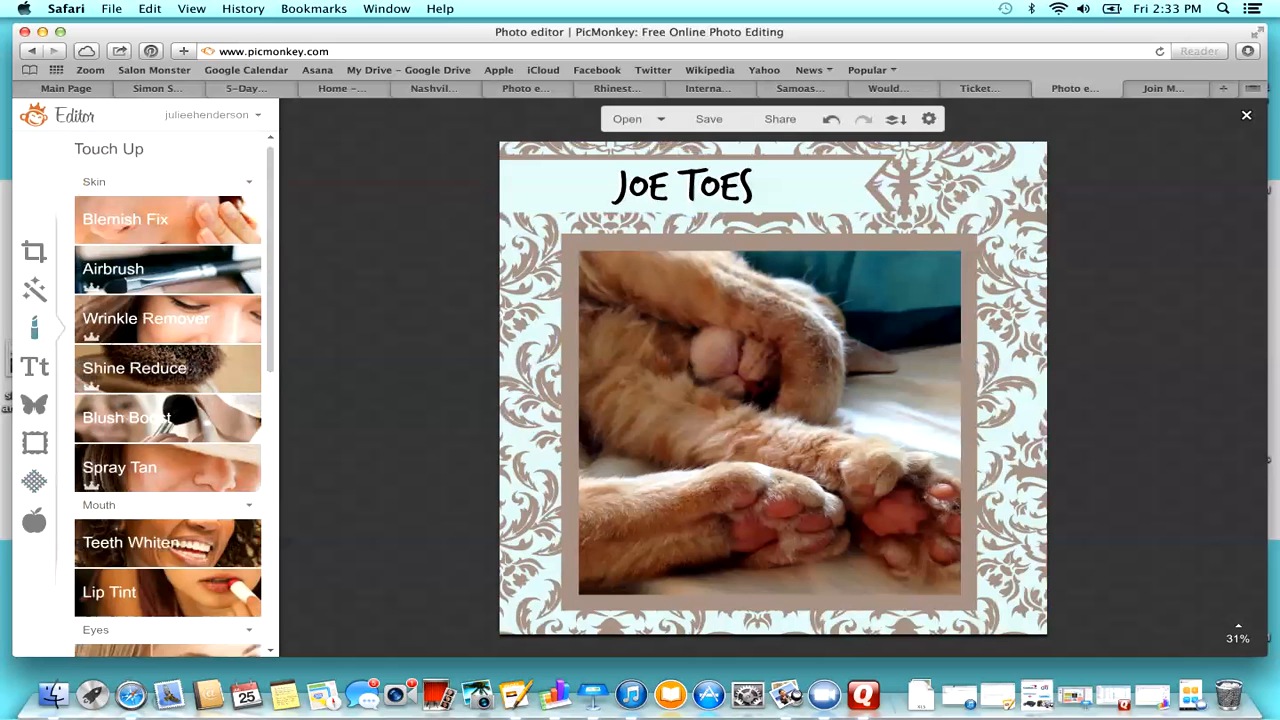
Step: Select the cat paw photo overlay inside the brown frame
{"action": "mouse_move", "coordinate": [770, 420]}
{"action": "left_mouse_down"}
{"action": "mouse_move", "coordinate": [505, 416]}
{"action": "mouse_move", "coordinate": [768, 420]}
{"action": "left_mouse_up"}
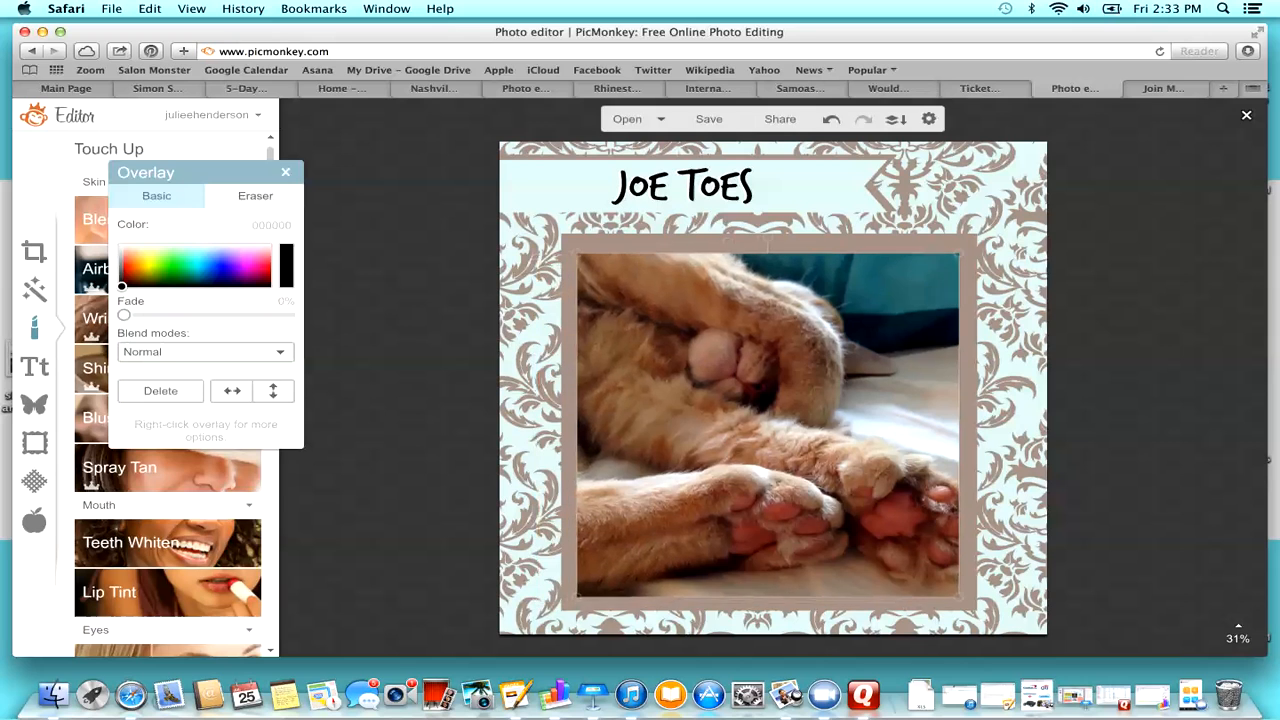